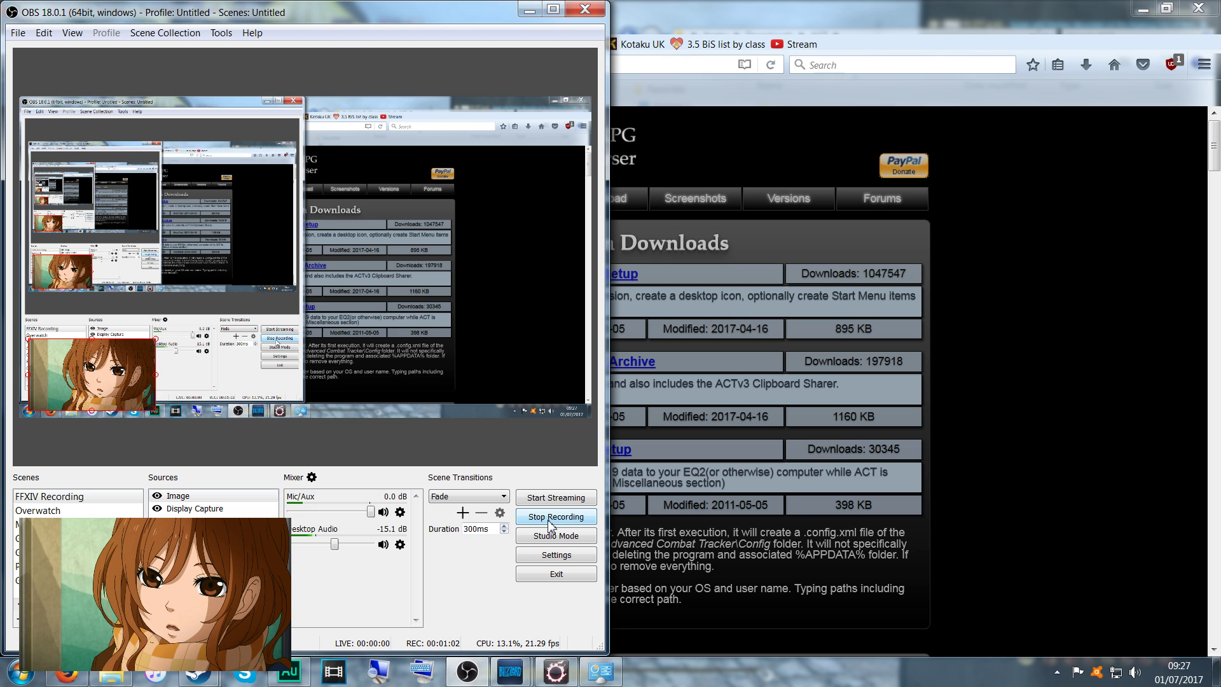
Switch to Firefox and view the Advanced Combat Tracker downloads page and the Dropbox page for ACTPARSERUPDATEDSTORM.7z.
left_click(737, 7)
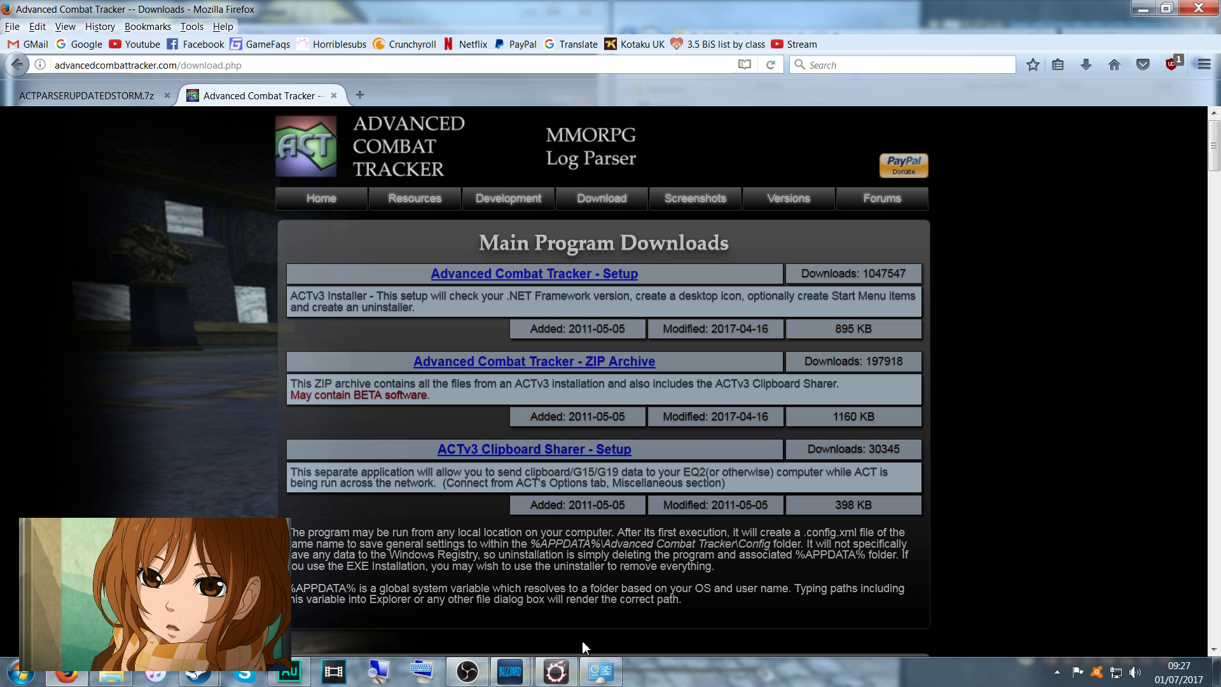
left_click(98, 104)
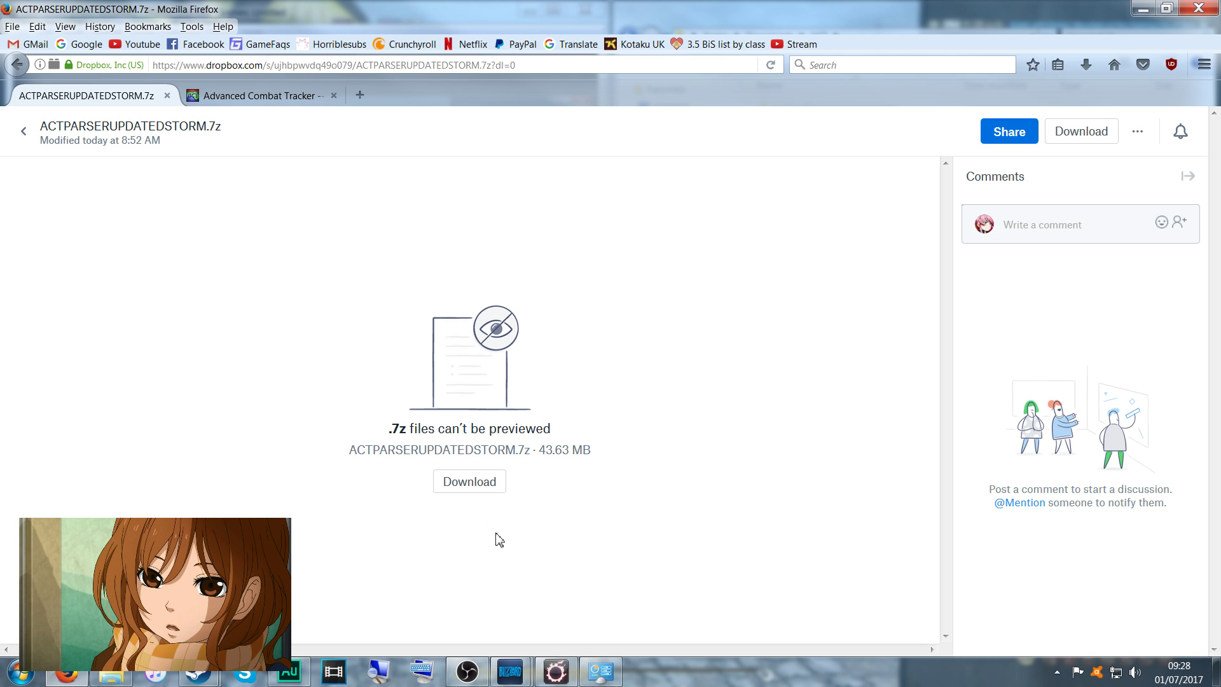
In Windows Explorer, extract the ACTv3x zip in Downloads\ACT into its own ACTv3x folder with 7-Zip.
left_click(111, 678)
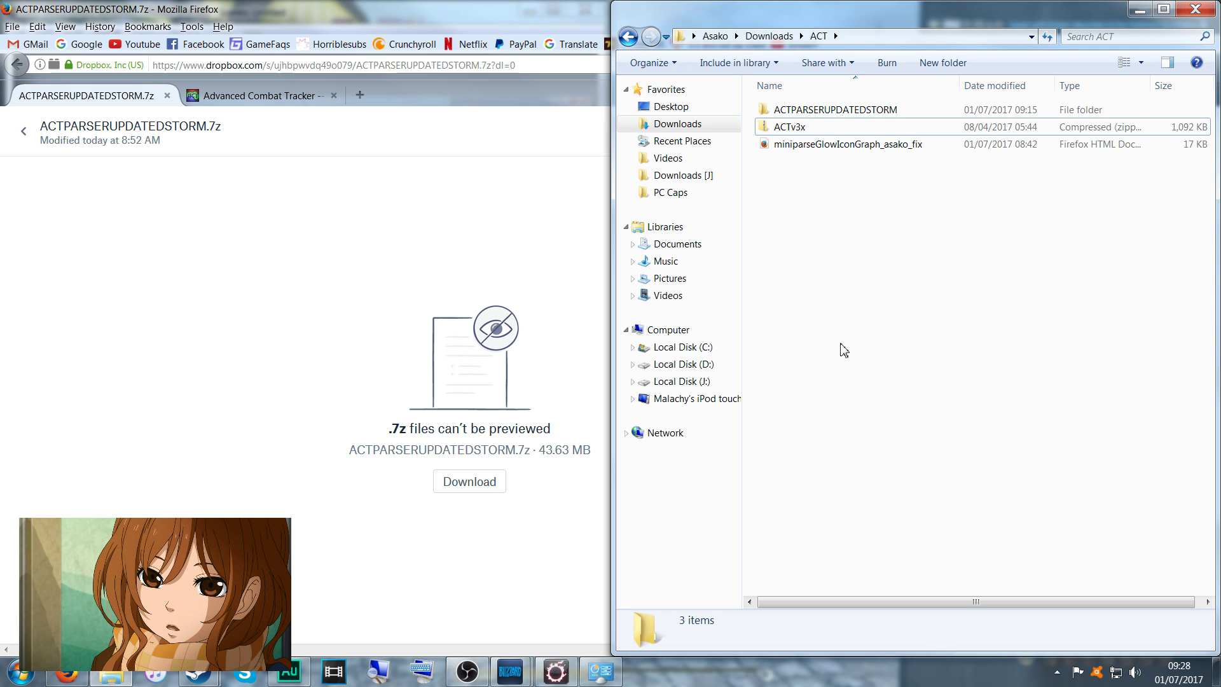
right_click(782, 133)
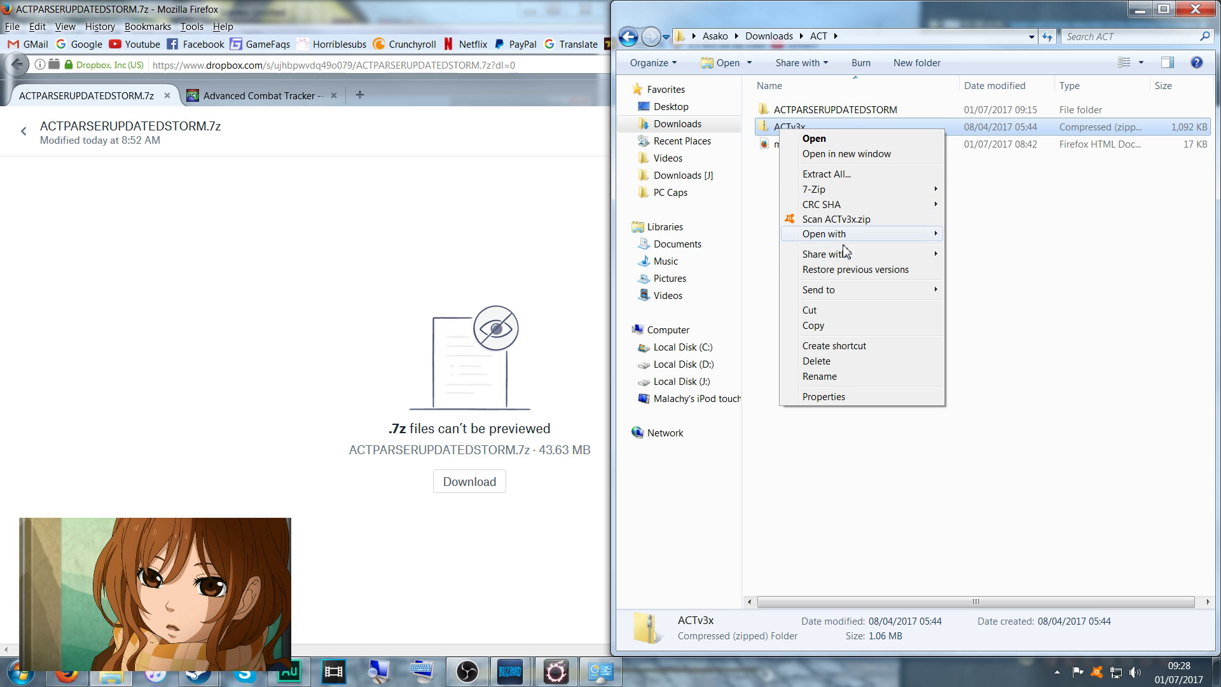
mouse_move(858, 194)
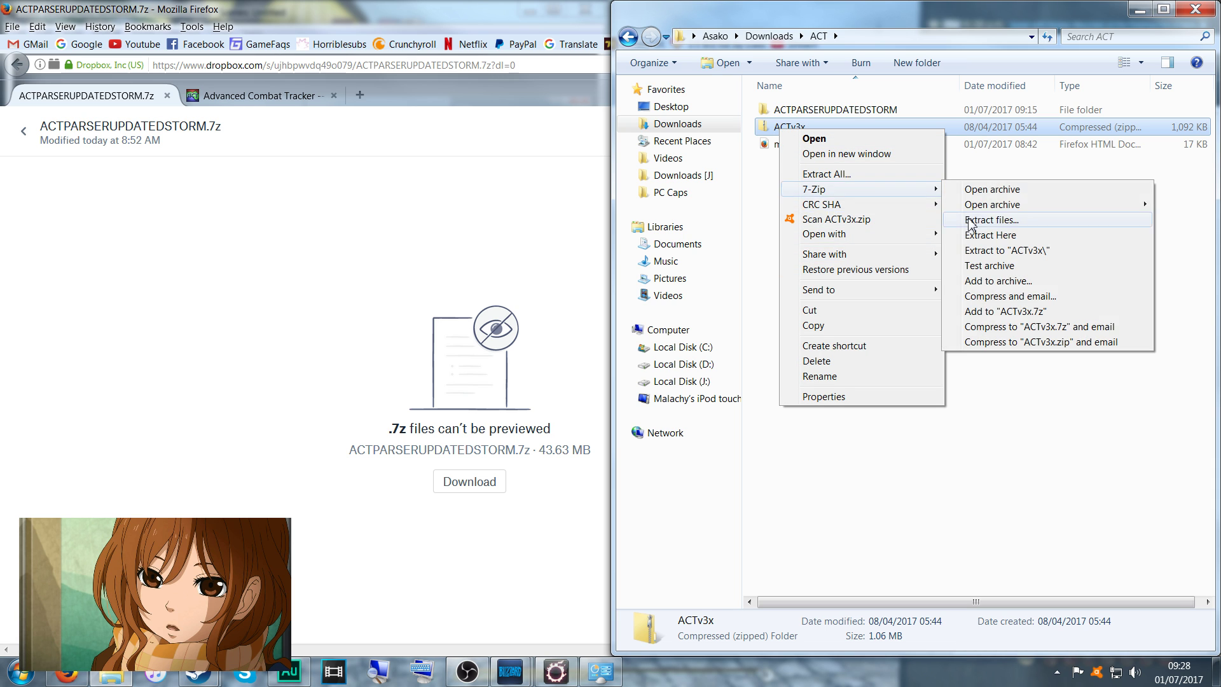
left_click(1016, 251)
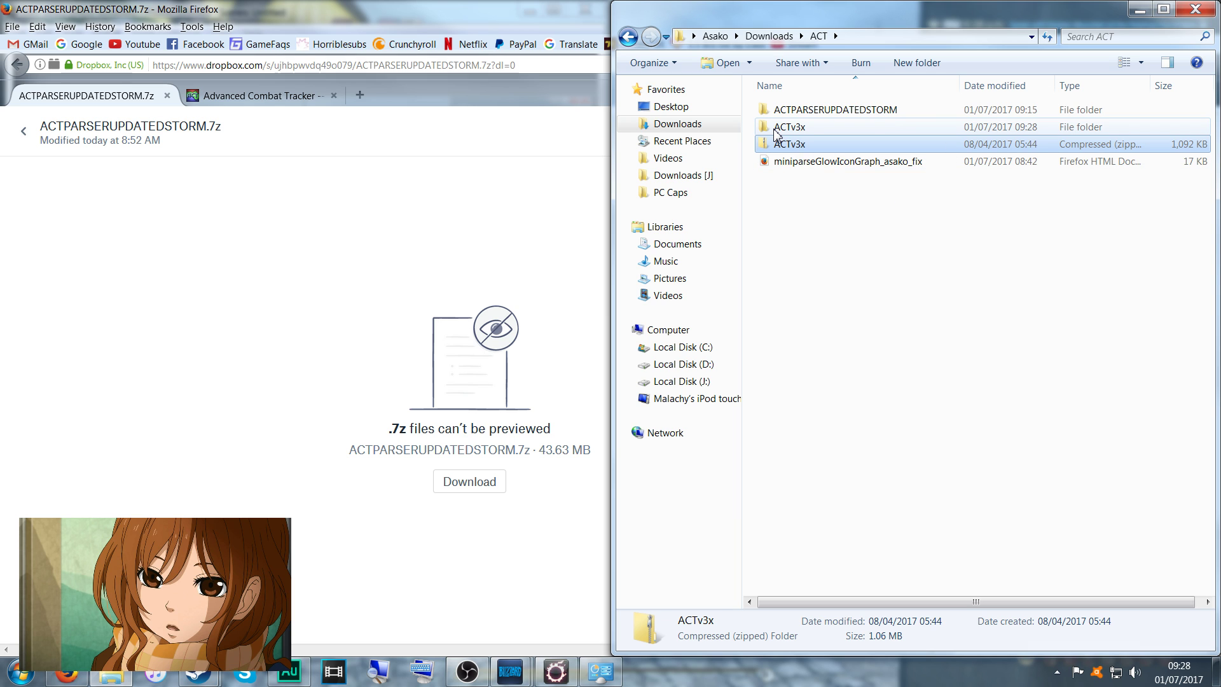
Make sure the Advanced Combat Tracker application in the extracted ACTv3x folder is set to run as an administrator.
mouse_move(775, 131)
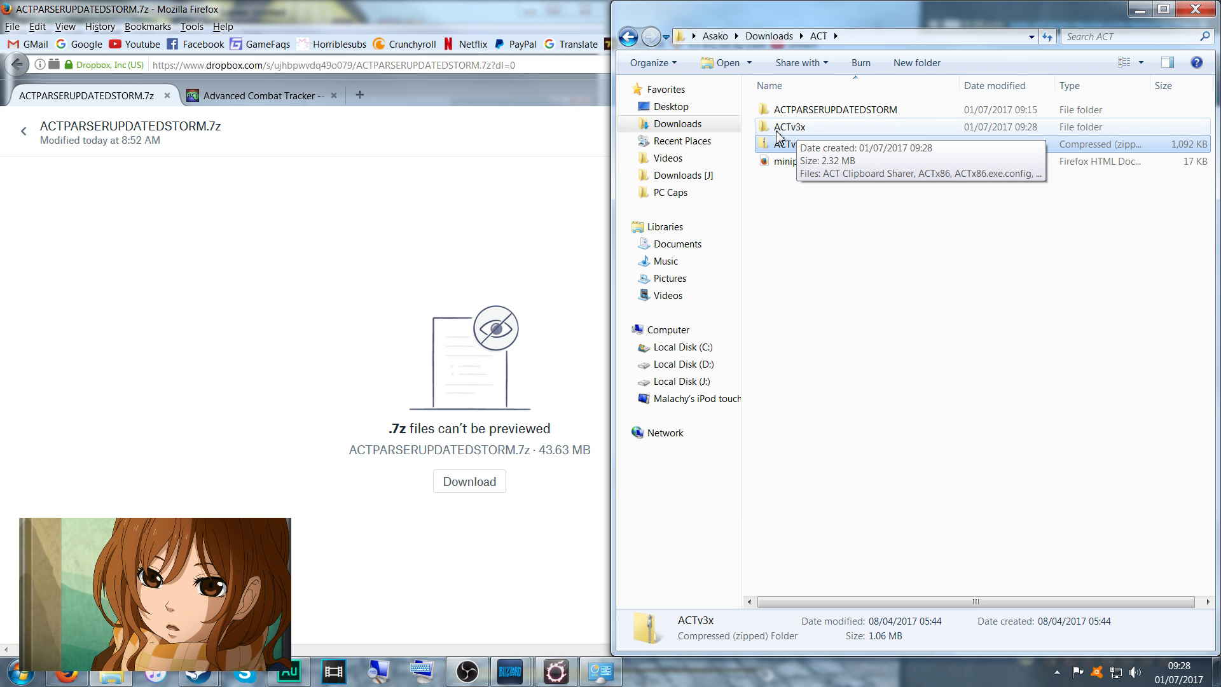
double_click(778, 134)
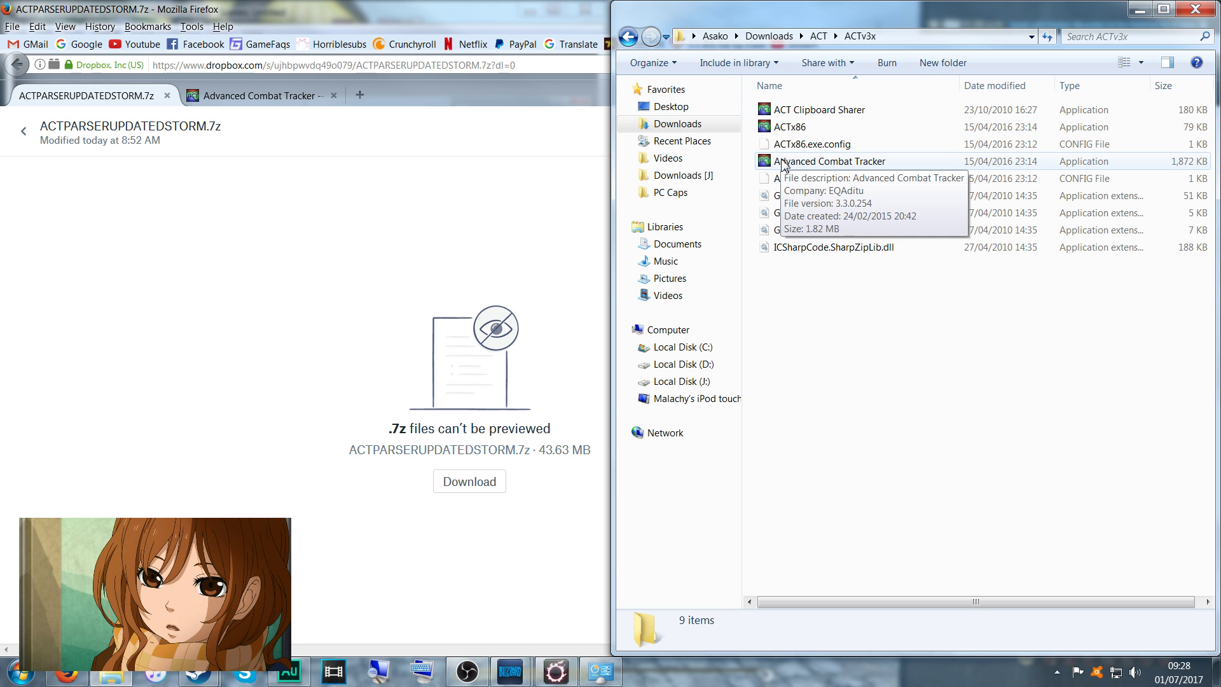
right_click(789, 164)
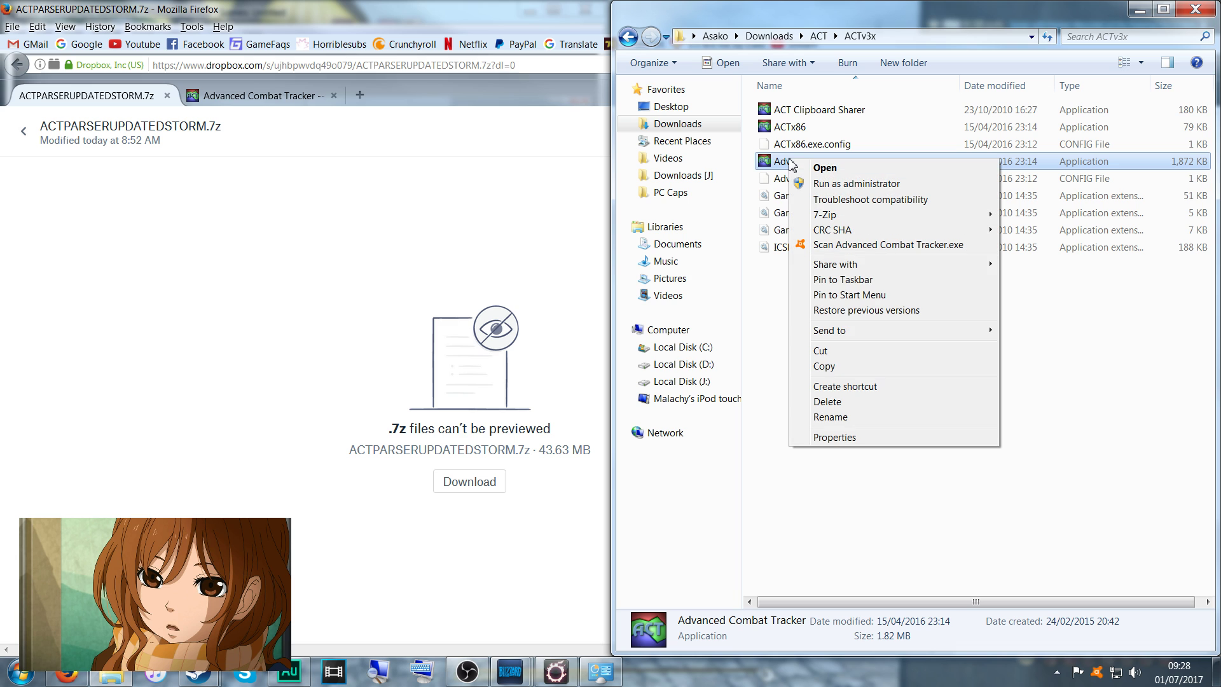
left_click(834, 436)
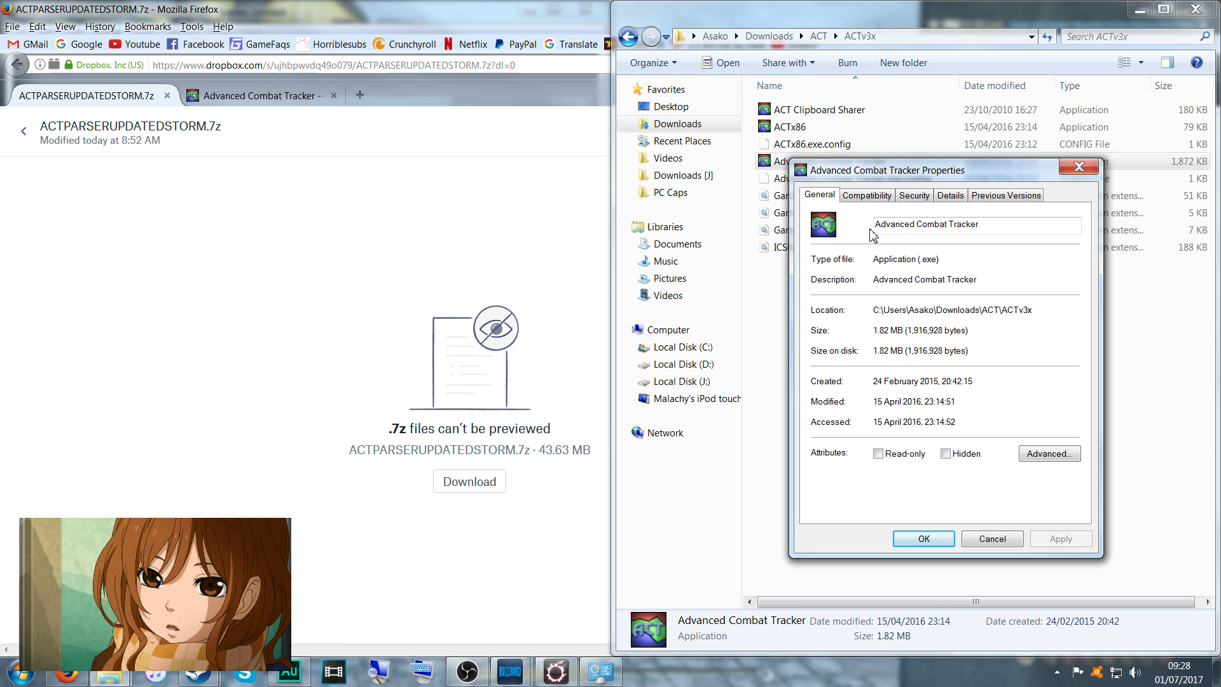
left_click(866, 195)
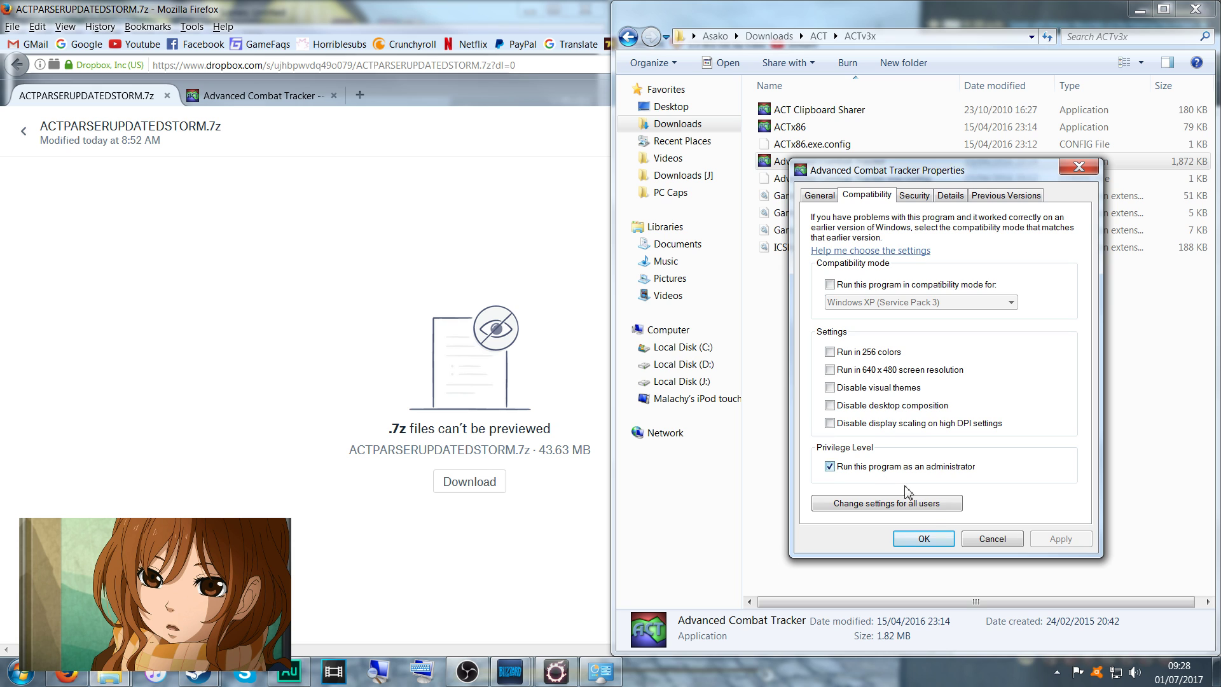
left_click(936, 539)
left_click(913, 340)
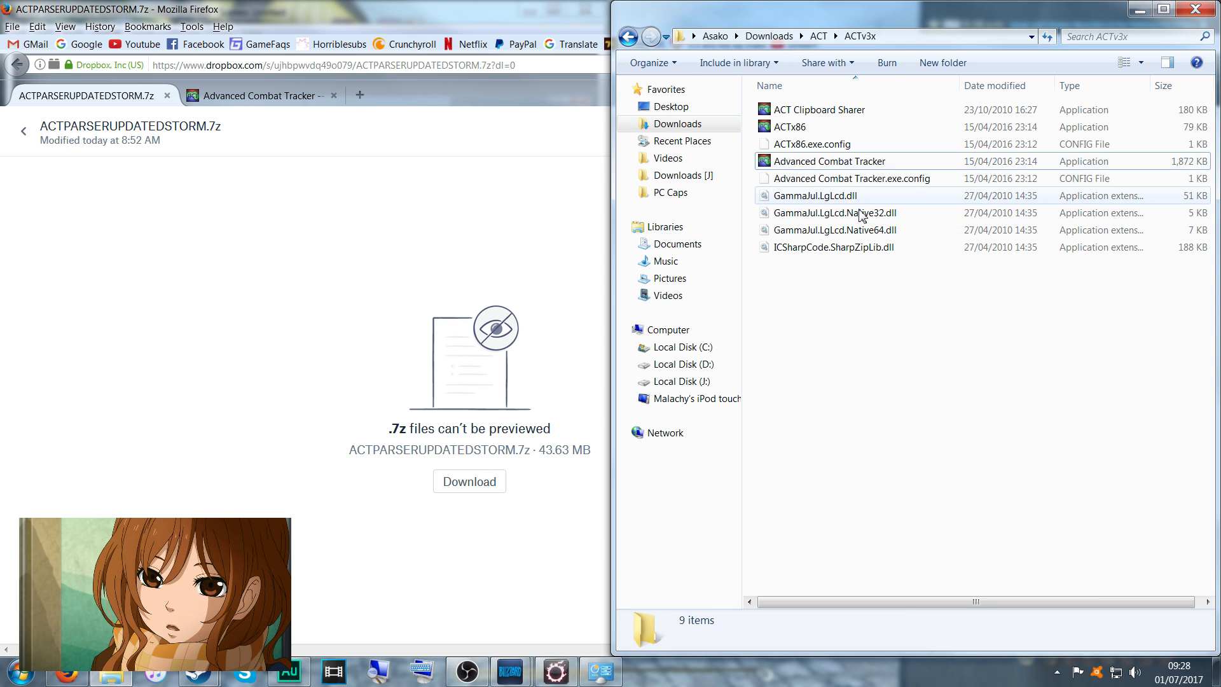
Launch Advanced Combat Tracker from the ACTv3x folder and decline to open its error log.
left_click(811, 164)
double_click(811, 163)
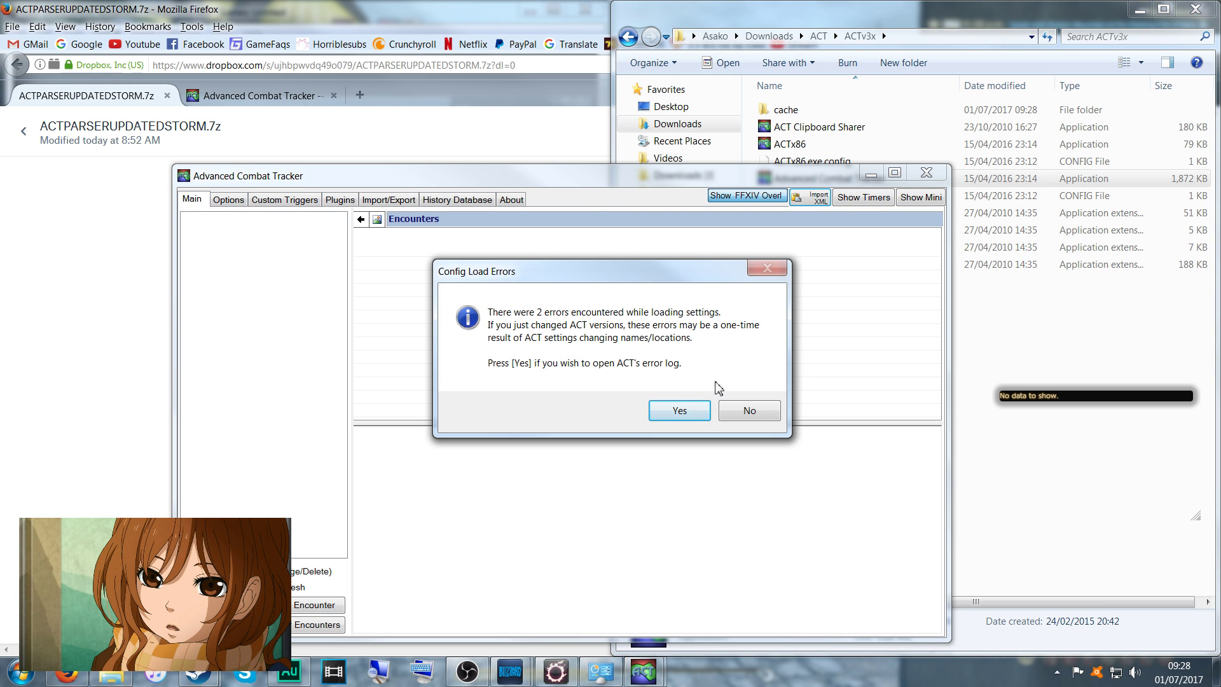
left_click(748, 411)
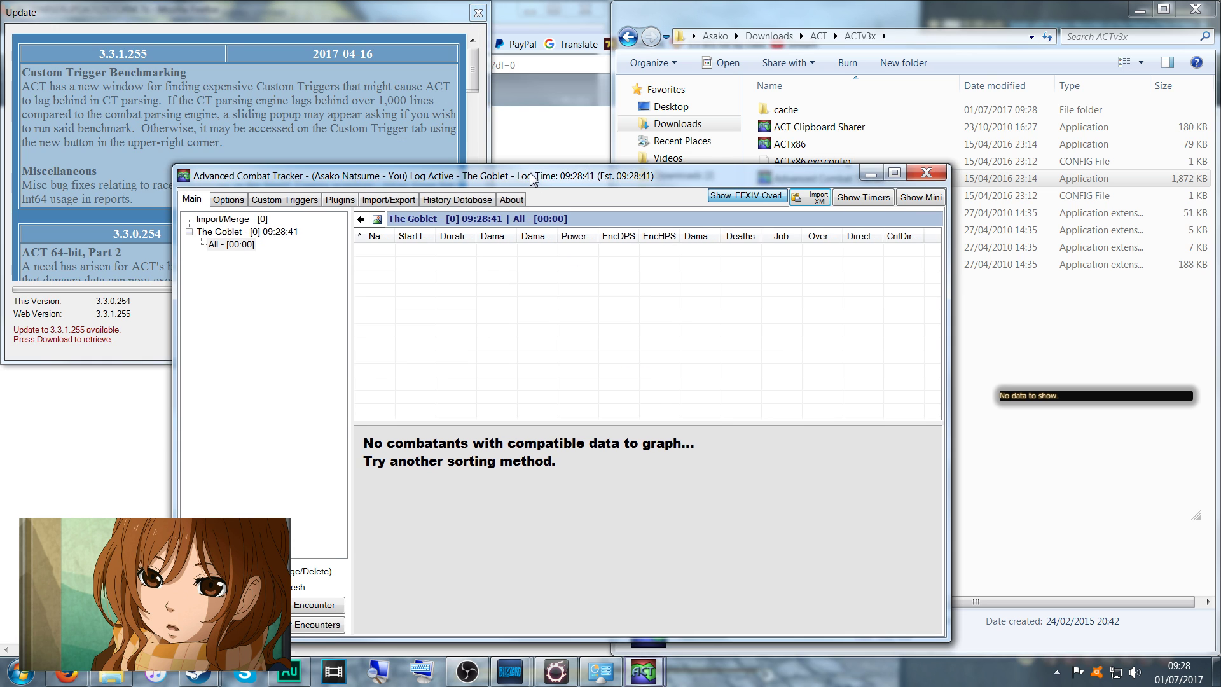
Download the 3.3.1.255 update and install it, allowing the program to close for the update.
left_click_drag(533, 178, 654, 160)
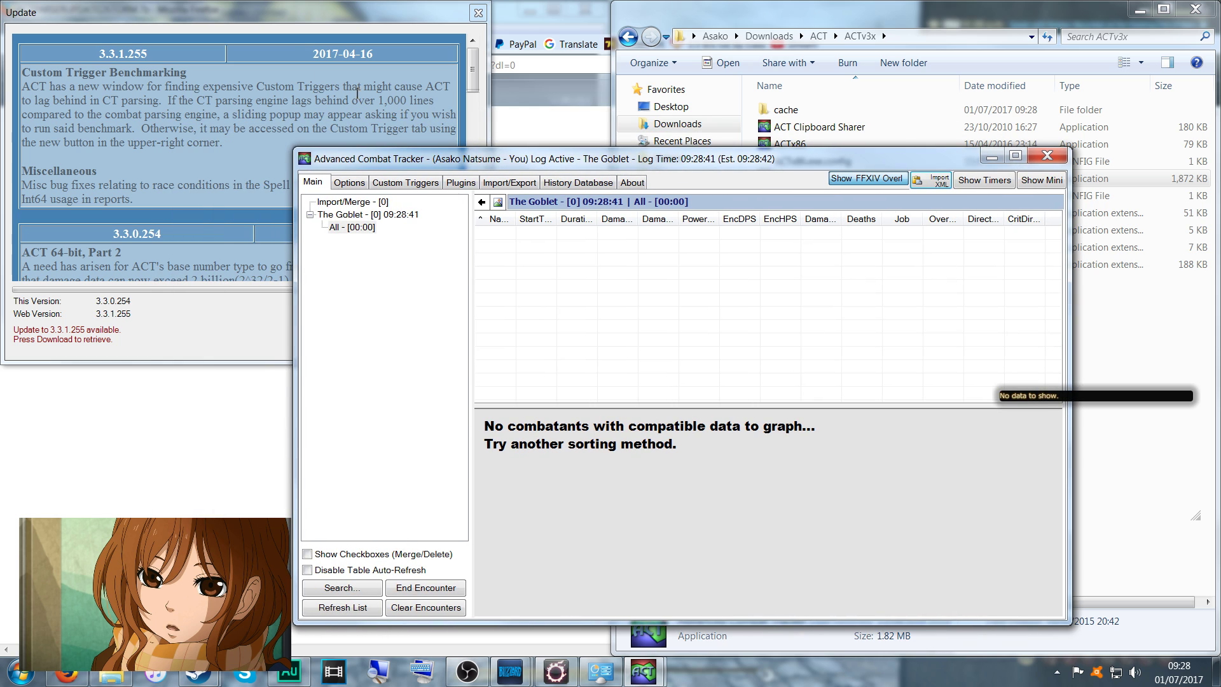
left_click(258, 53)
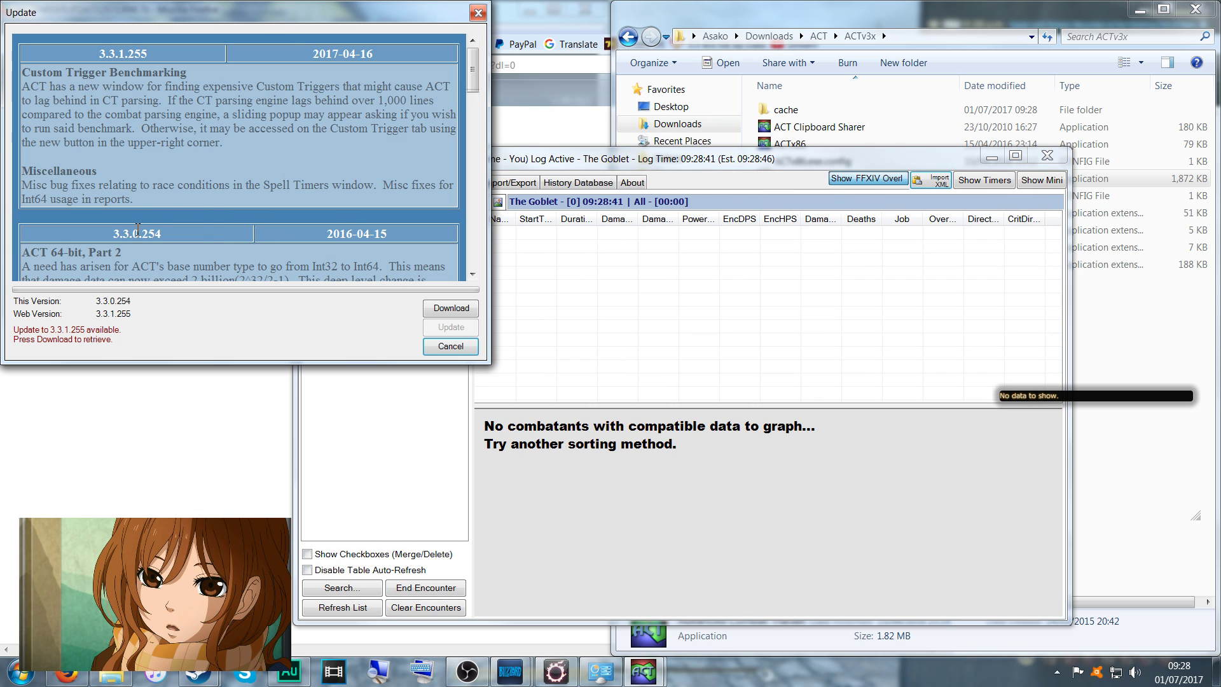
left_click(446, 309)
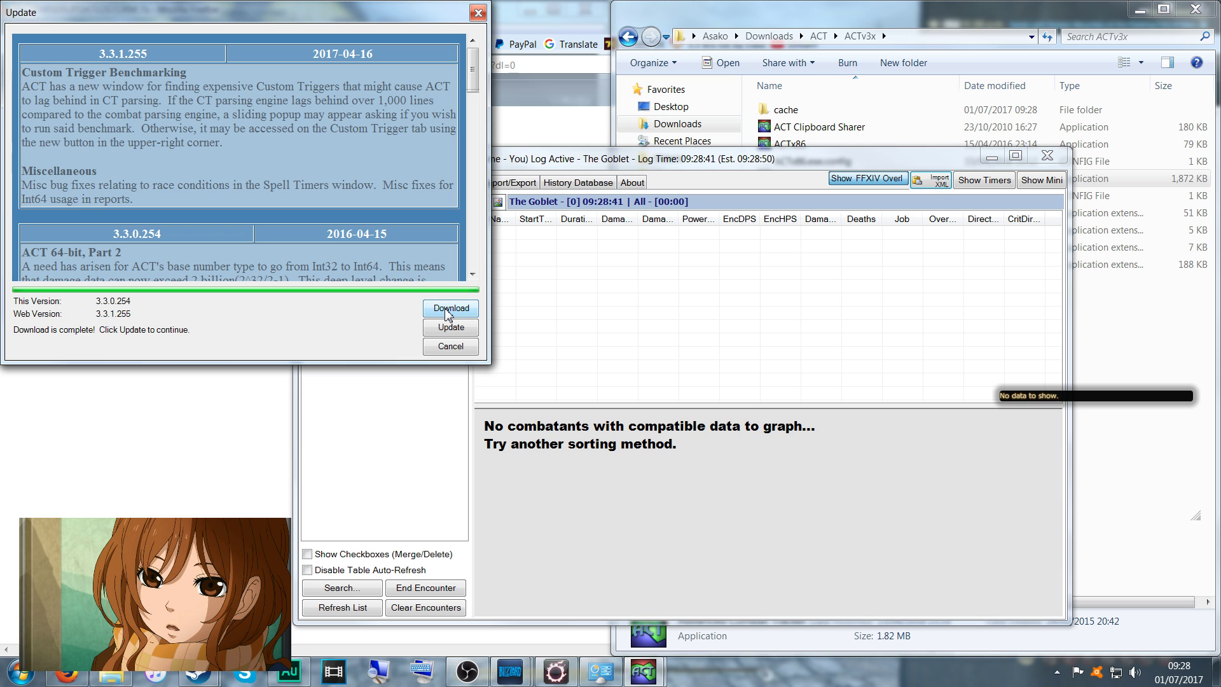
left_click(452, 328)
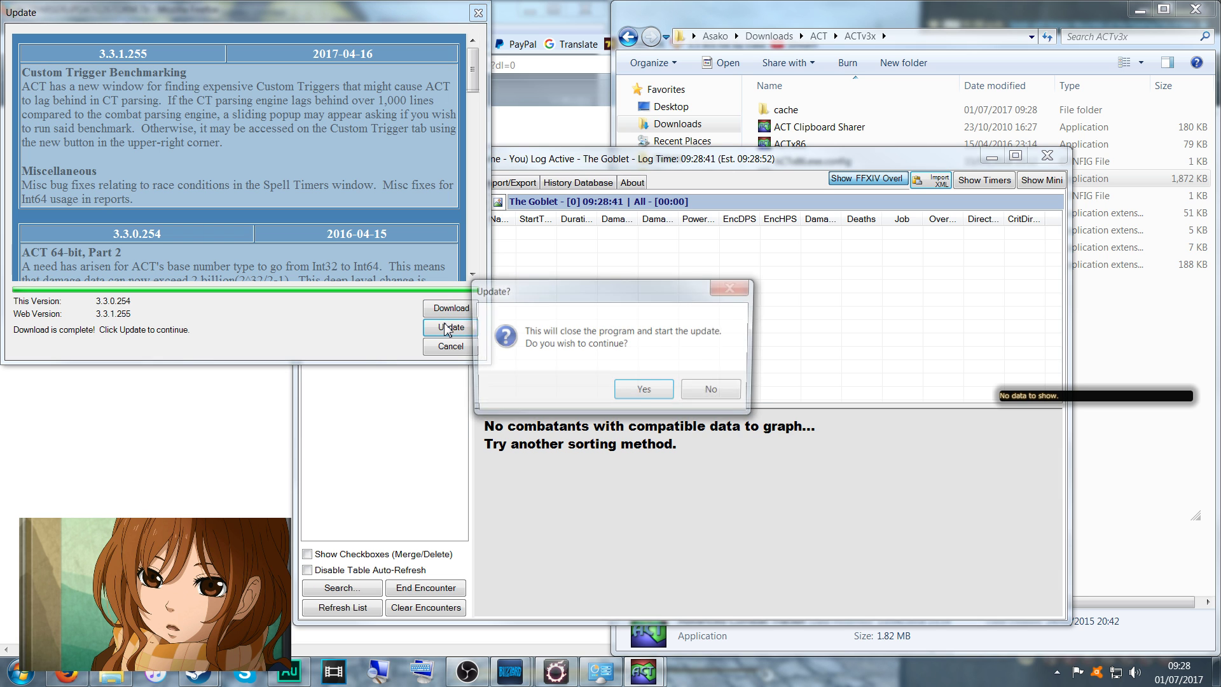
left_click(635, 393)
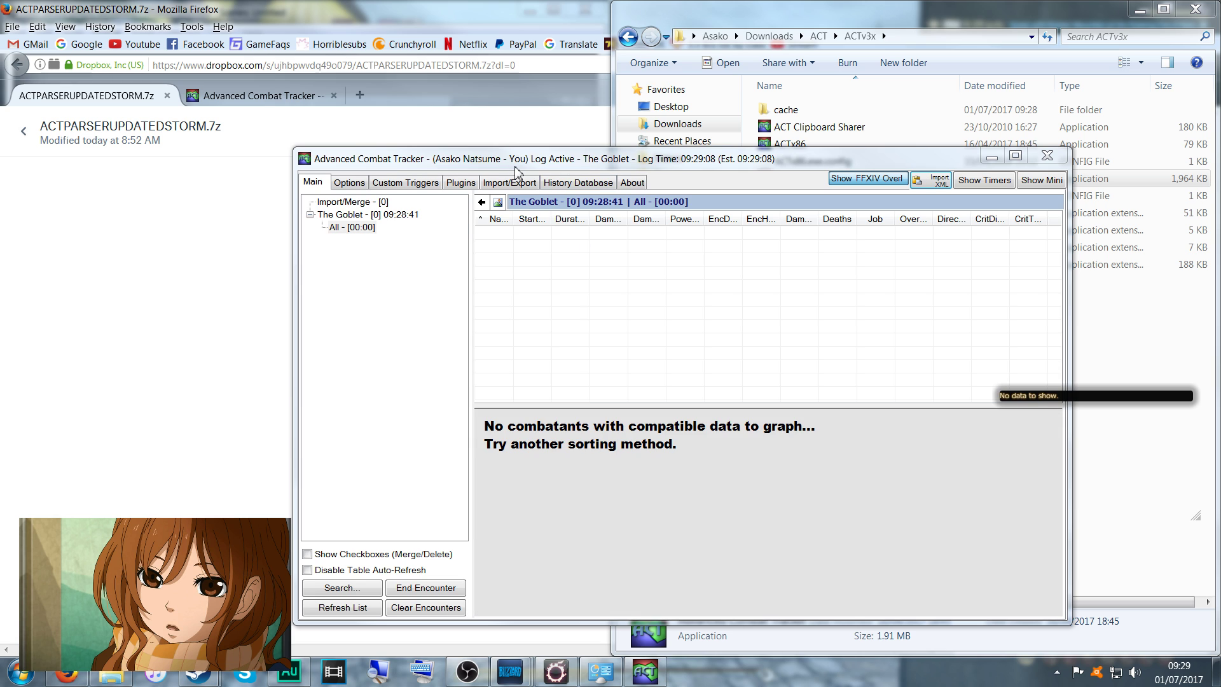
Remove the existing OverlayPlugin.dll and FFXIV_ACT_Plugin.dll from the plugin listing.
left_click_drag(511, 166, 351, 157)
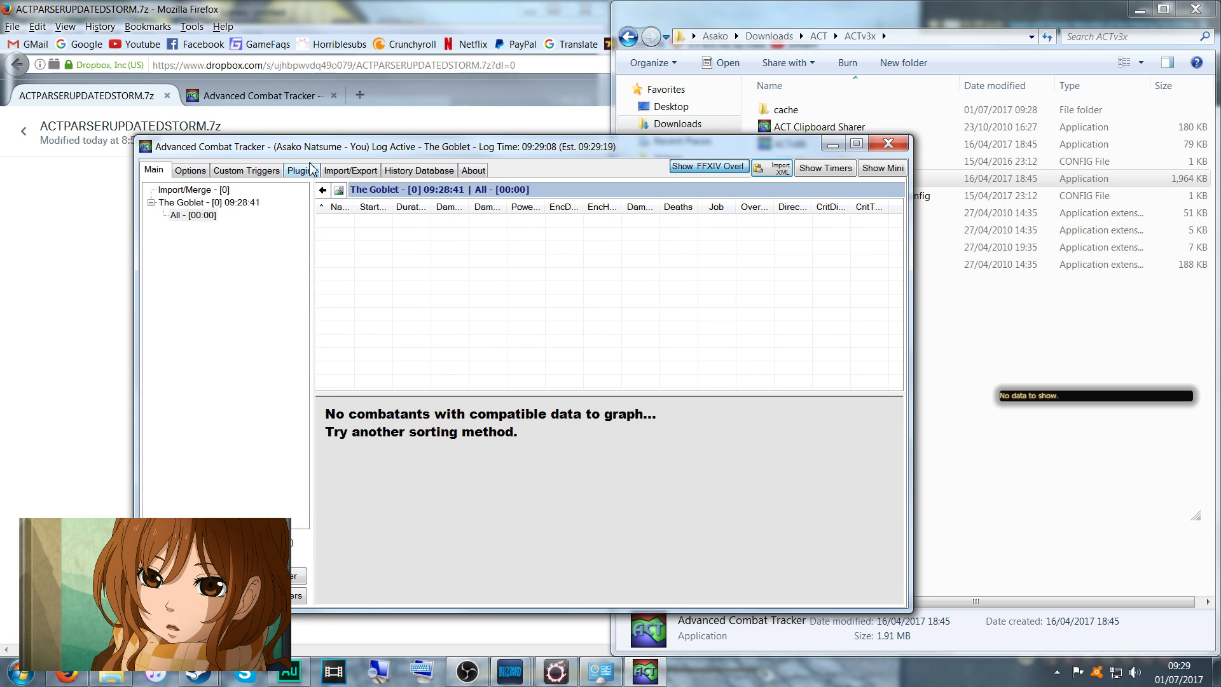
left_click(303, 172)
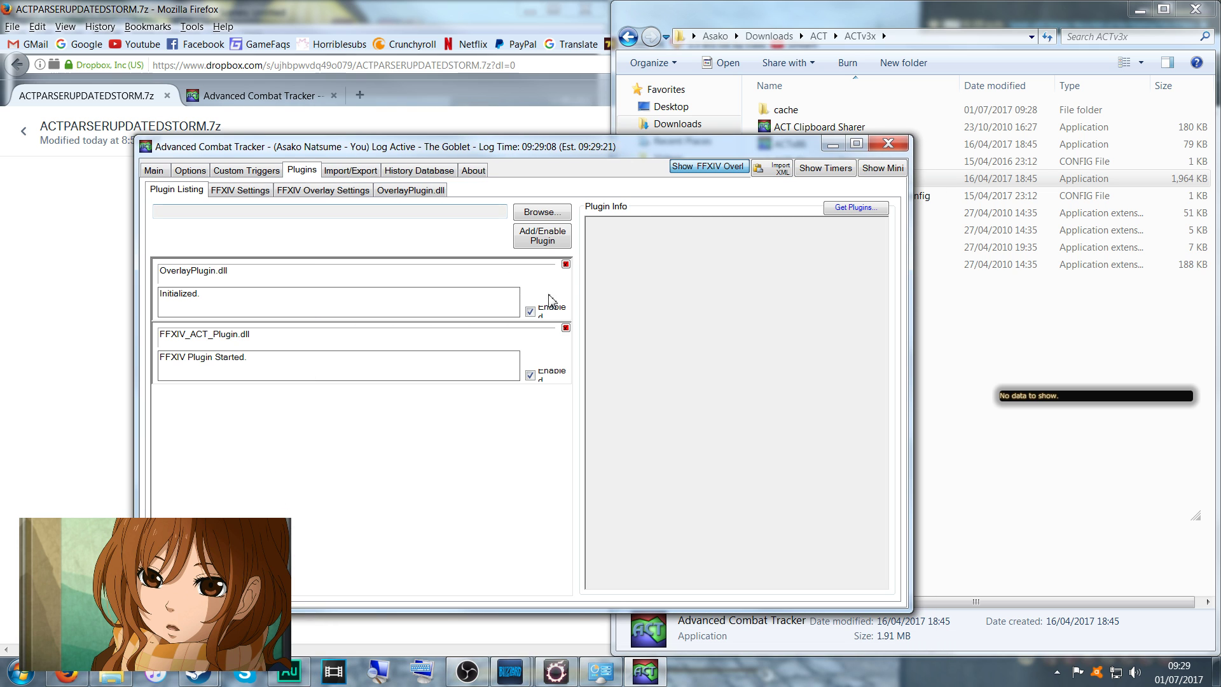
left_click(566, 264)
left_click(679, 393)
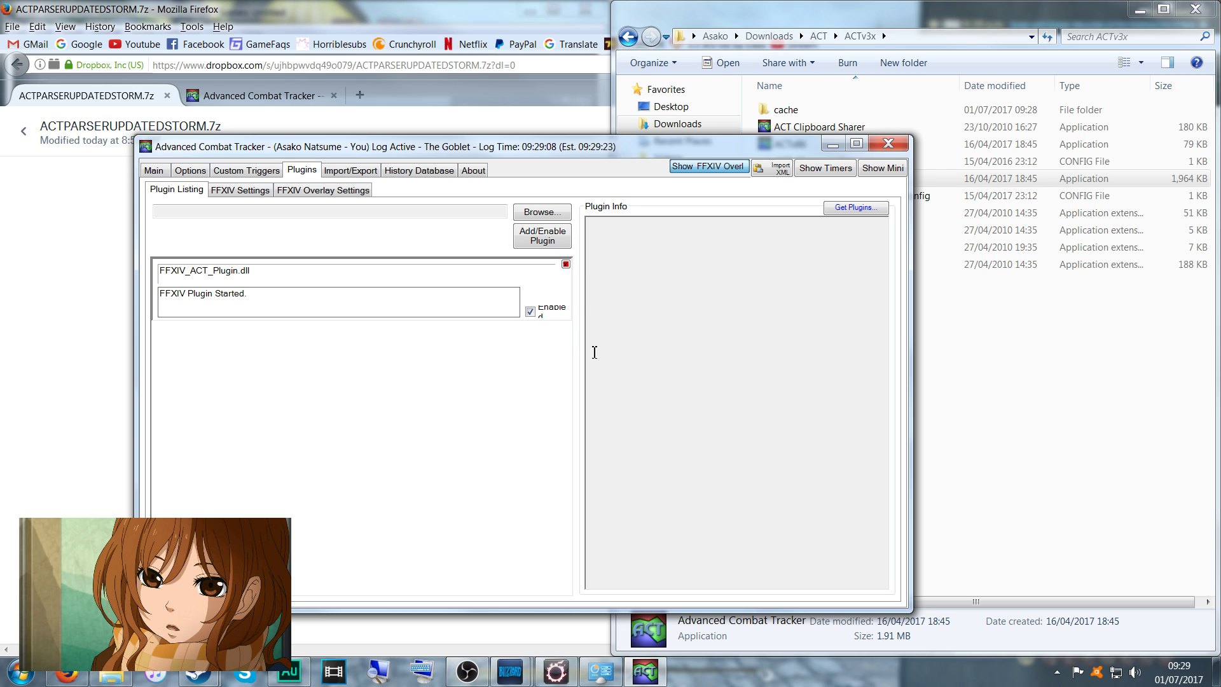
left_click(552, 286)
left_click(566, 263)
left_click(675, 393)
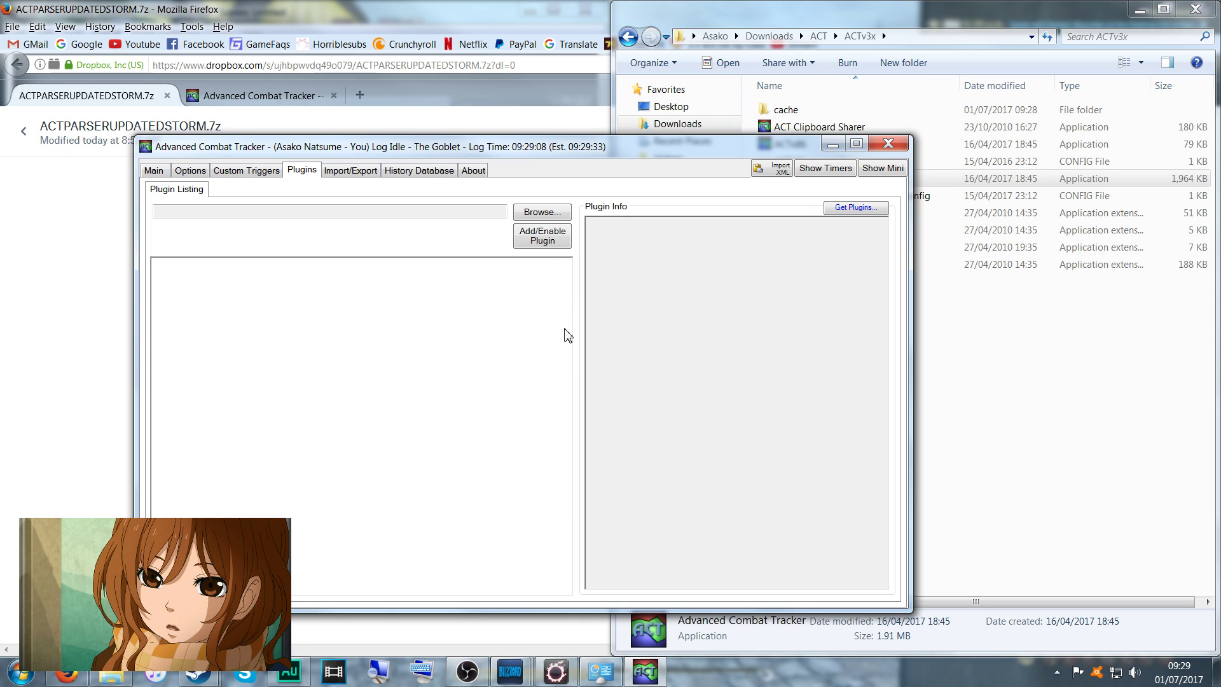
Add and enable FFXIV_ACT_Plugin.dll from the FFXIV_ACT_Plugin_1.5.1.4 folder inside ACTPARSERUPDATEDSTORM.
left_click_drag(513, 154, 488, 157)
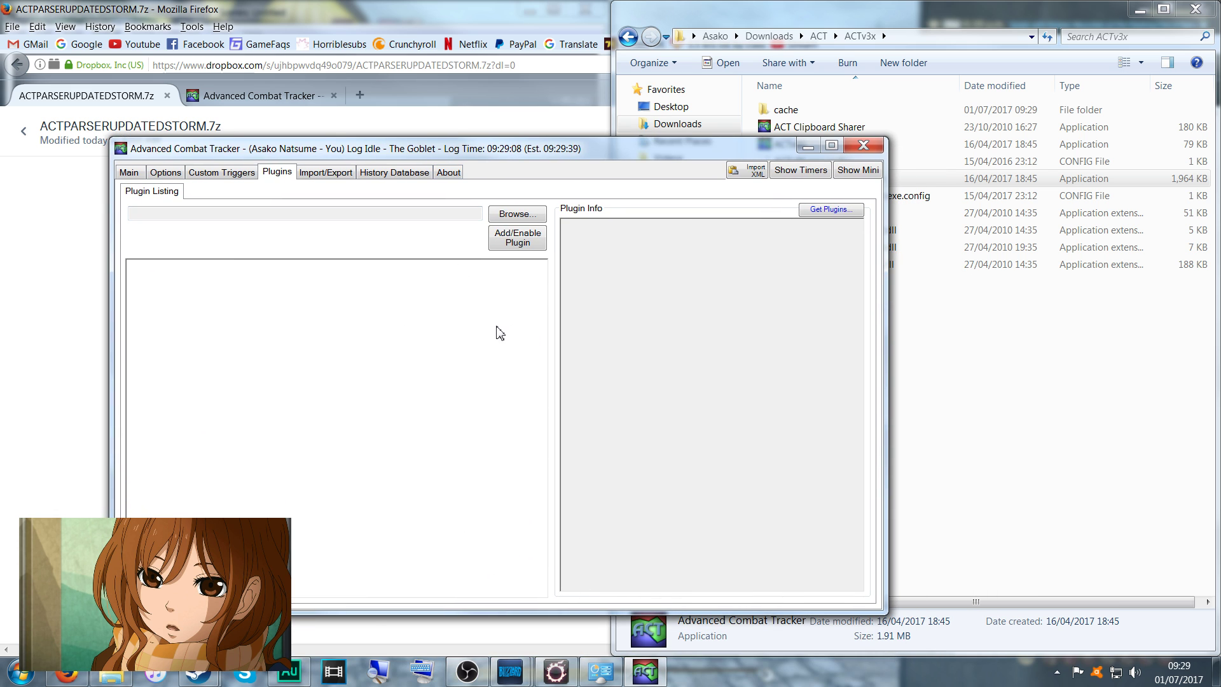
left_click(507, 217)
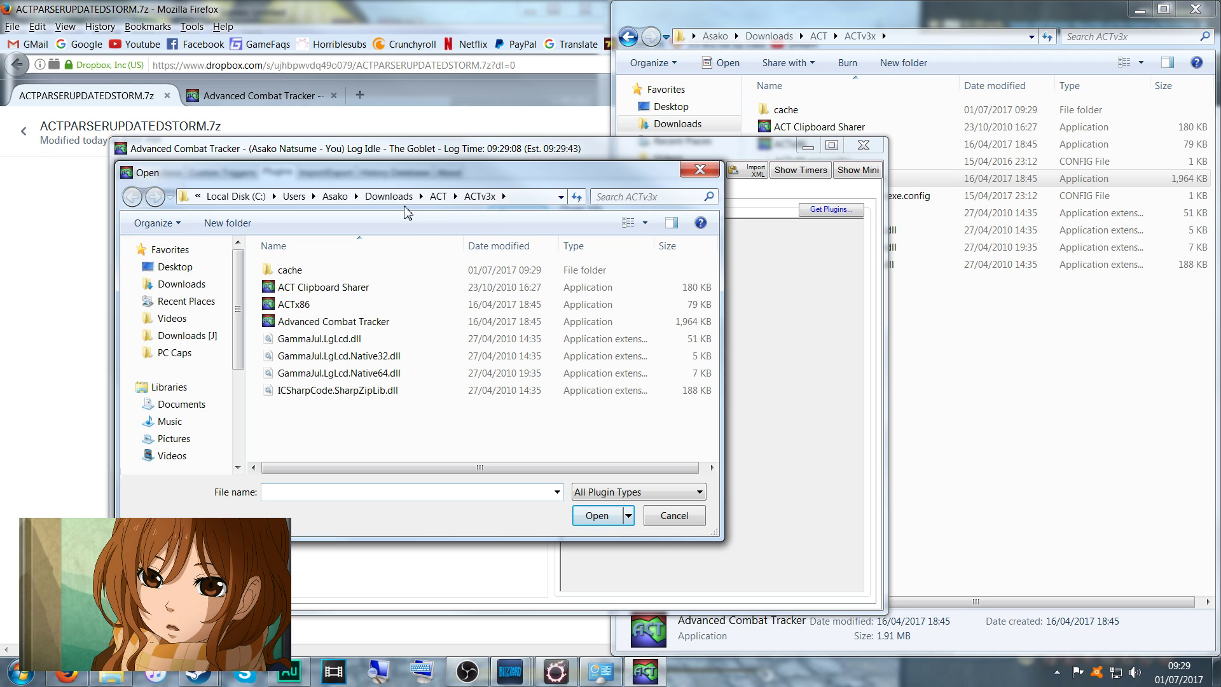
left_click(438, 198)
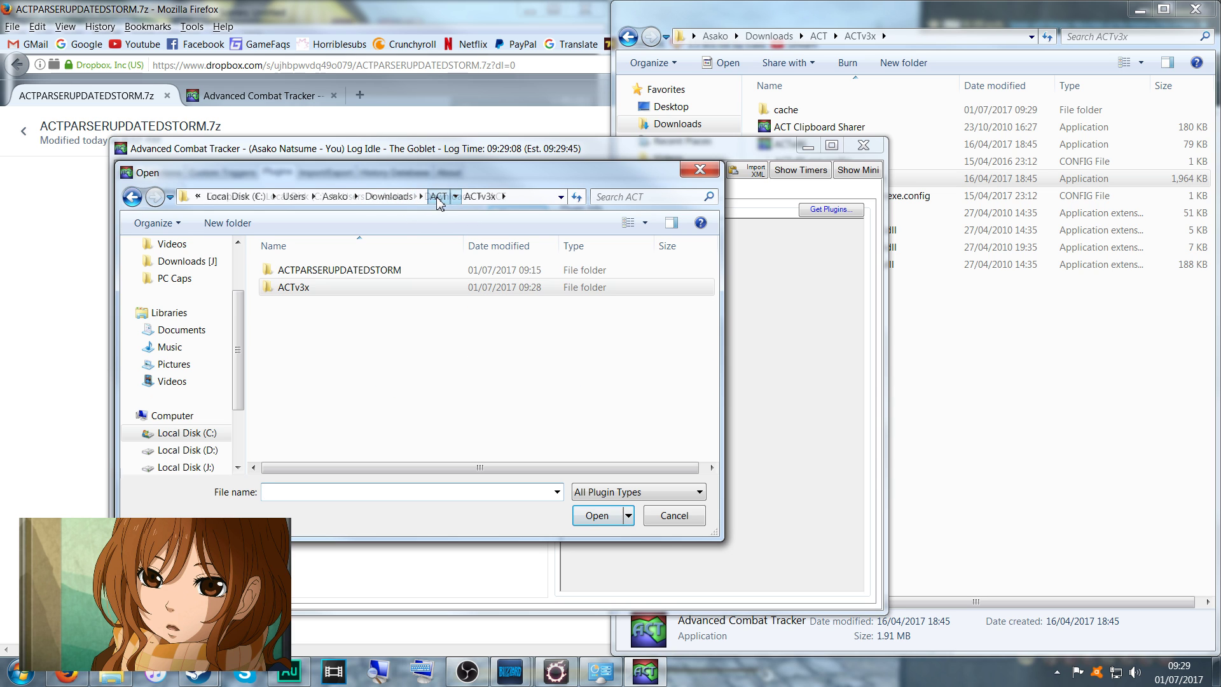
double_click(334, 271)
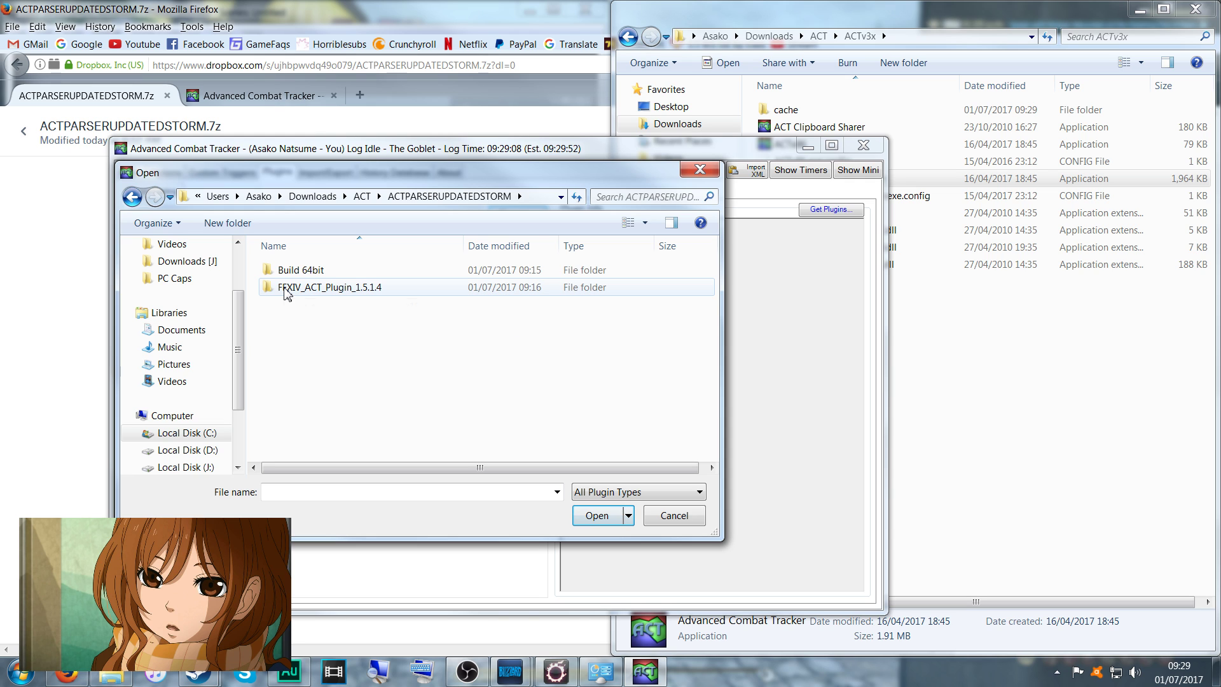
double_click(376, 291)
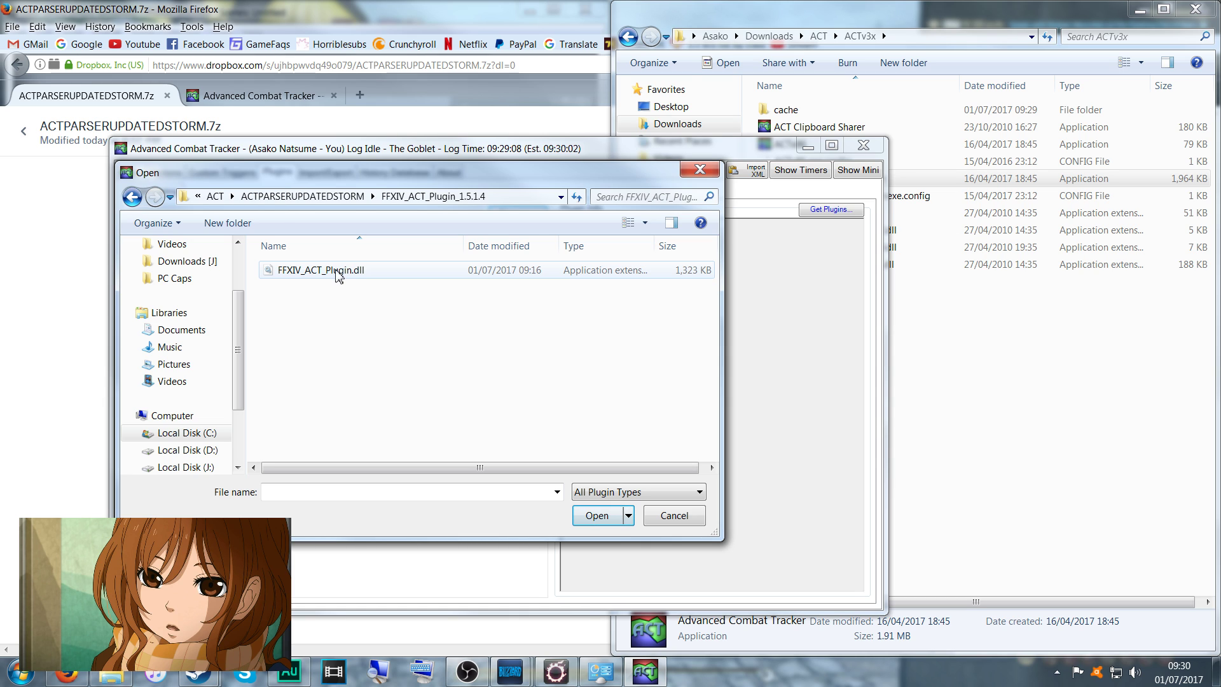
left_click(332, 278)
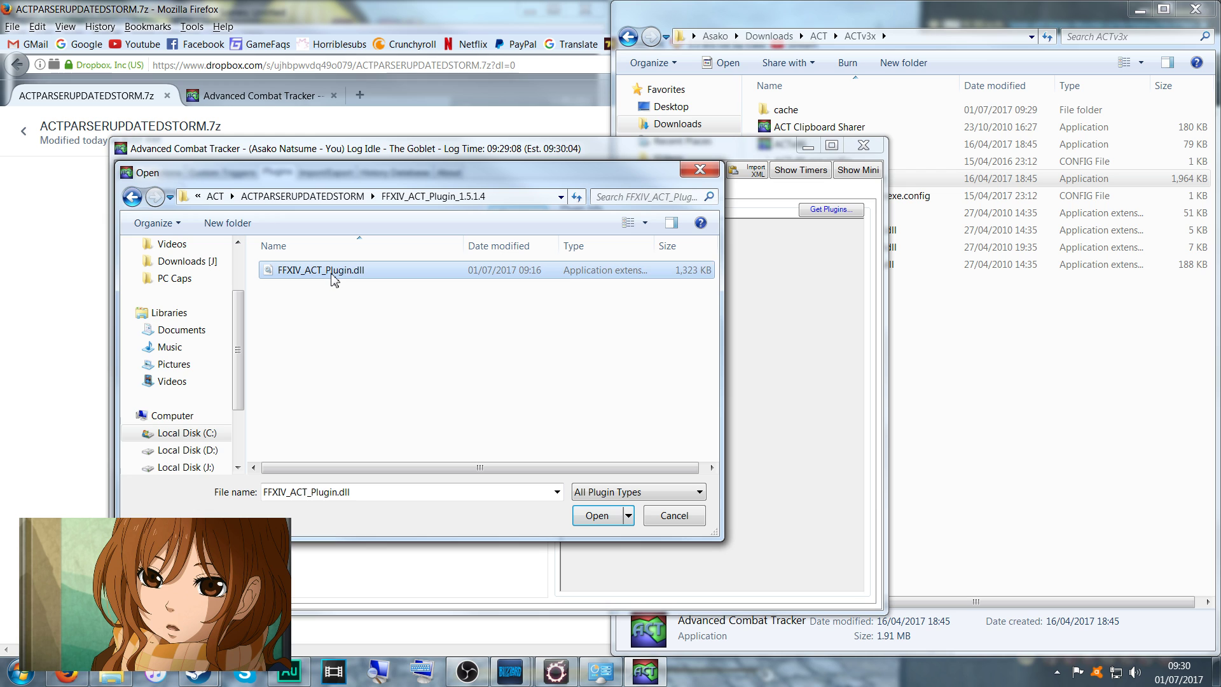
double_click(328, 280)
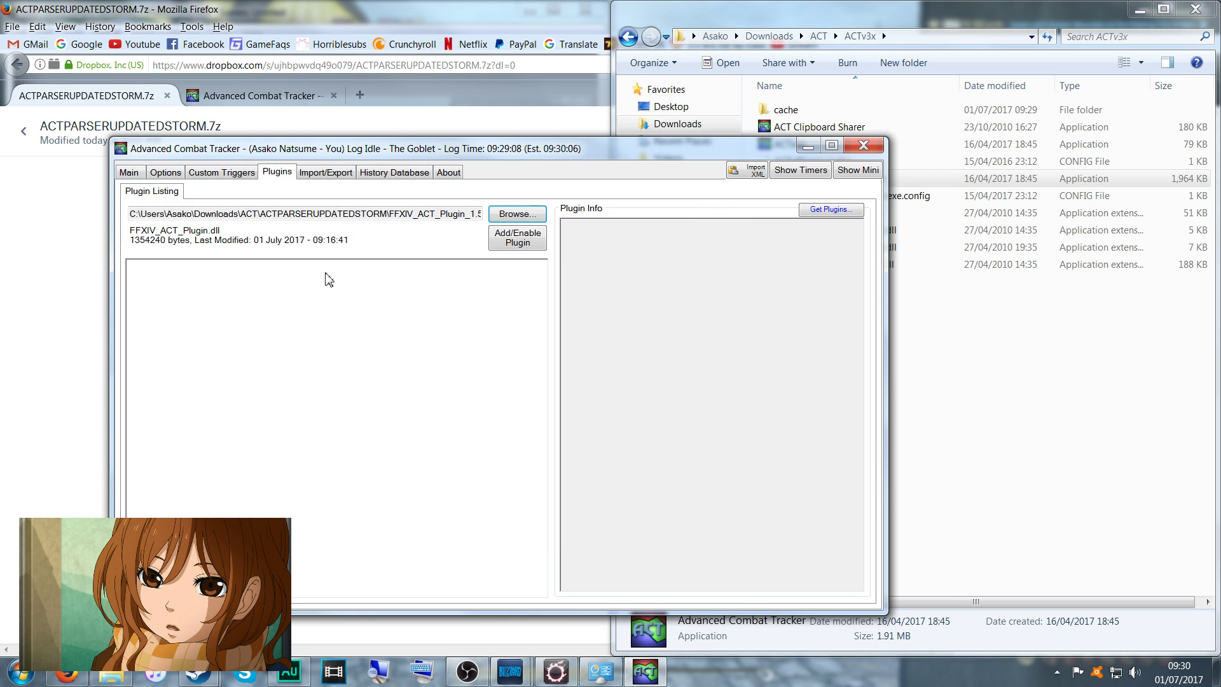
left_click(503, 242)
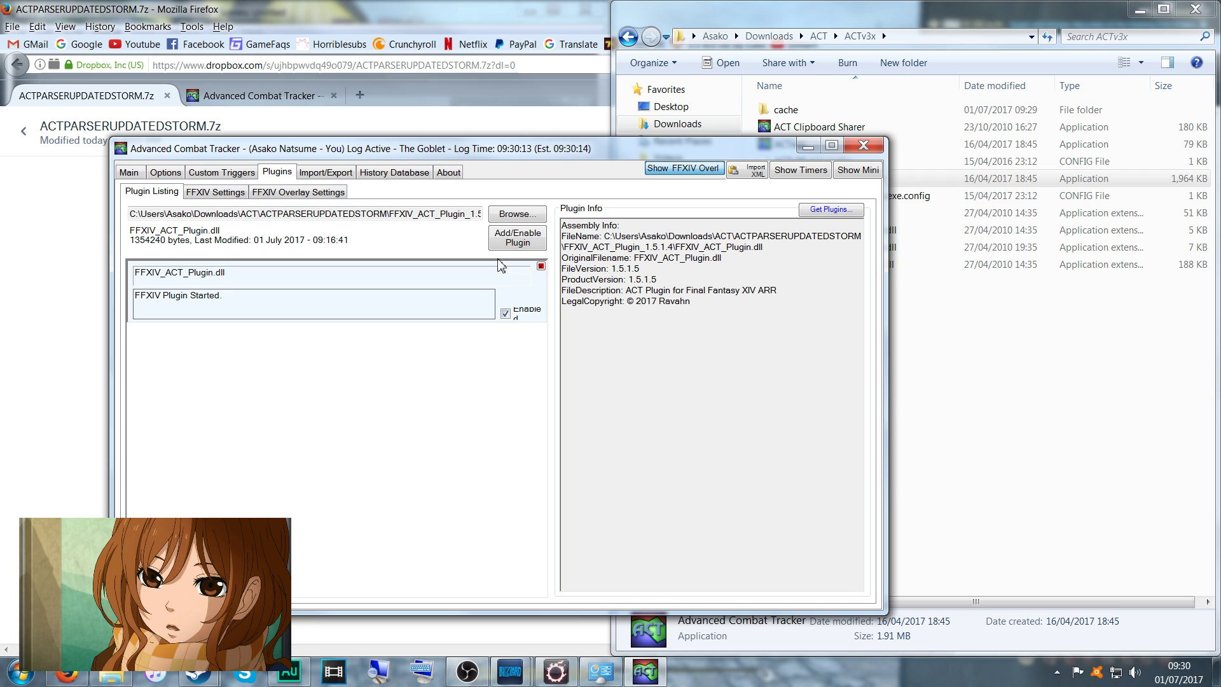
Add and enable OverlayPlugin.dll from the Build folder under Build 64bit inside ACTPARSERUPDATEDSTORM.
left_click(509, 216)
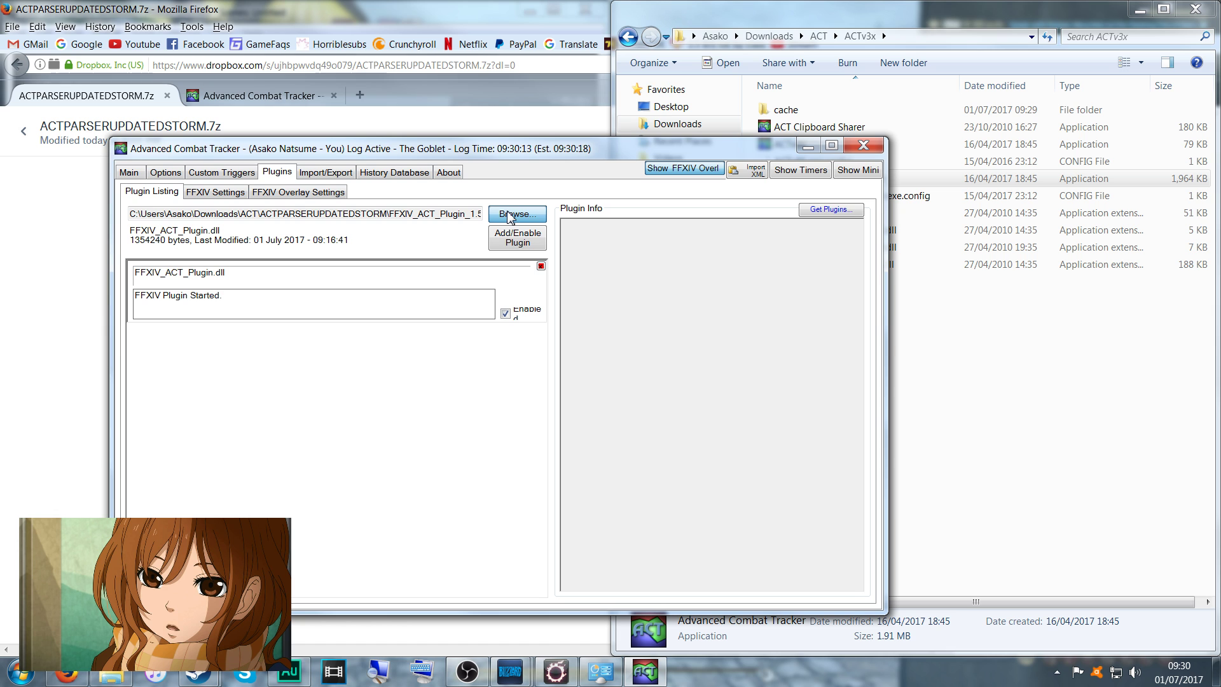
left_click(509, 216)
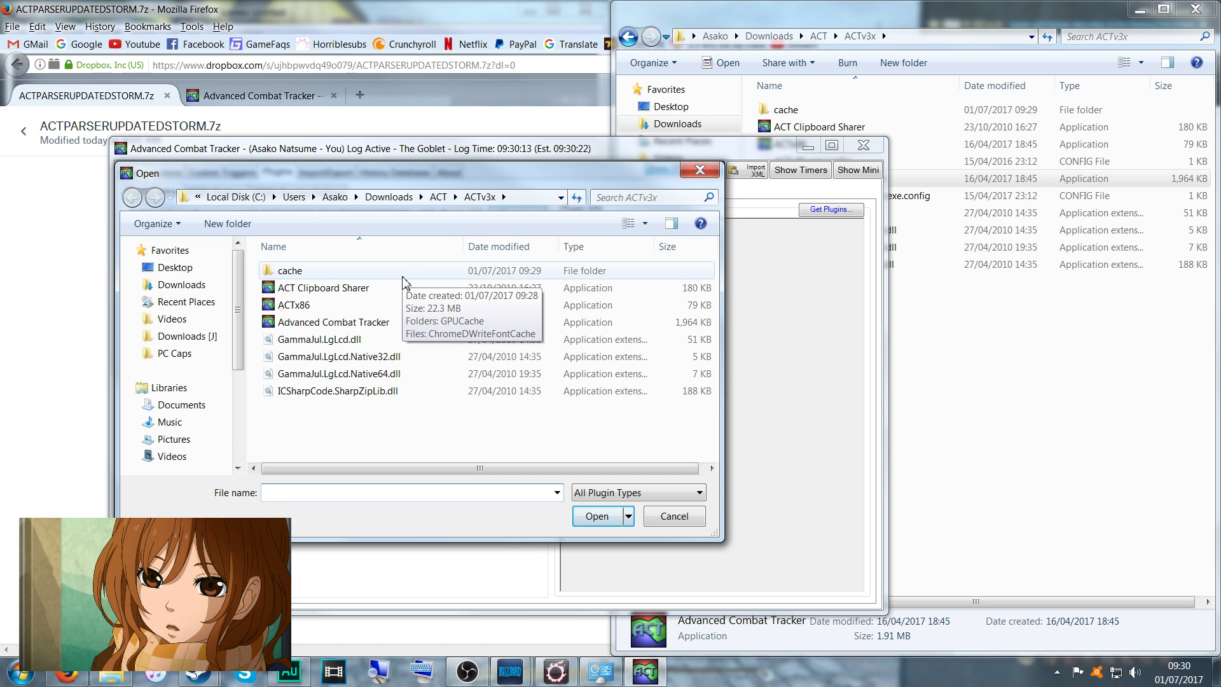
left_click(438, 196)
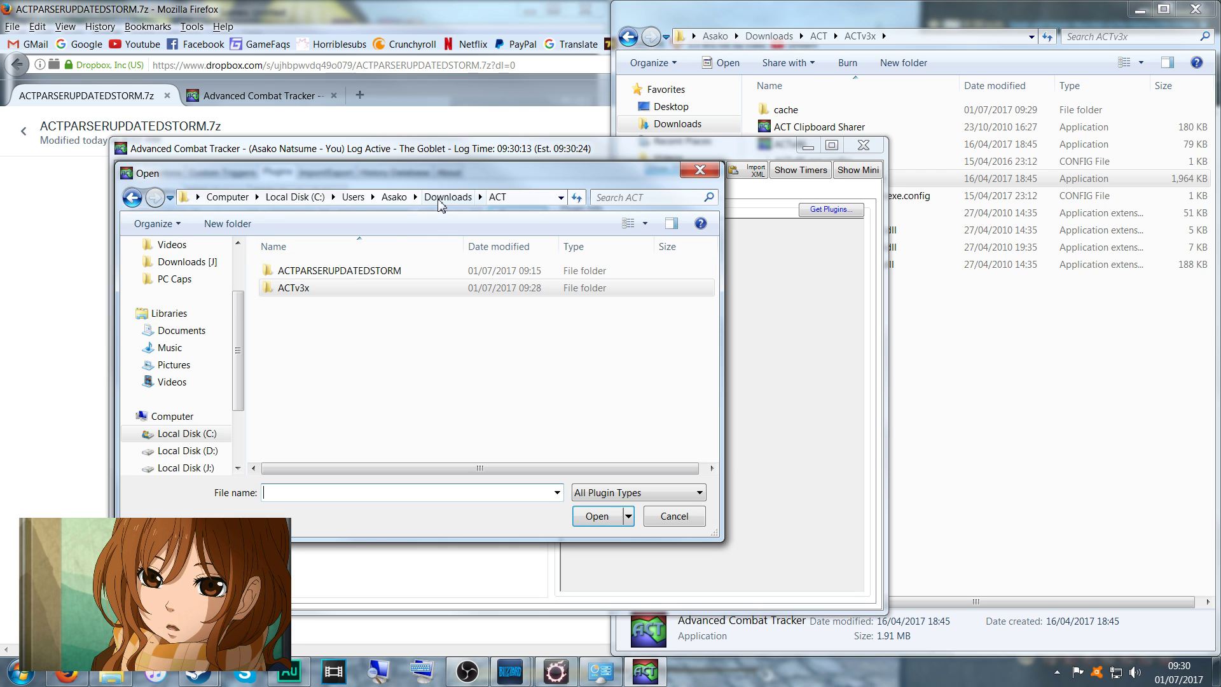
double_click(349, 272)
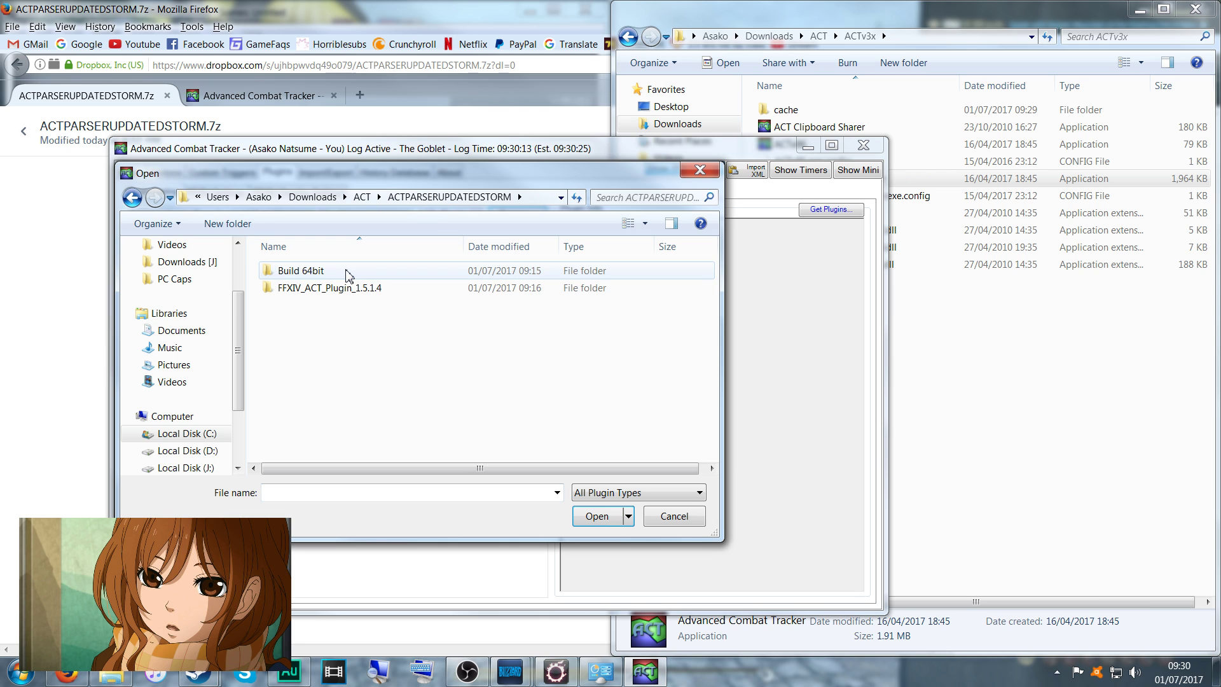
double_click(294, 272)
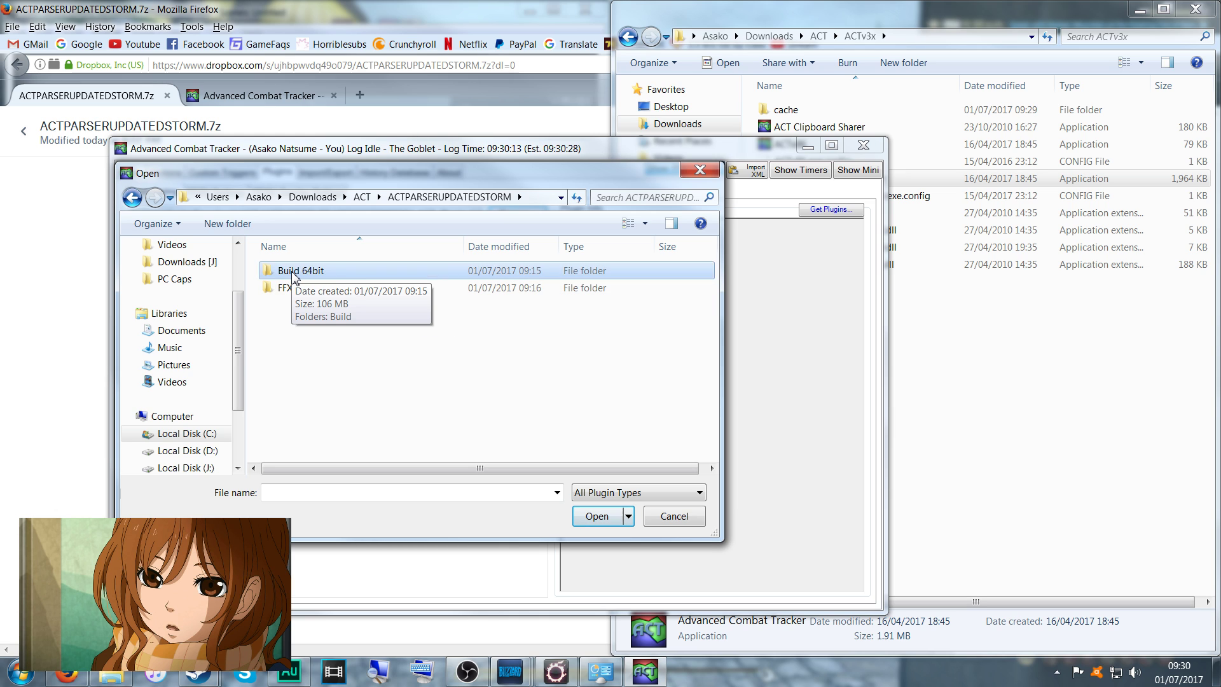
double_click(293, 272)
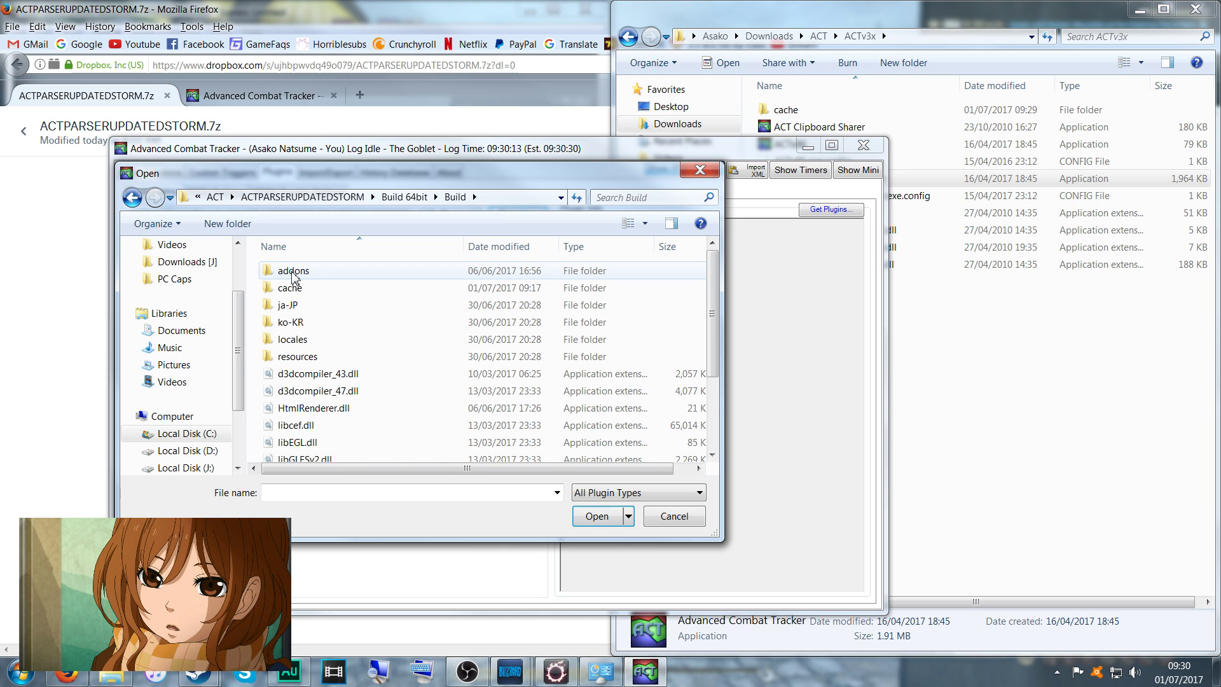
scroll(299, 287, "down", 2)
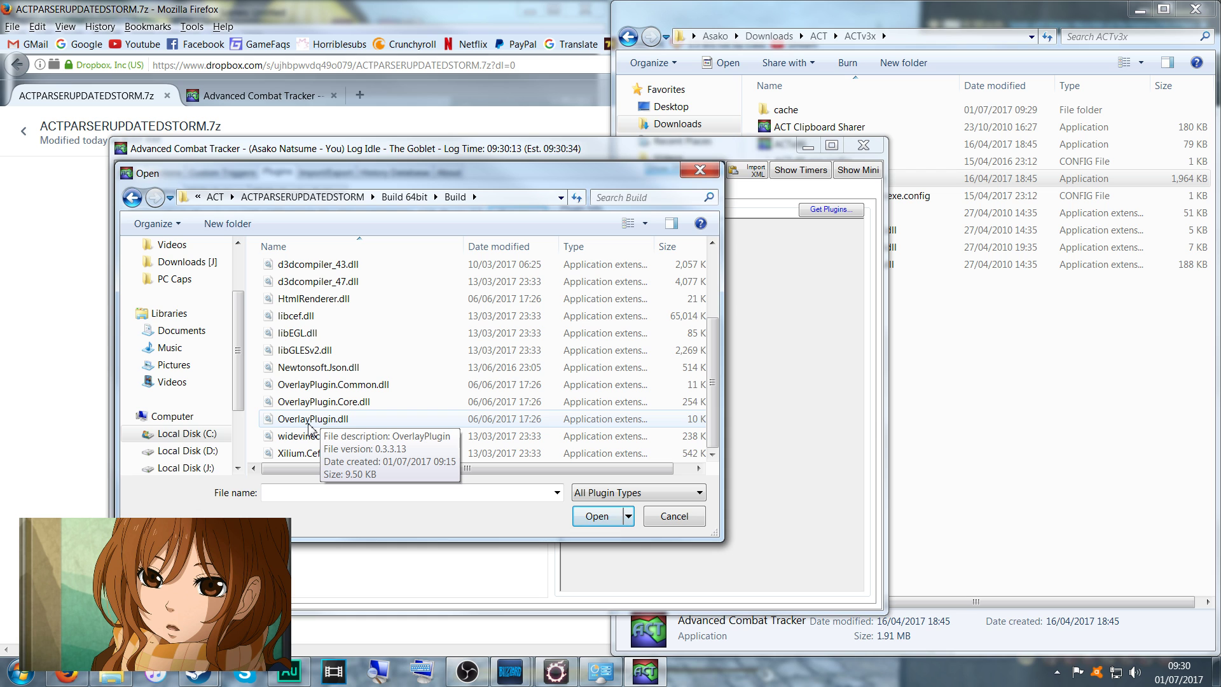
left_click(309, 422)
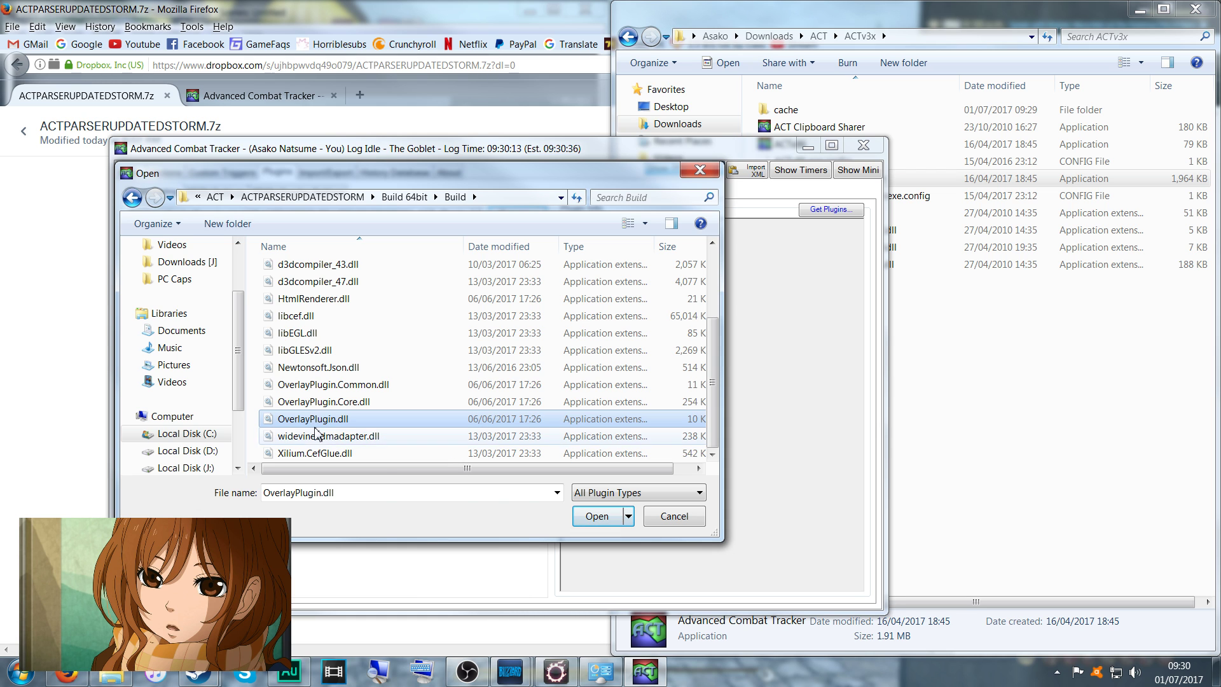
left_click(592, 515)
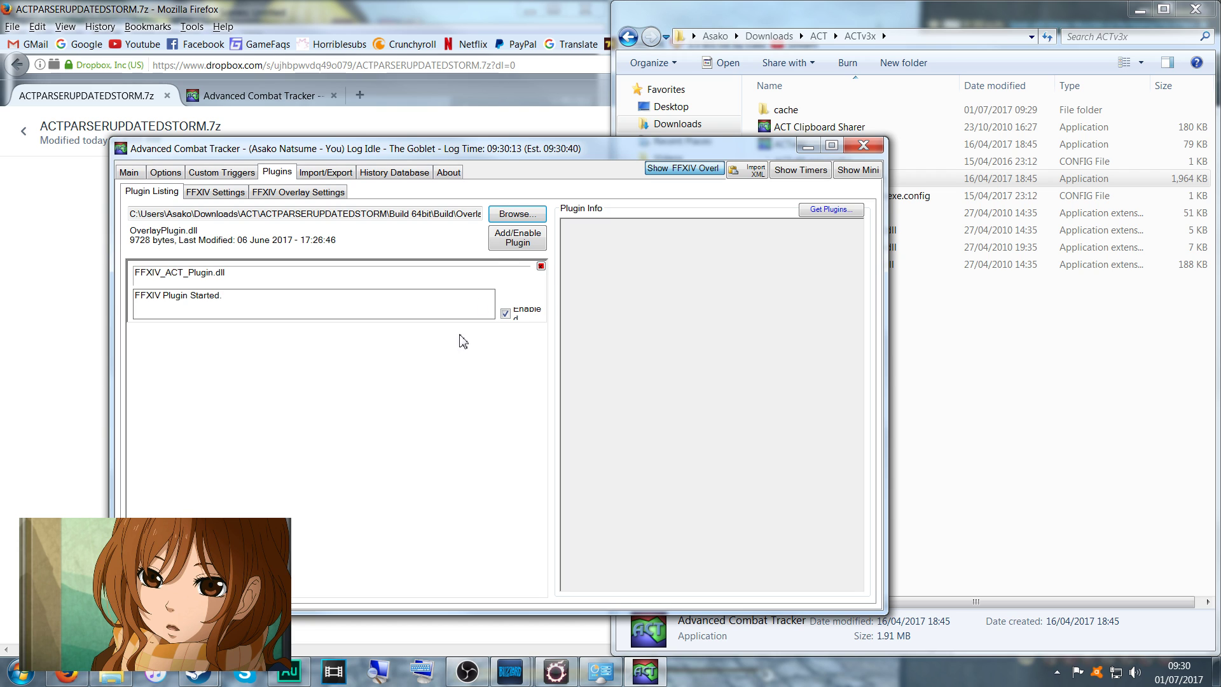
left_click(508, 245)
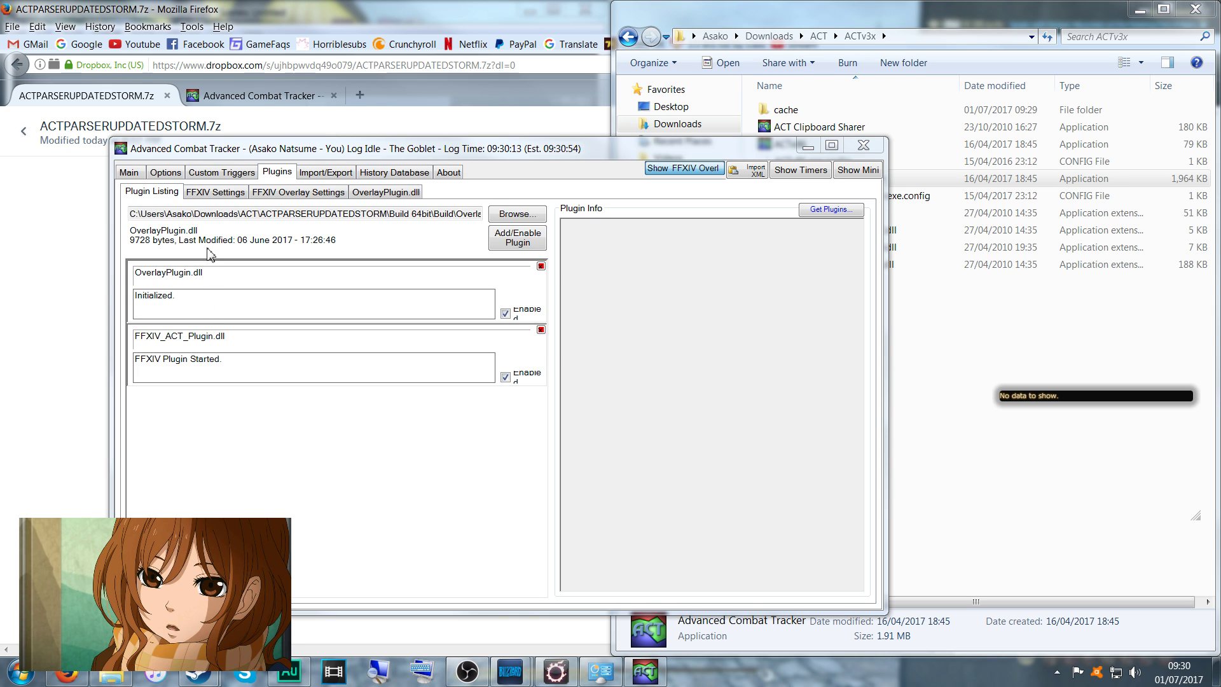
Review the FFXIV parser settings and the overlay settings for Target, Focus Target, Hover Target and Target of Target.
left_click(217, 192)
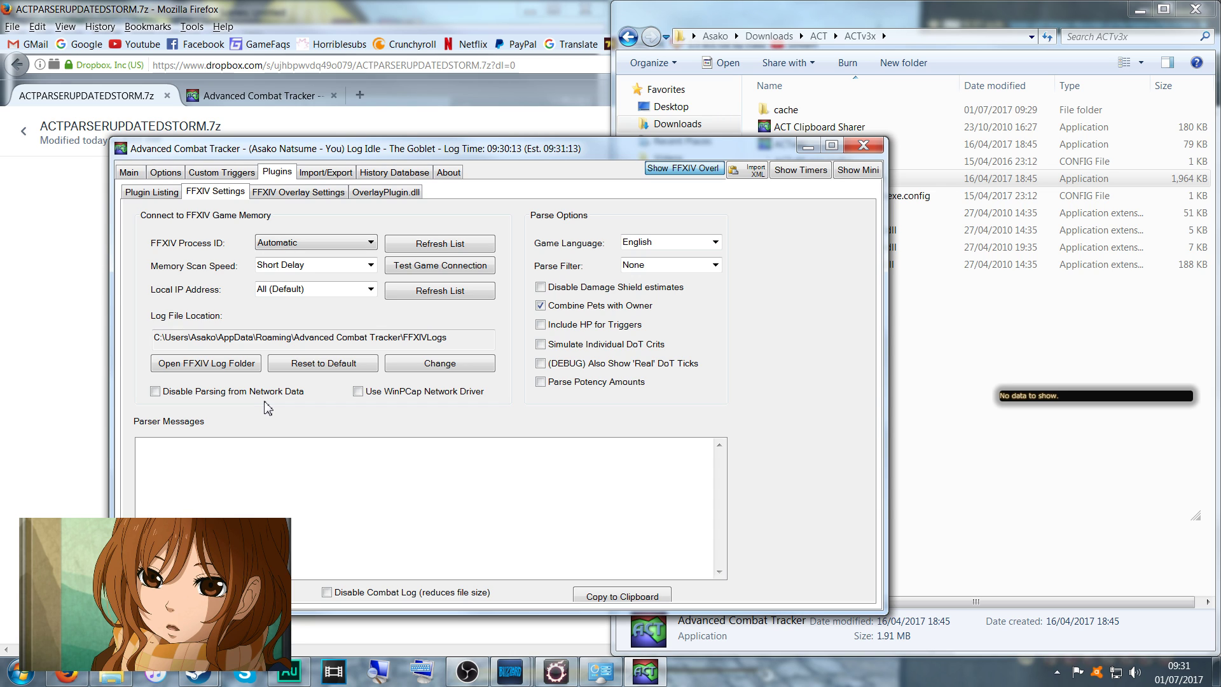
left_click(277, 195)
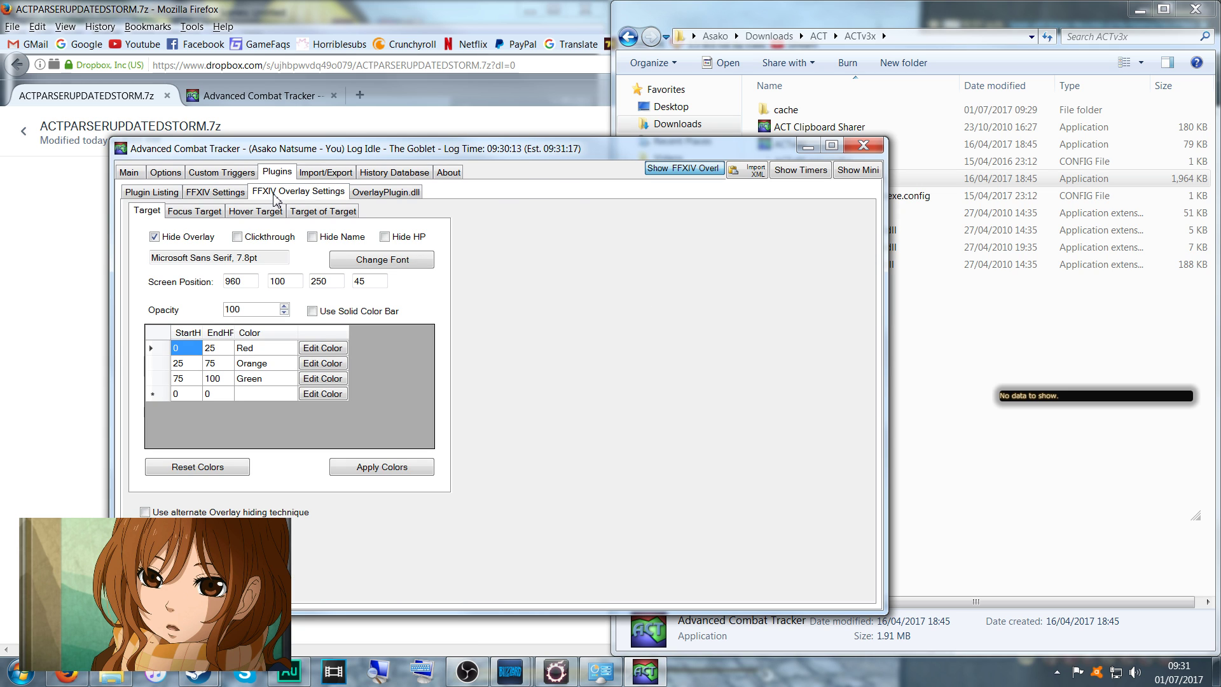
left_click(190, 213)
left_click(245, 213)
left_click(312, 213)
left_click(266, 213)
left_click(209, 212)
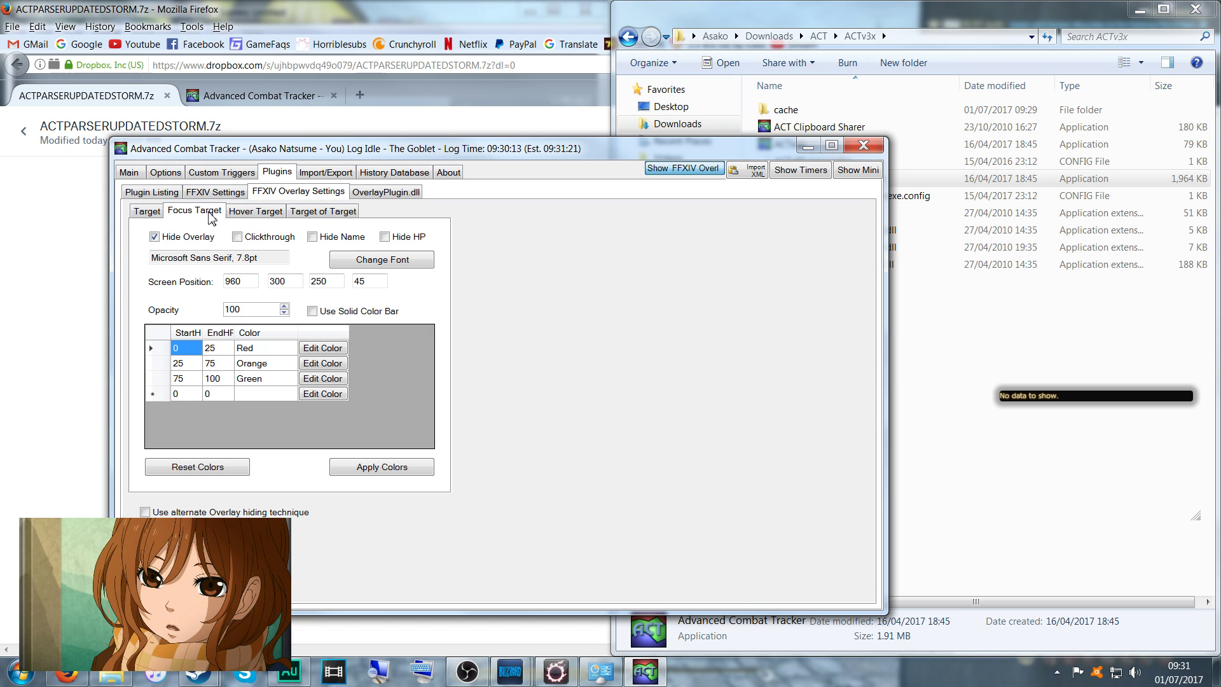
left_click(147, 210)
left_click(197, 215)
left_click(267, 216)
left_click(315, 216)
left_click(263, 216)
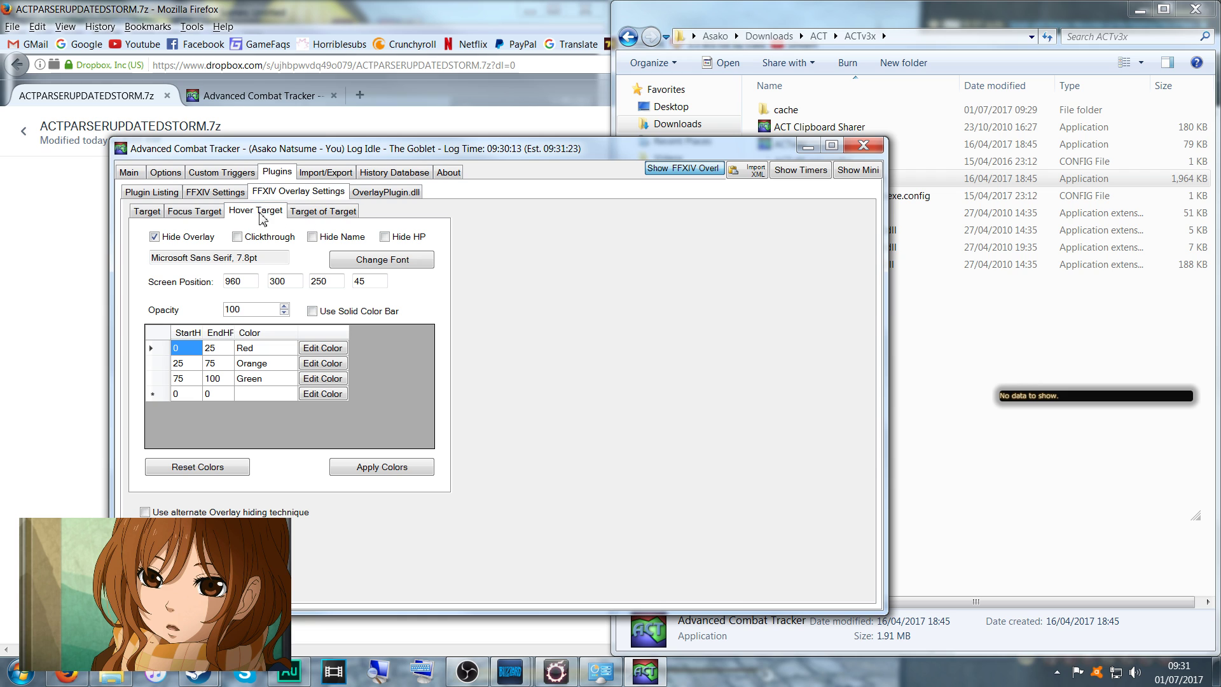
left_click(185, 217)
left_click(152, 215)
left_click(188, 216)
left_click(246, 217)
left_click(311, 217)
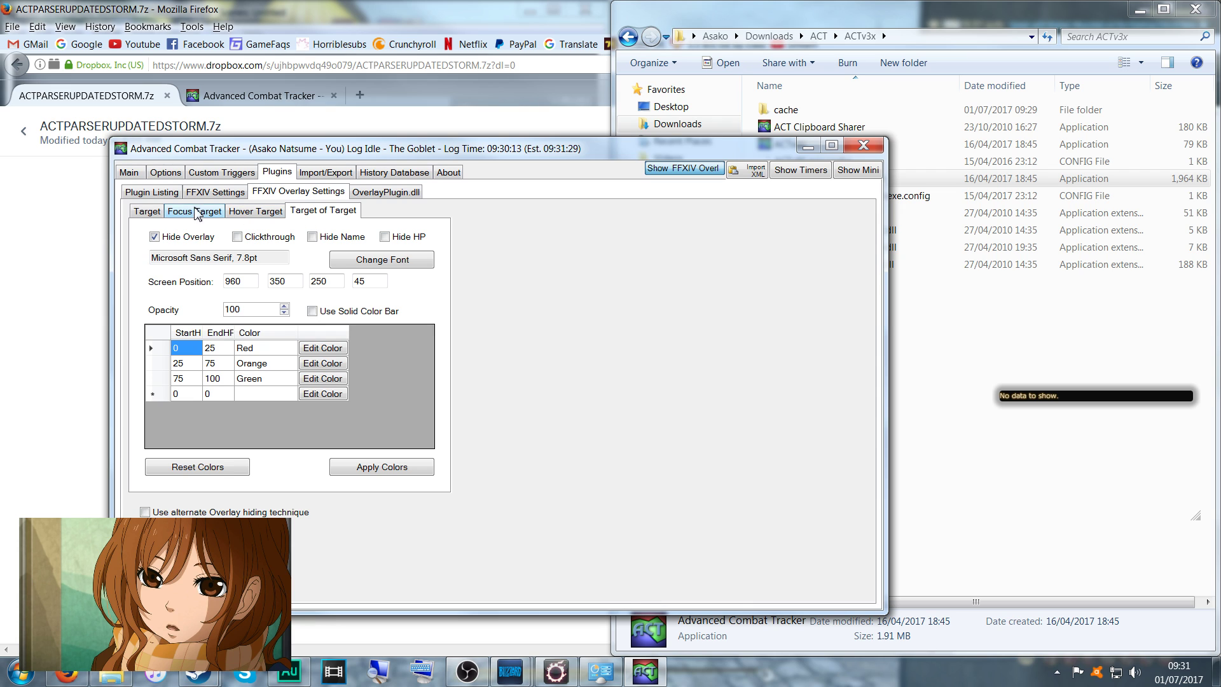
Compare the Mini Parse and Spell Timer overlay settings of OverlayPlugin.dll, finishing on Mini Parse.
left_click(376, 194)
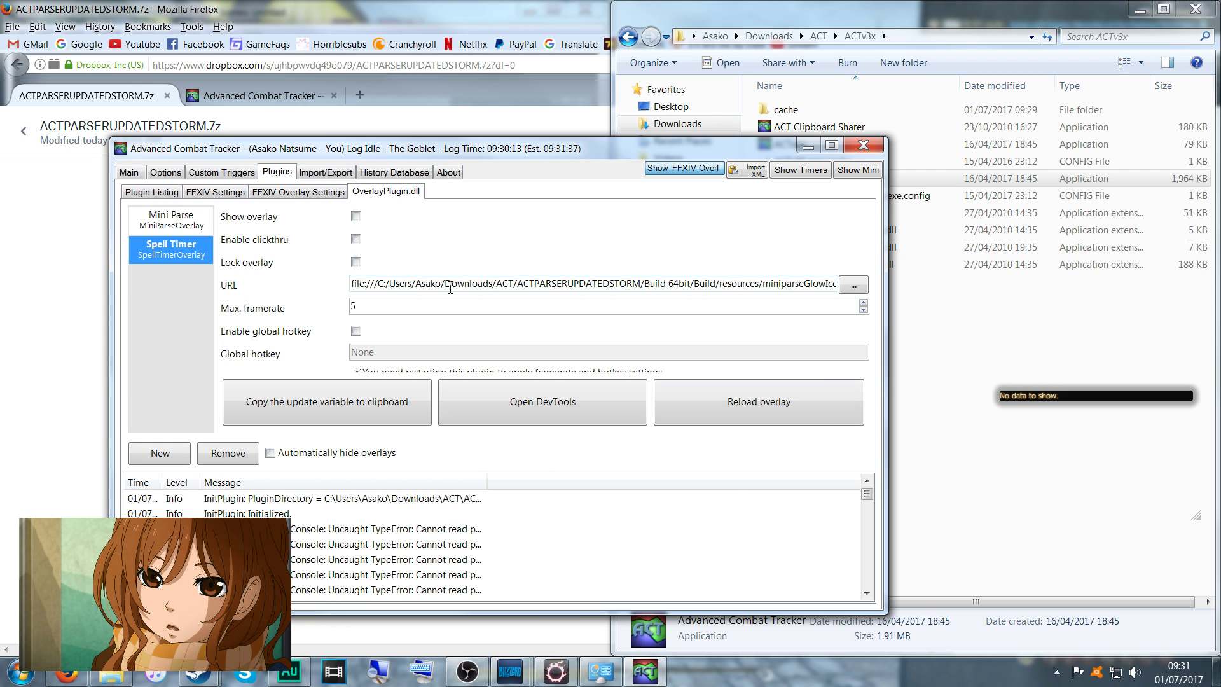
left_click(175, 228)
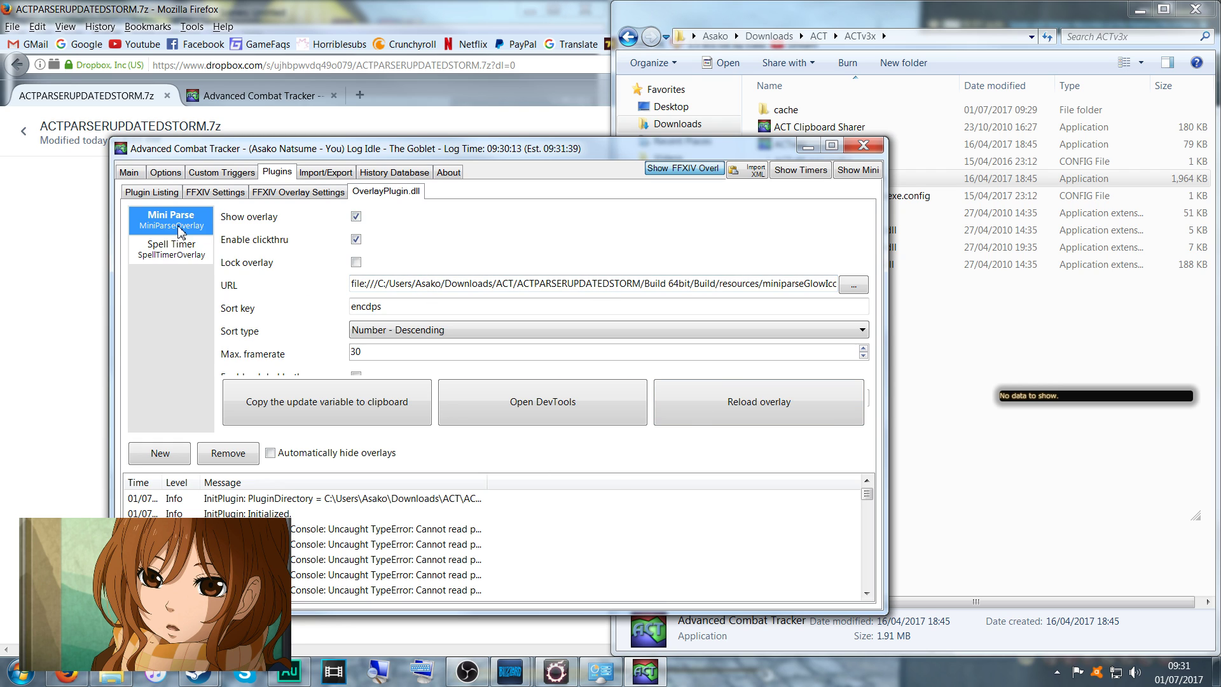
left_click(177, 250)
left_click(177, 228)
left_click(165, 254)
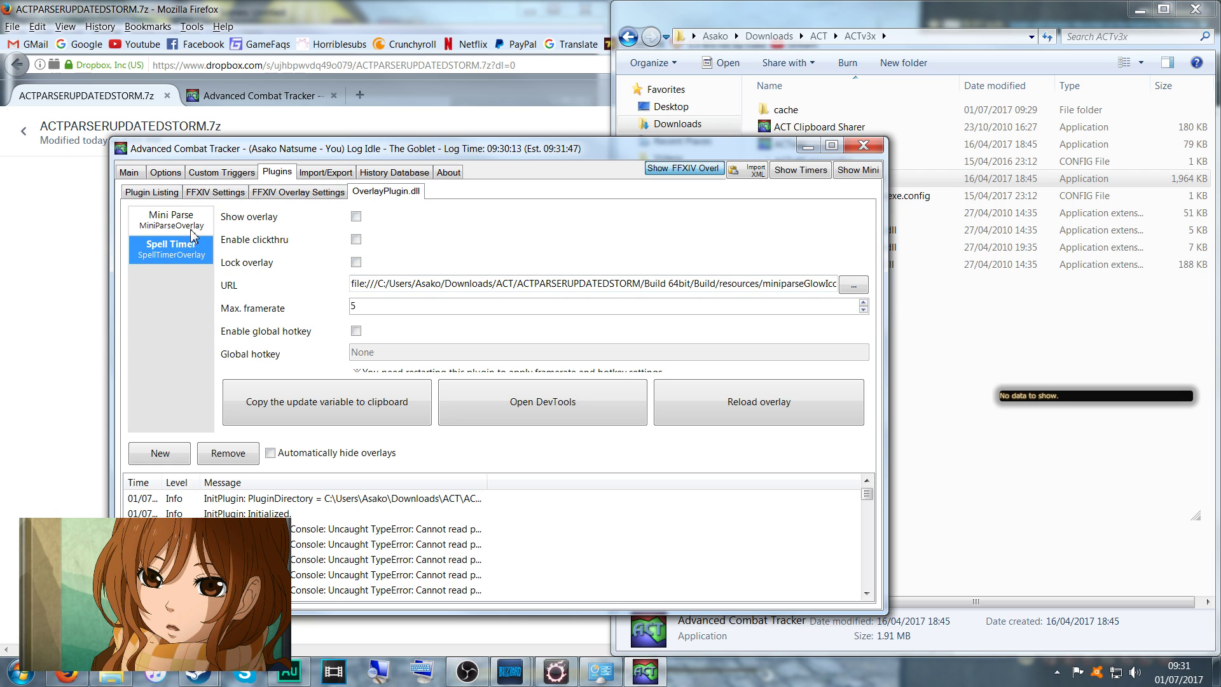
left_click(170, 219)
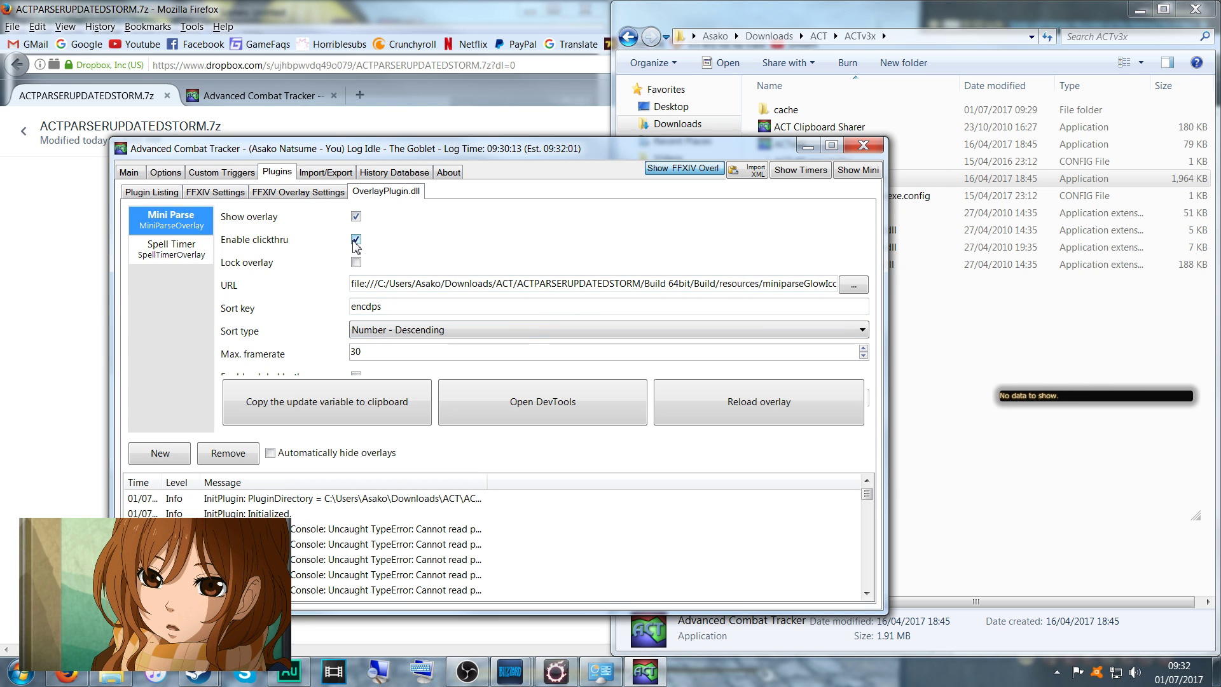
Test clicking through the Mini Parse overlay, disable its clickthru option and reposition the overlay slightly.
left_click(1017, 399)
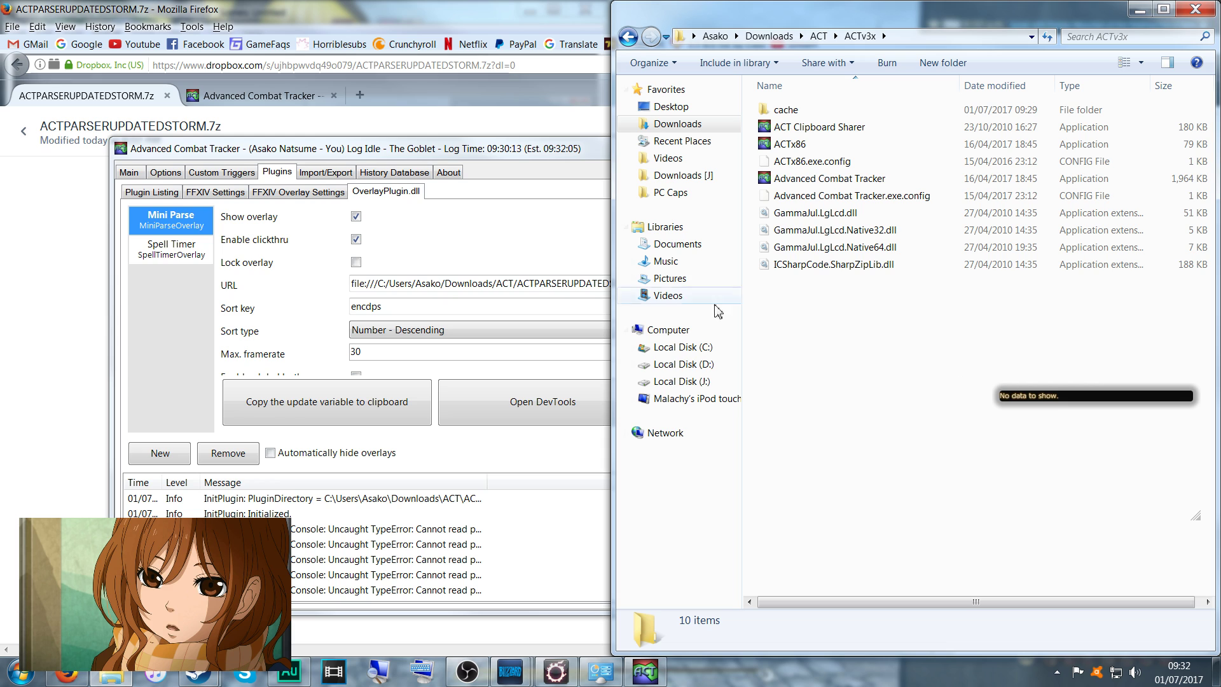
left_click(355, 239)
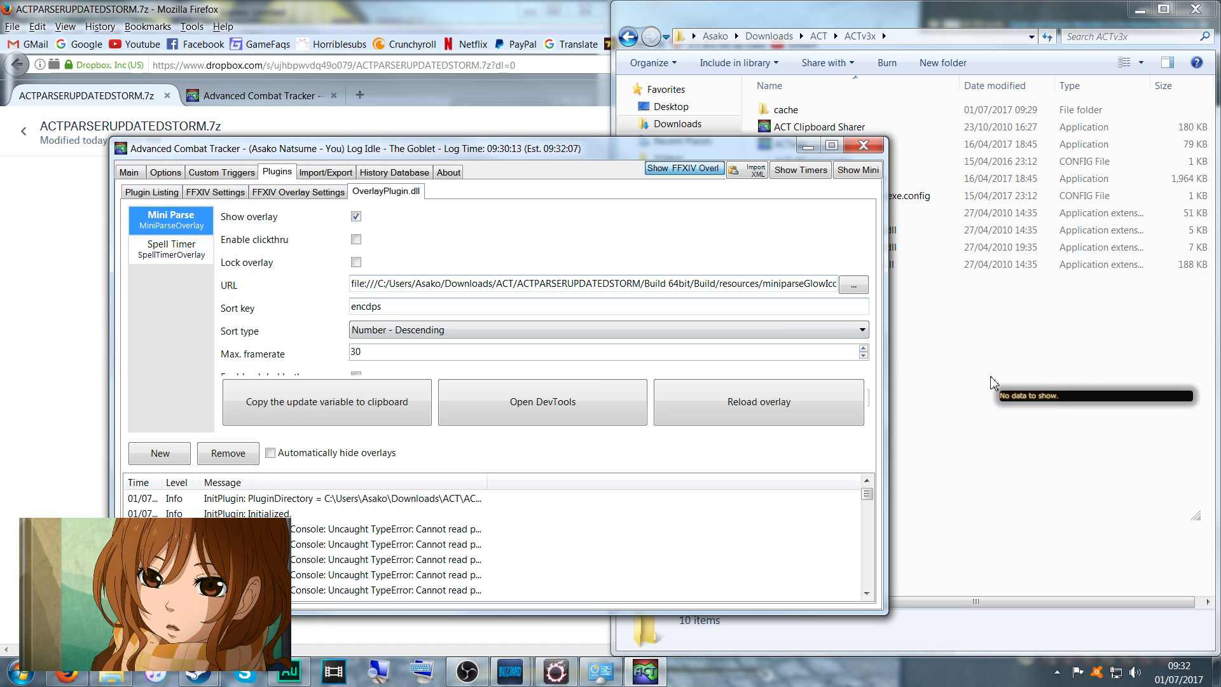
mouse_move(1023, 397)
left_mouse_down()
mouse_move(1003, 374)
mouse_move(1011, 387)
left_mouse_up()
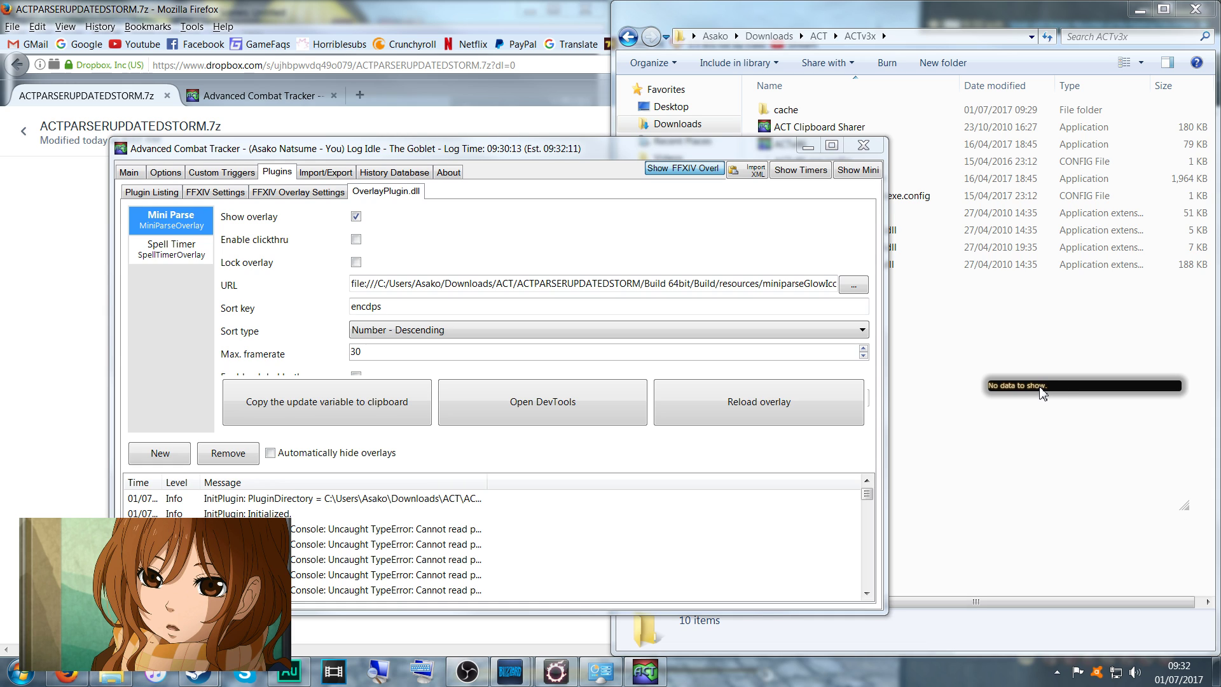
left_click_drag(1043, 397, 1053, 401)
Enable clickthru for the Mini Parse overlay again, test it on the overlay and move the tracker window clear of it.
left_click(476, 253)
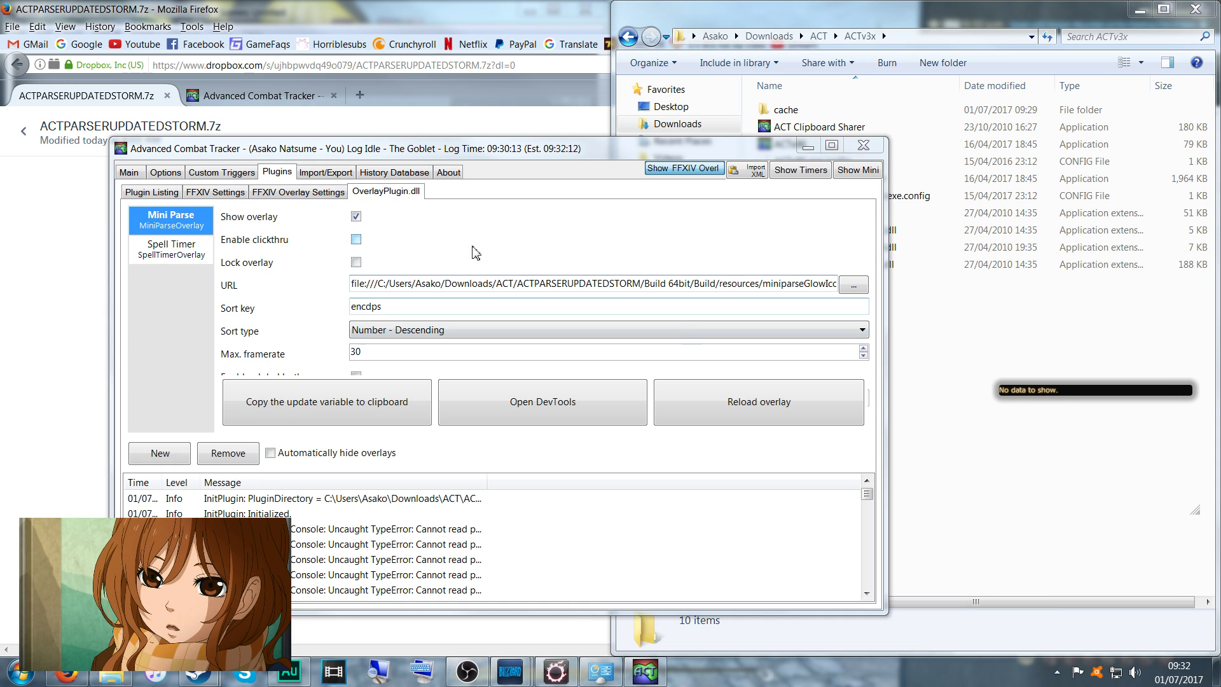
left_click(357, 240)
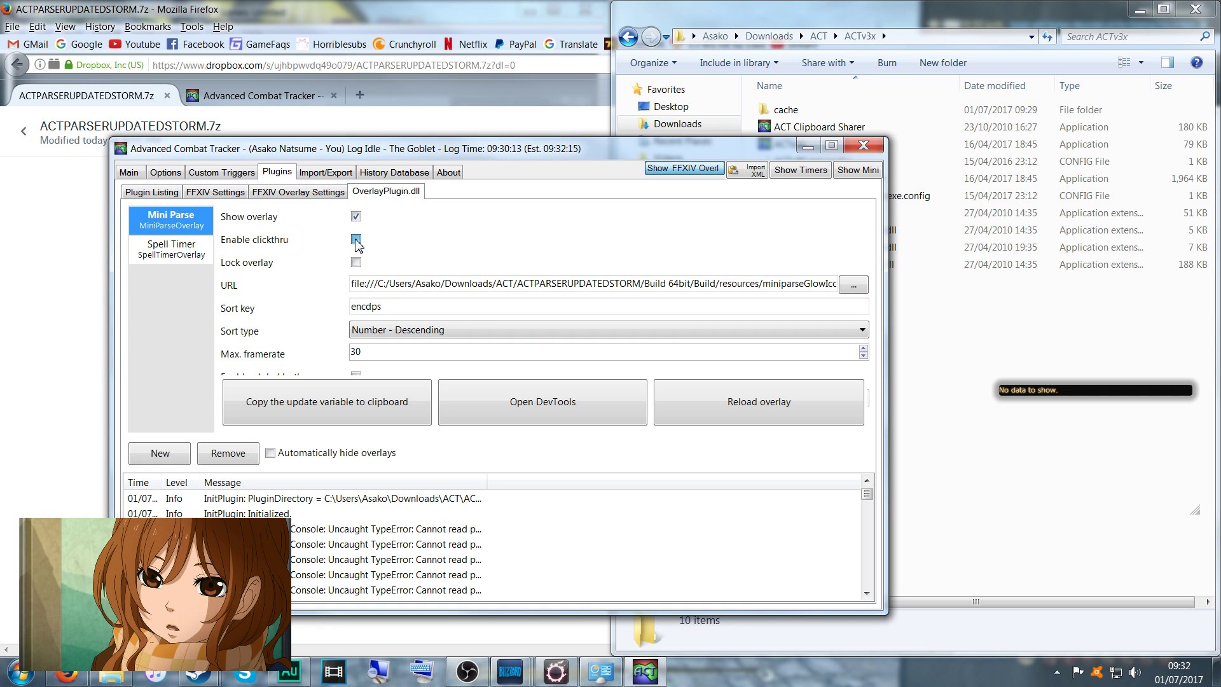
left_click(1017, 395)
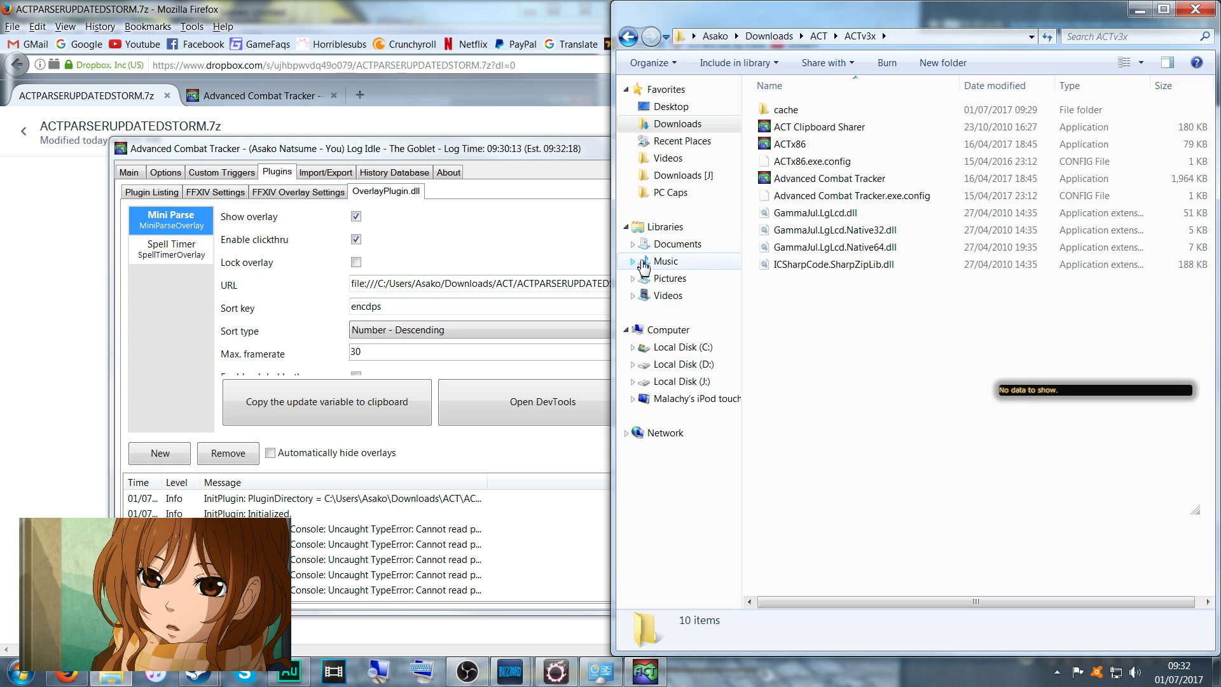
left_click(419, 153)
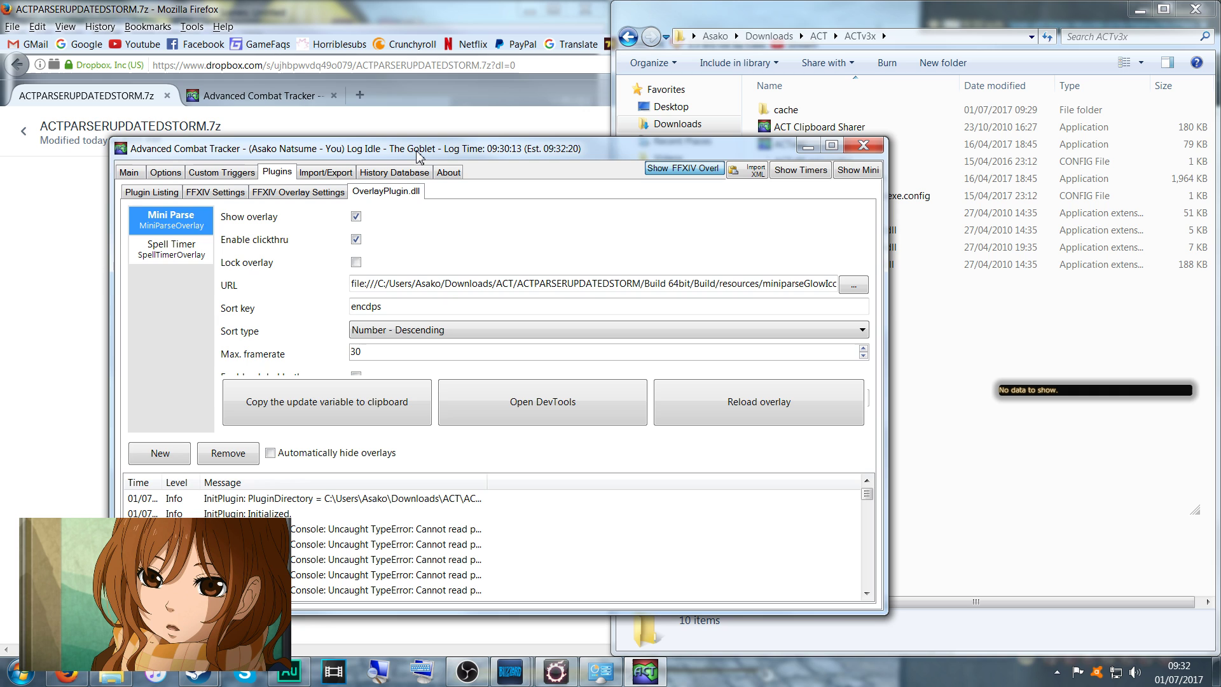
left_click_drag(419, 153, 362, 124)
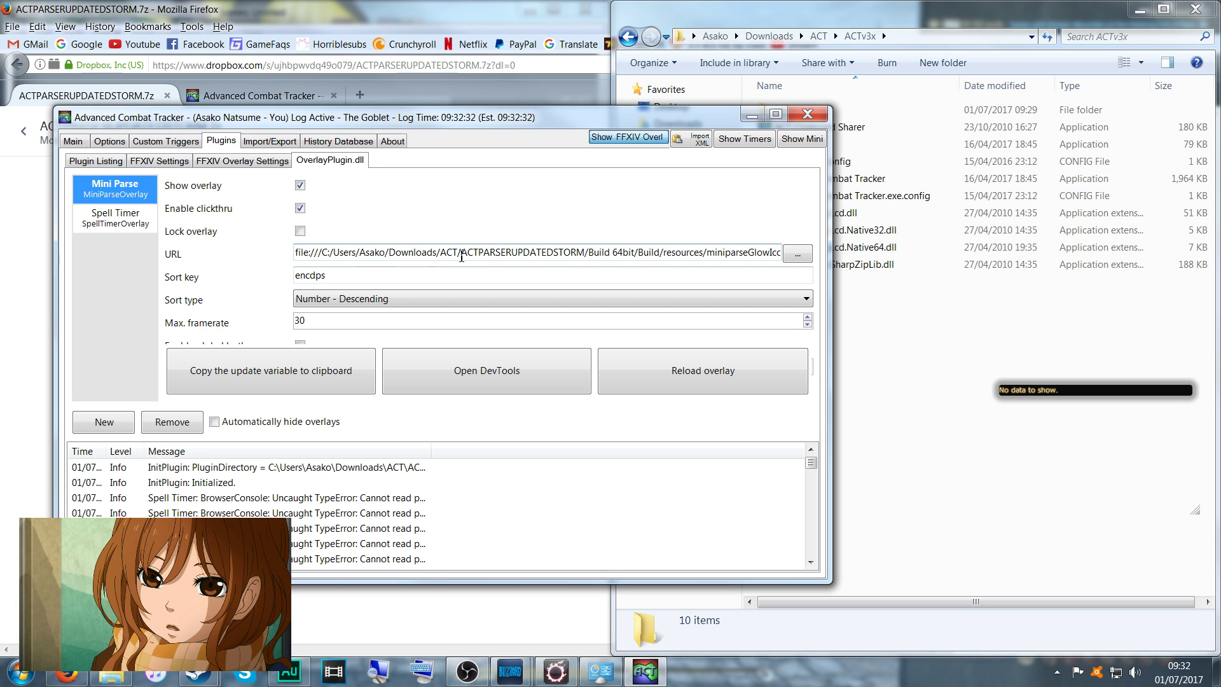
Browse for a new Mini Parse overlay URL file in the resources folder of Build 64bit's Build directory.
left_click(798, 254)
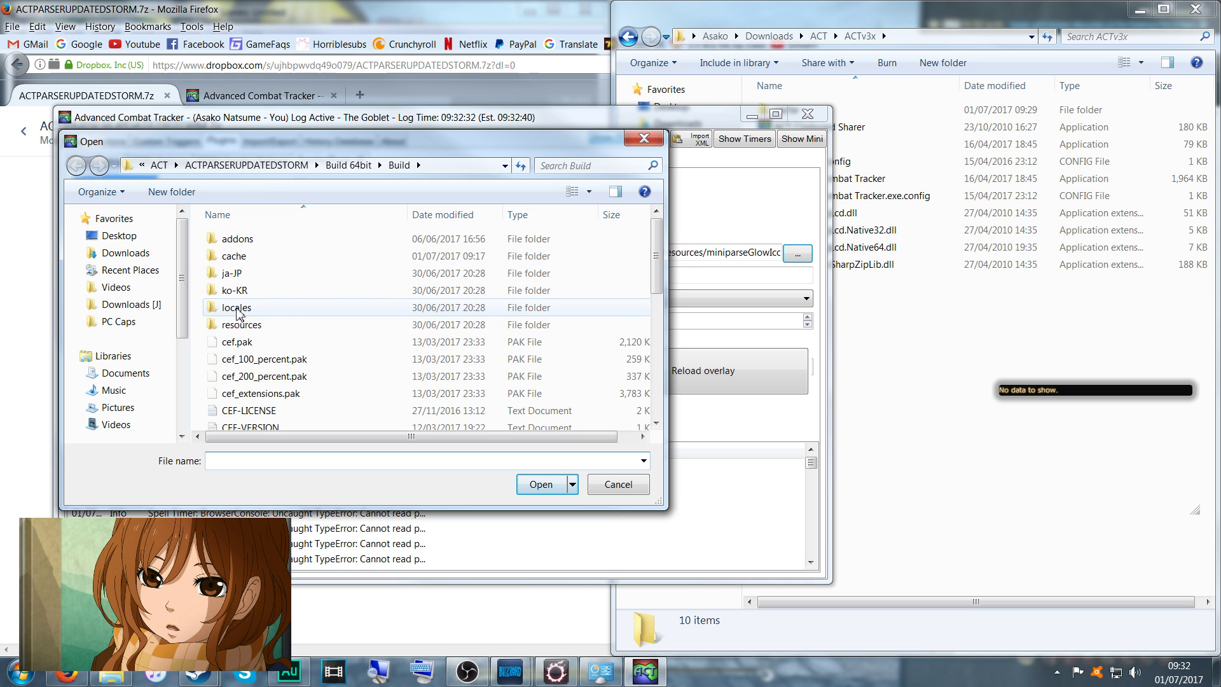
scroll(651, 270, "down", 5)
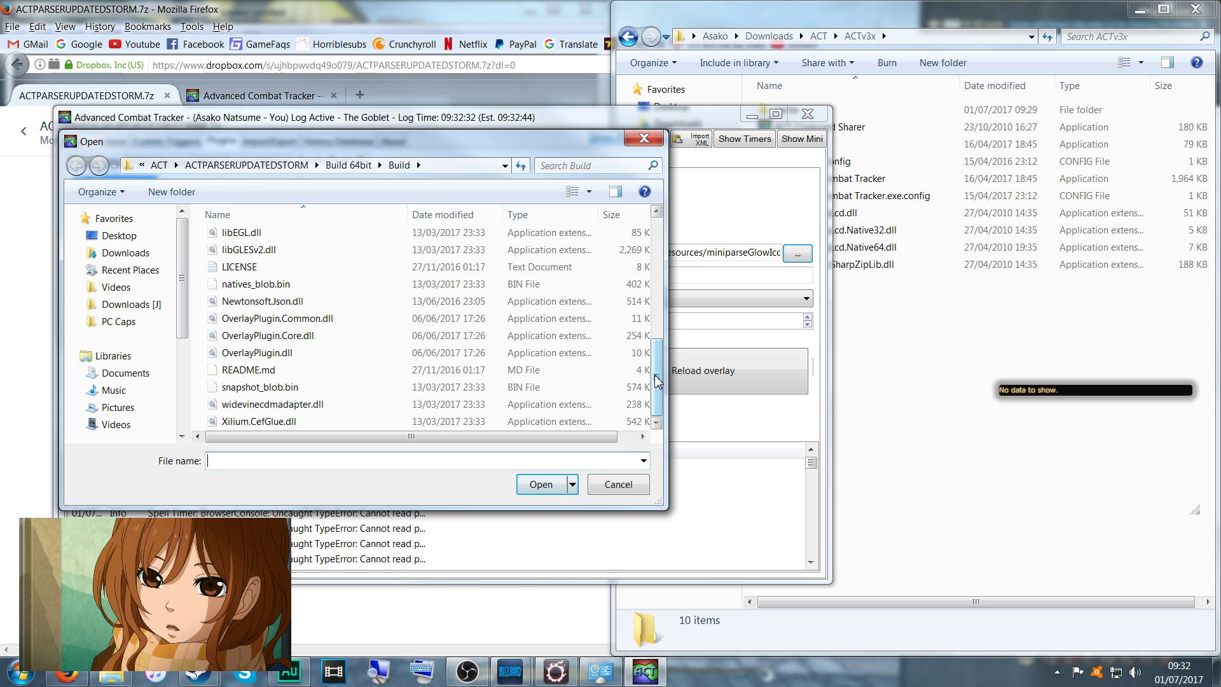
scroll(659, 339, "up", 2)
left_click_drag(659, 338, 663, 254)
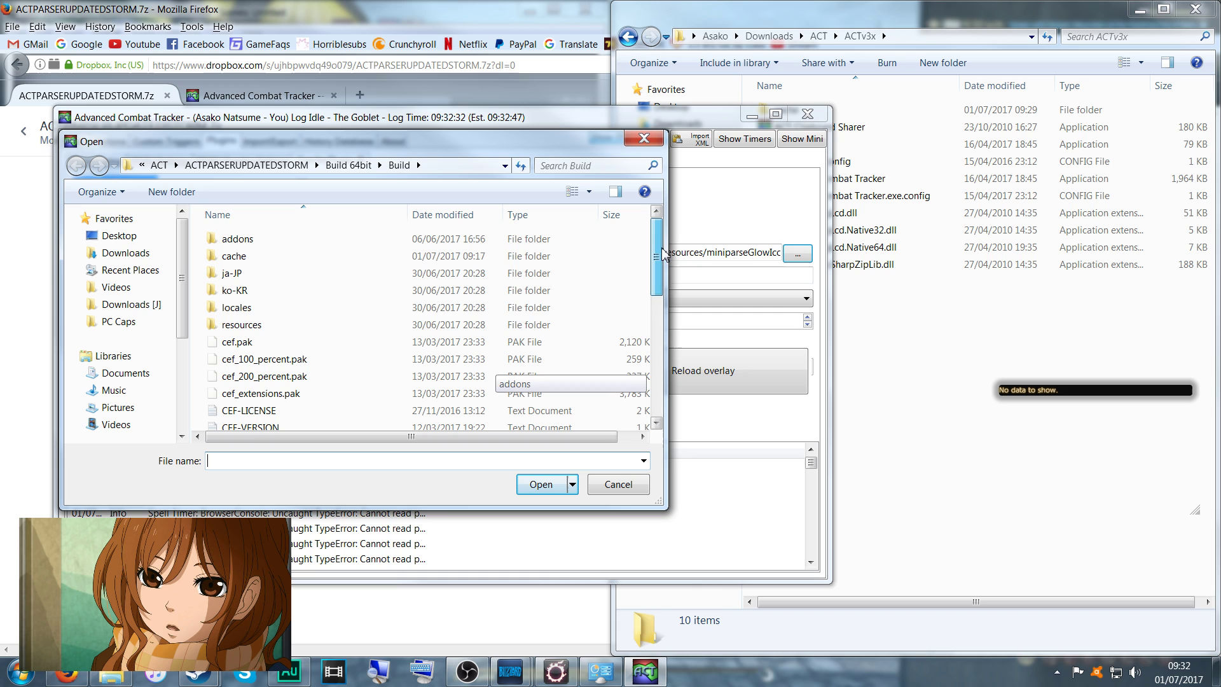
double_click(242, 324)
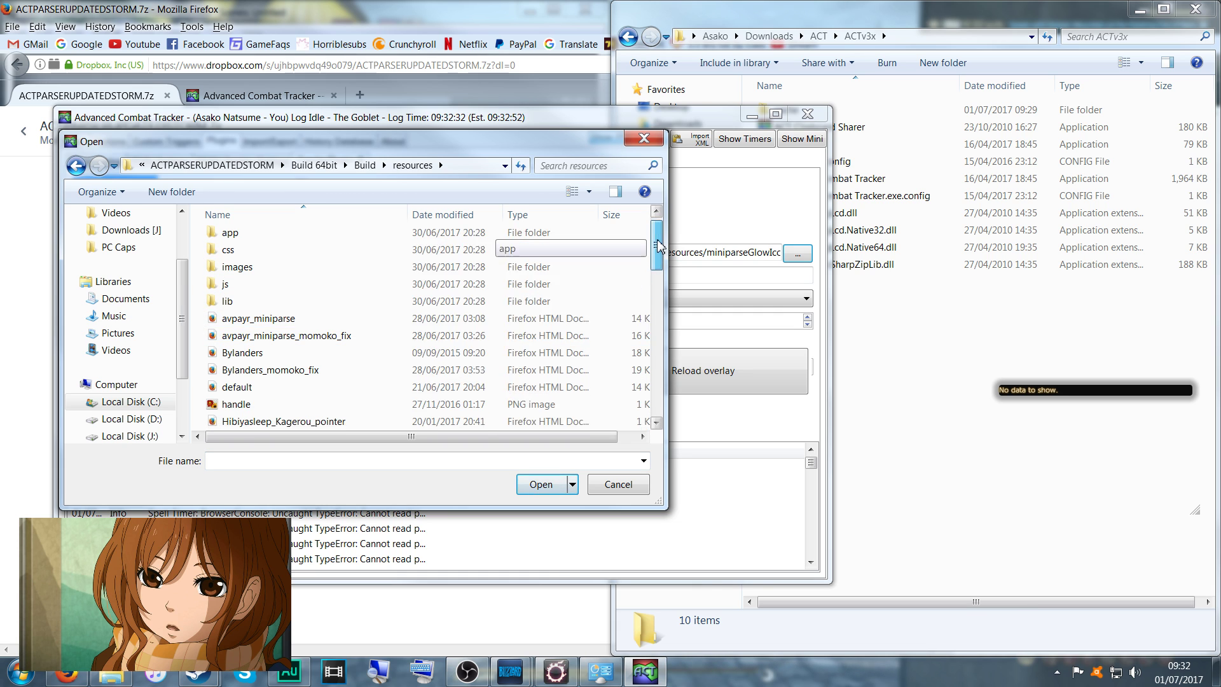
Look through the miniparse skins and load miniparseGlowIconGraph_momoko_fix as the Mini Parse overlay's skin.
left_click_drag(659, 247, 661, 345)
left_click(295, 302)
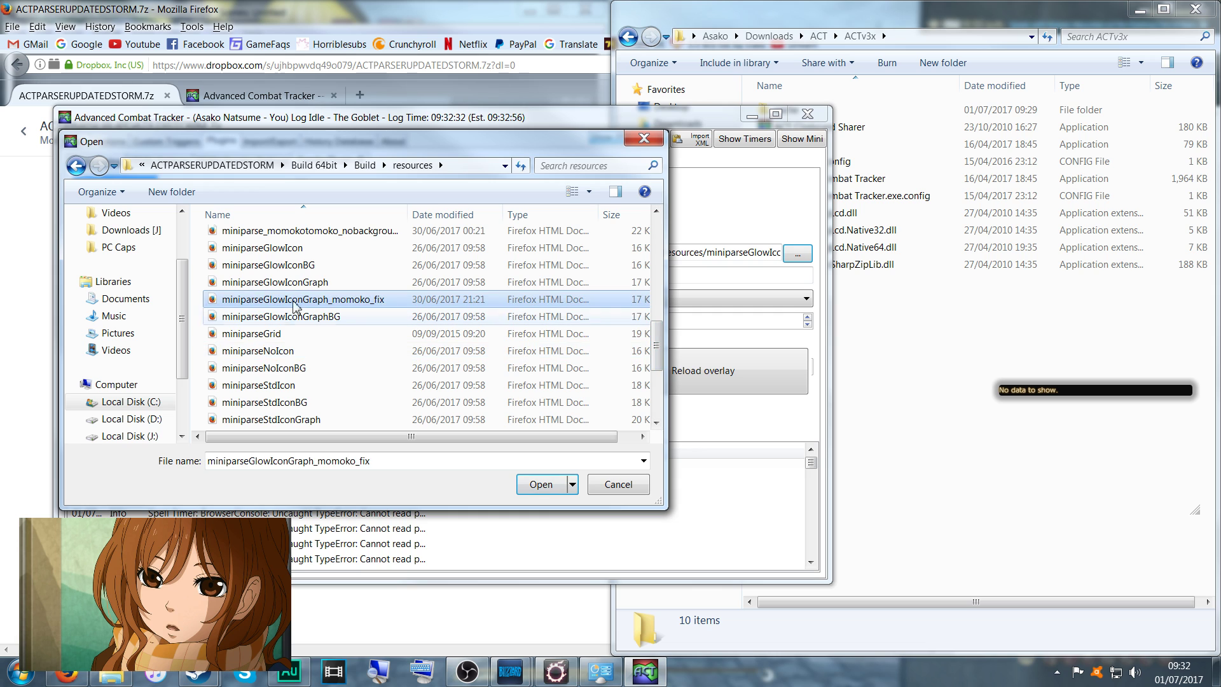
left_click(279, 334)
left_click(280, 385)
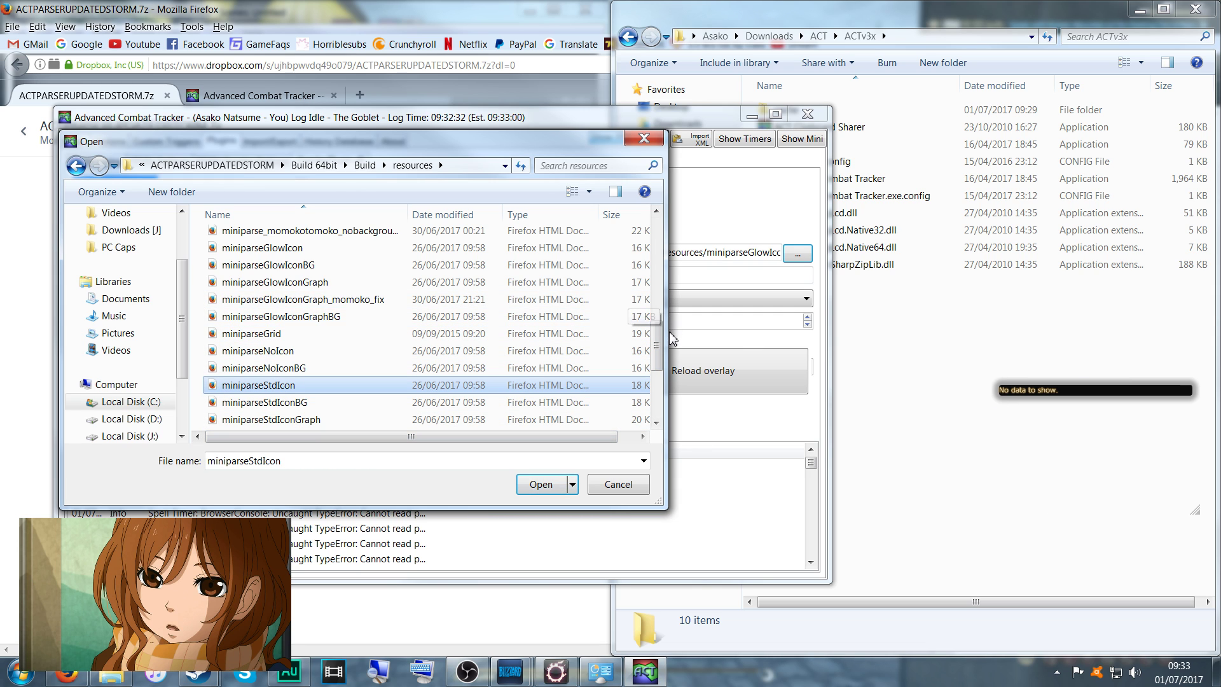
scroll(660, 357, "up", 1)
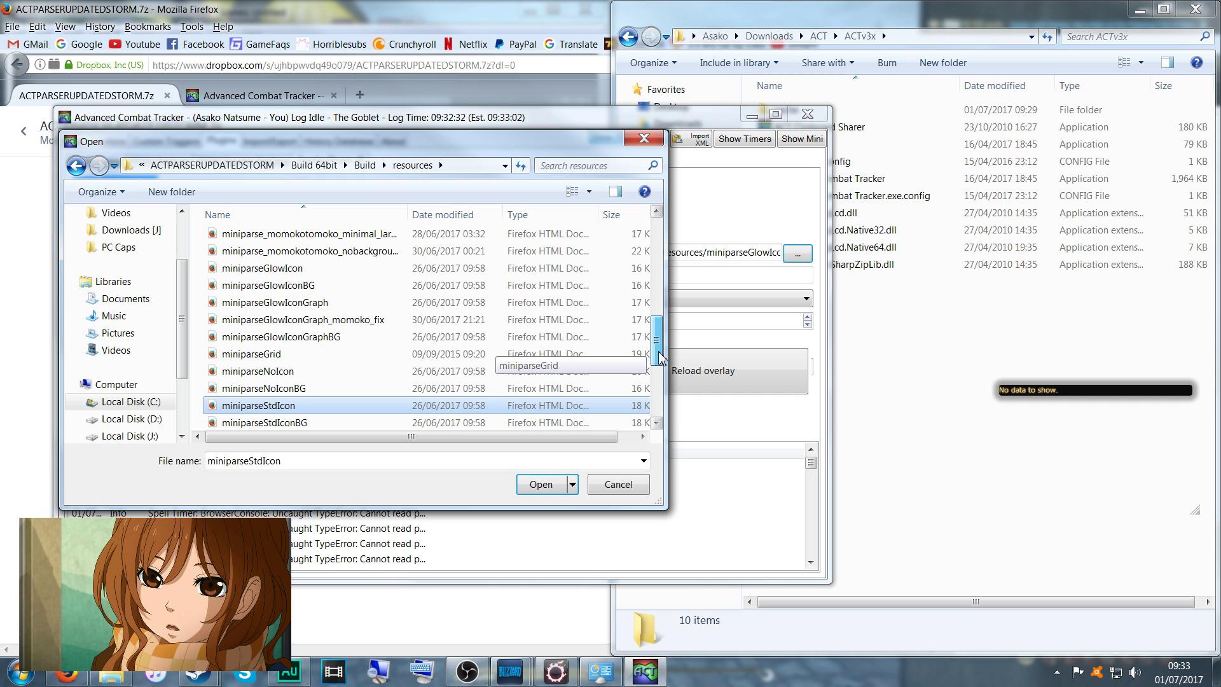
left_click(282, 323)
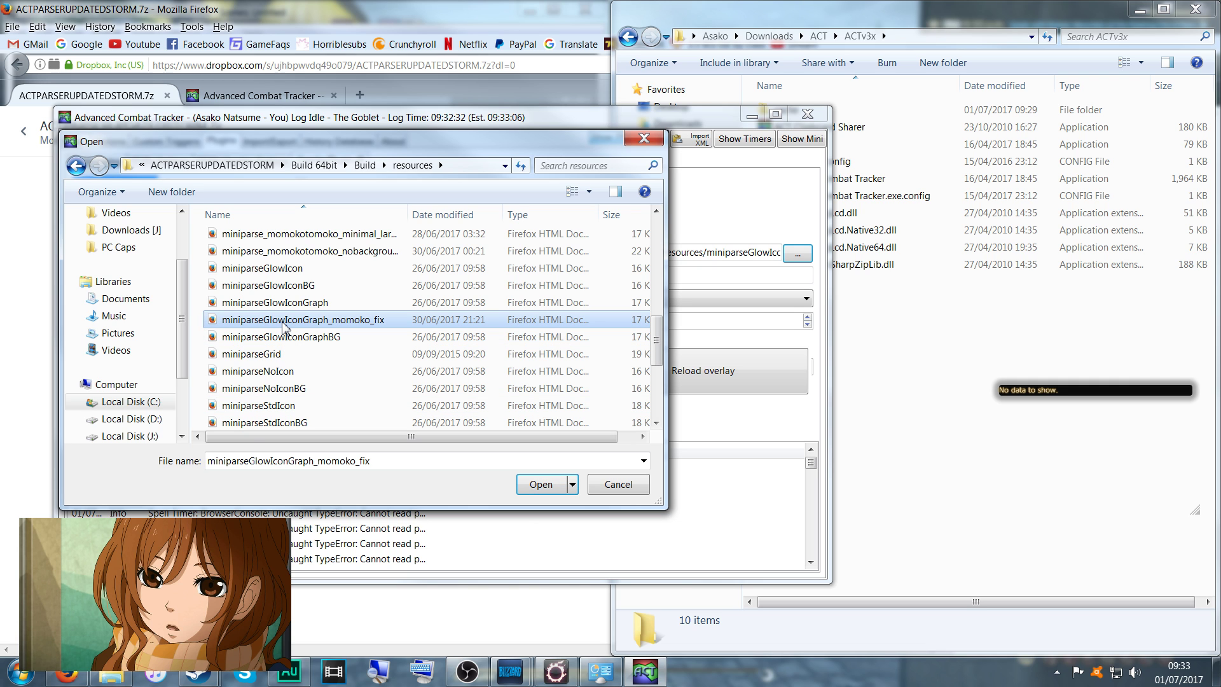
double_click(282, 326)
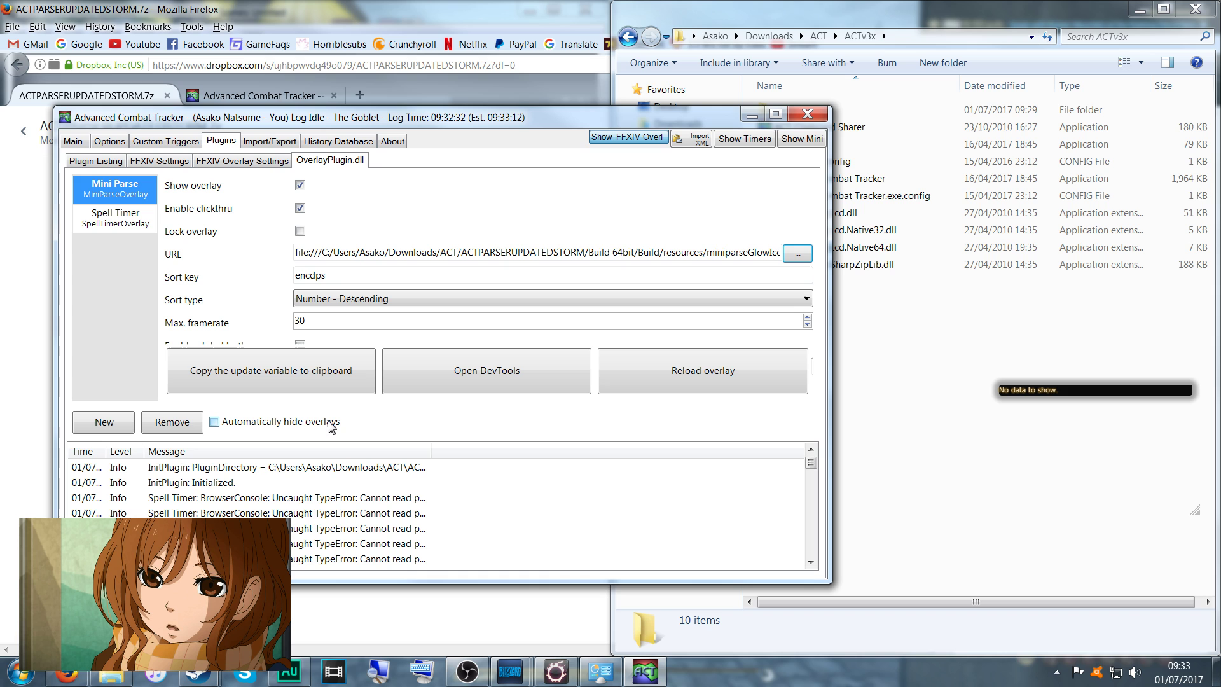
Find the Windows setting for allowing a program through Windows Firewall and open its allowed programs list.
left_click(15, 675)
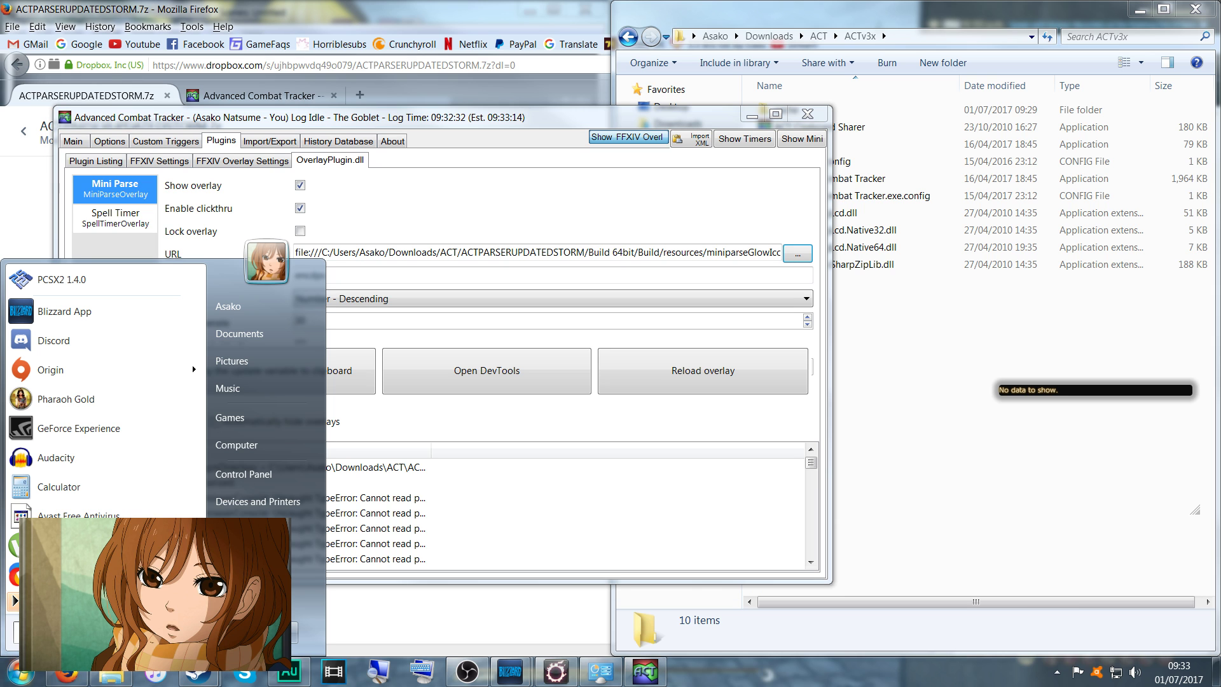
mouse_move(192, 365)
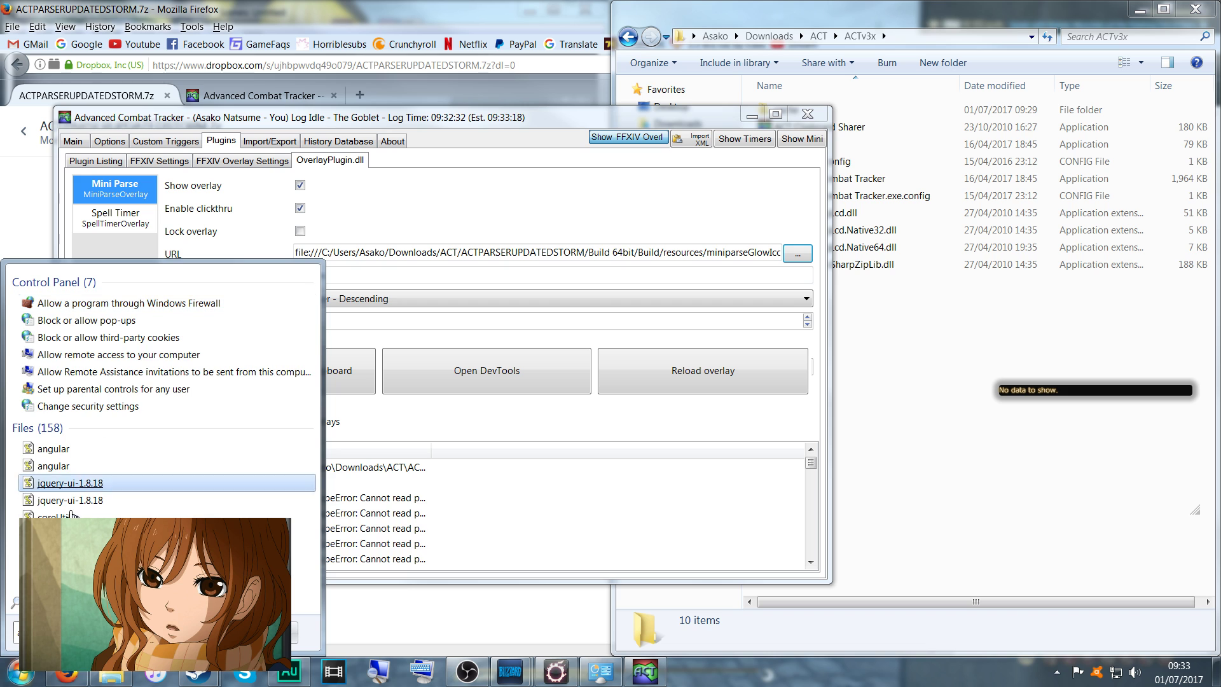
left_click(86, 309)
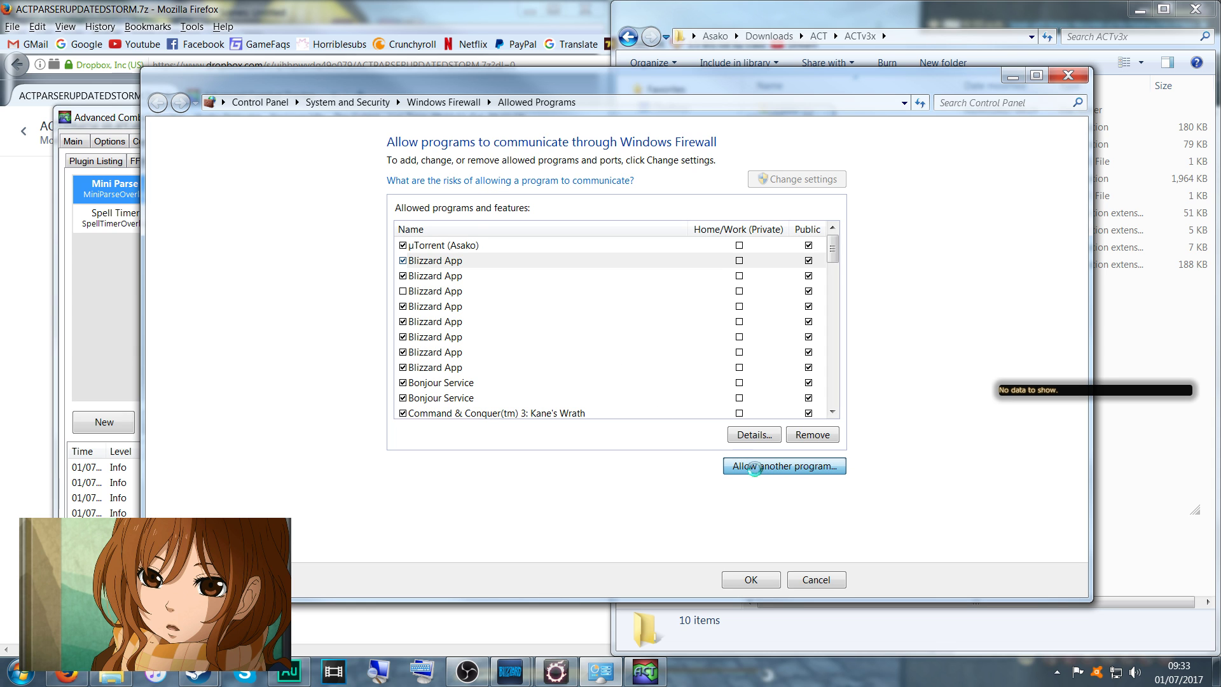
Add the Advanced Combat Tracker application from the ACTv3x folder to the firewall's allowed programs and save the list.
left_click(723, 418)
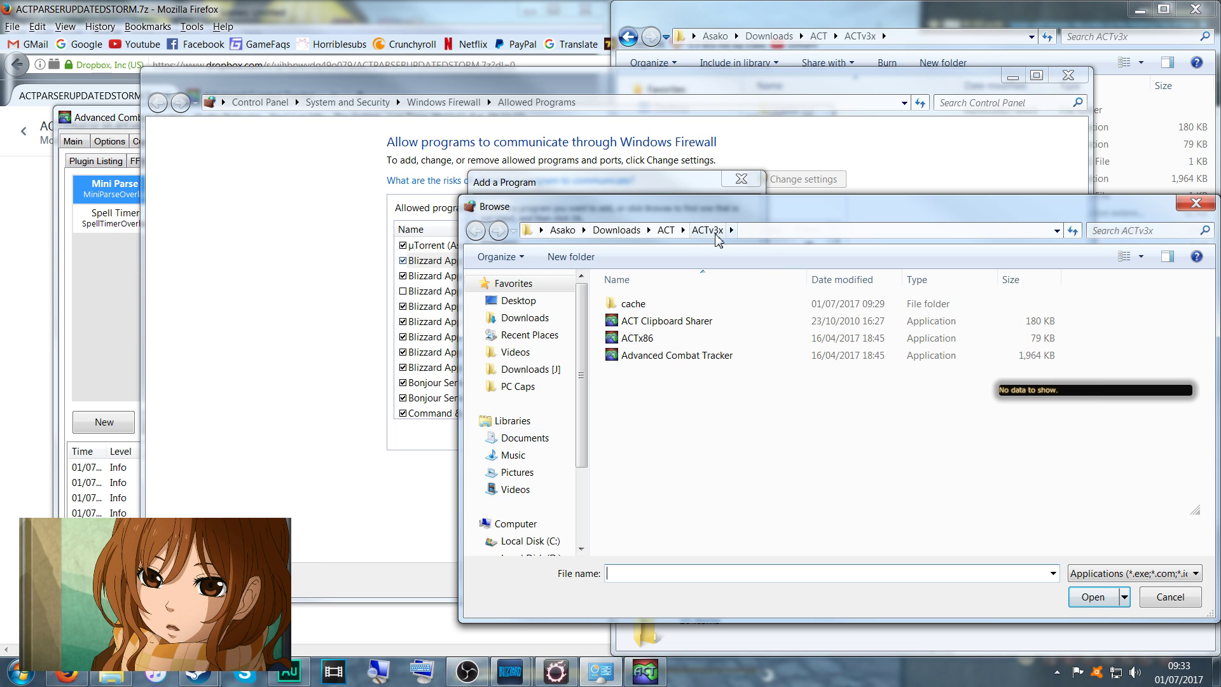
left_click(666, 230)
double_click(637, 323)
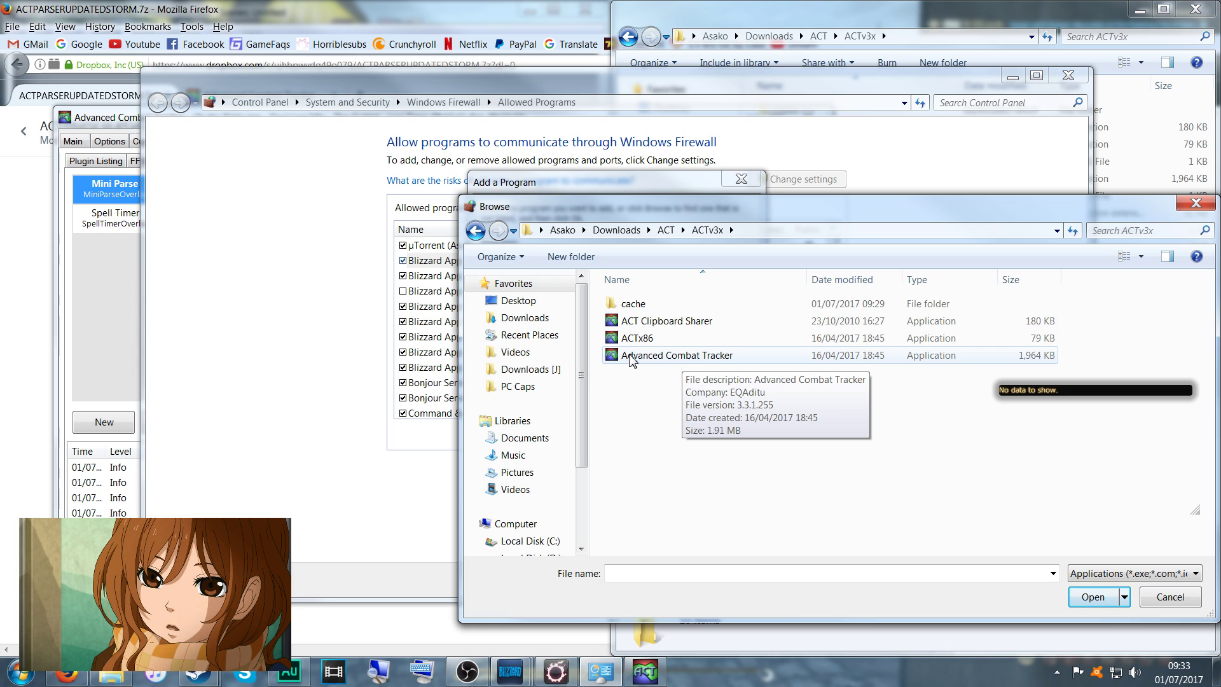
left_click(690, 360)
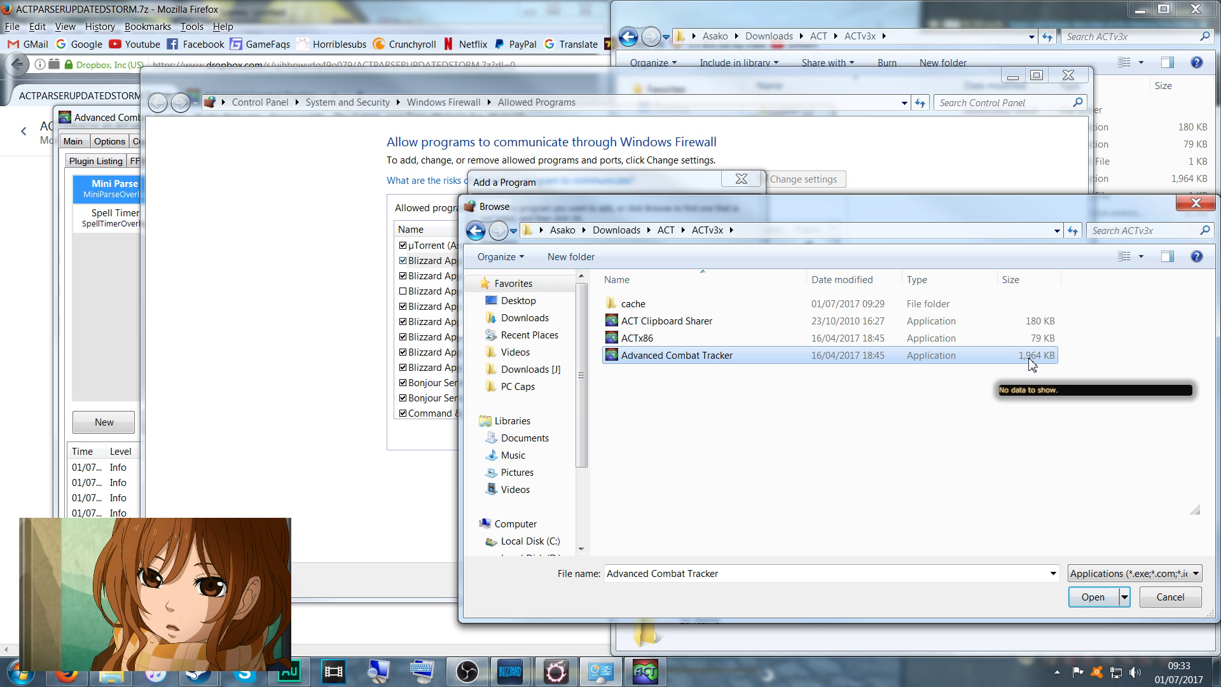
left_click(1091, 597)
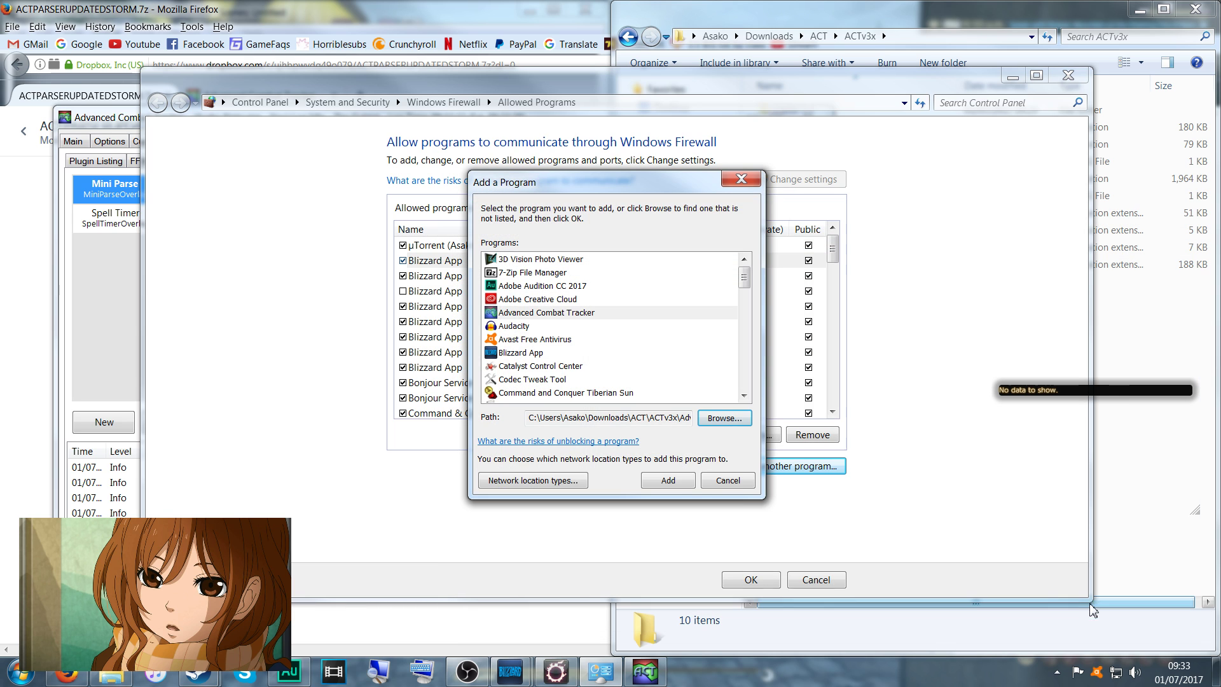
left_click(677, 483)
left_click(765, 578)
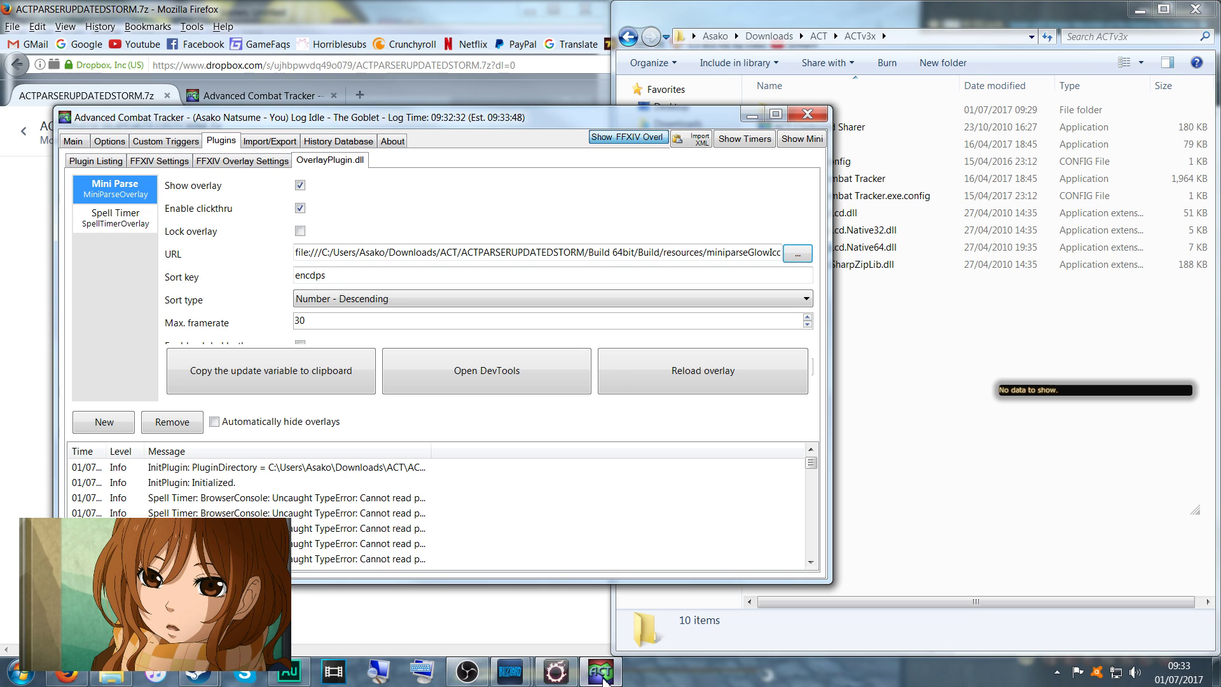
Switch to Final Fantasy XIV, run the character into the garden and target the level 50 Striking Dummy.
left_click(555, 671)
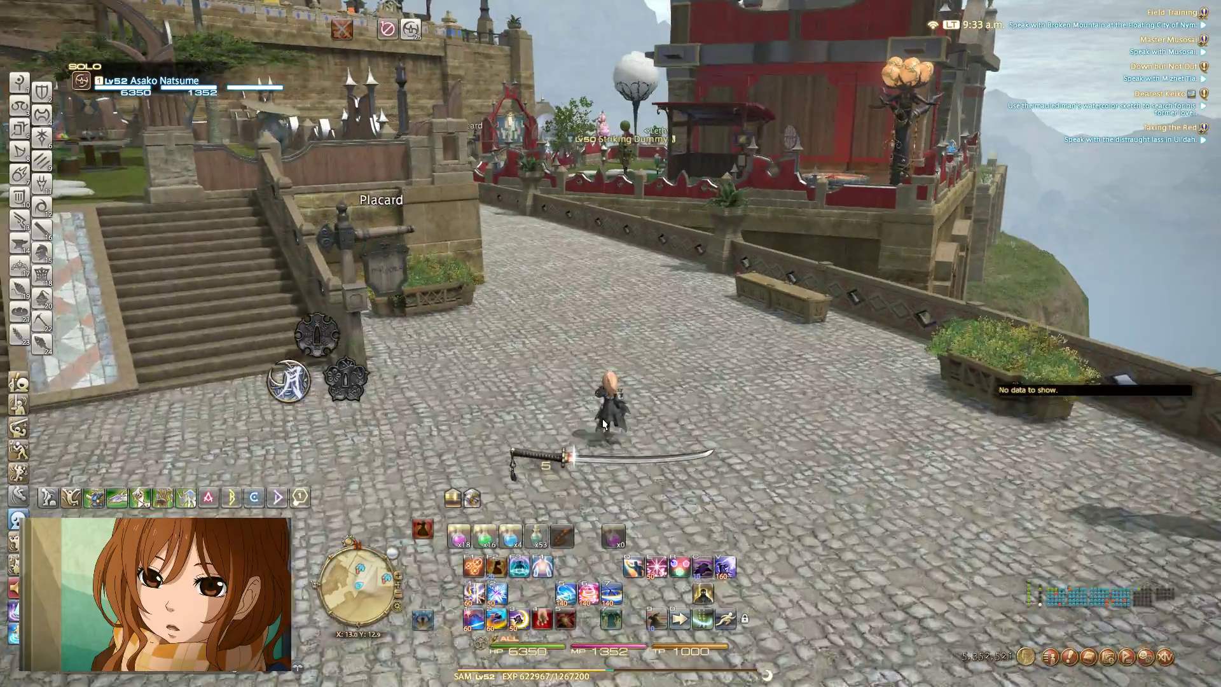
left_click(726, 619)
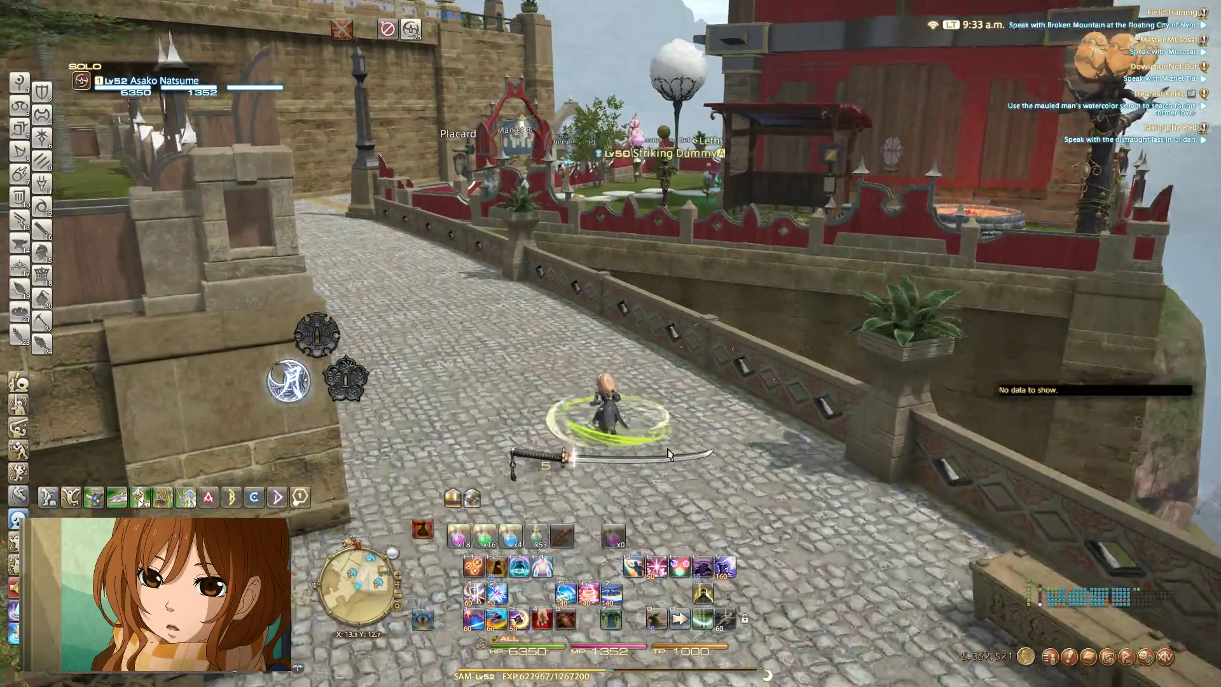
mouse_move(669, 454)
left_mouse_down()
mouse_move(496, 480)
mouse_move(662, 477)
left_mouse_up()
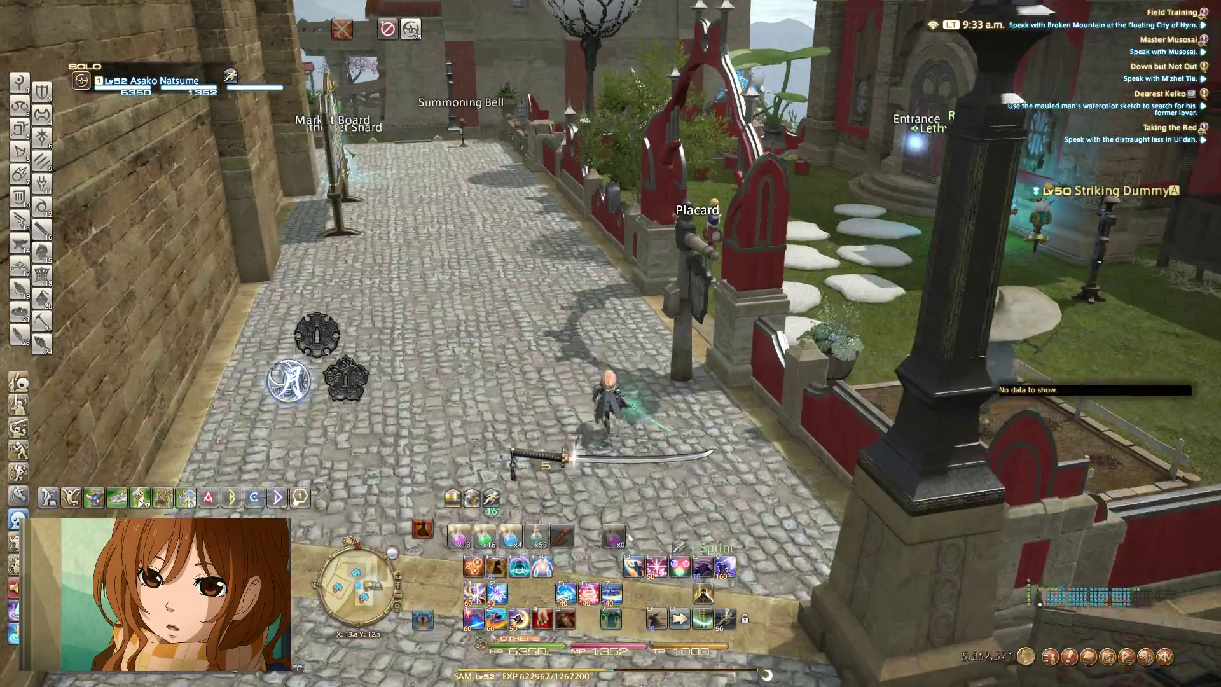
key("Left")
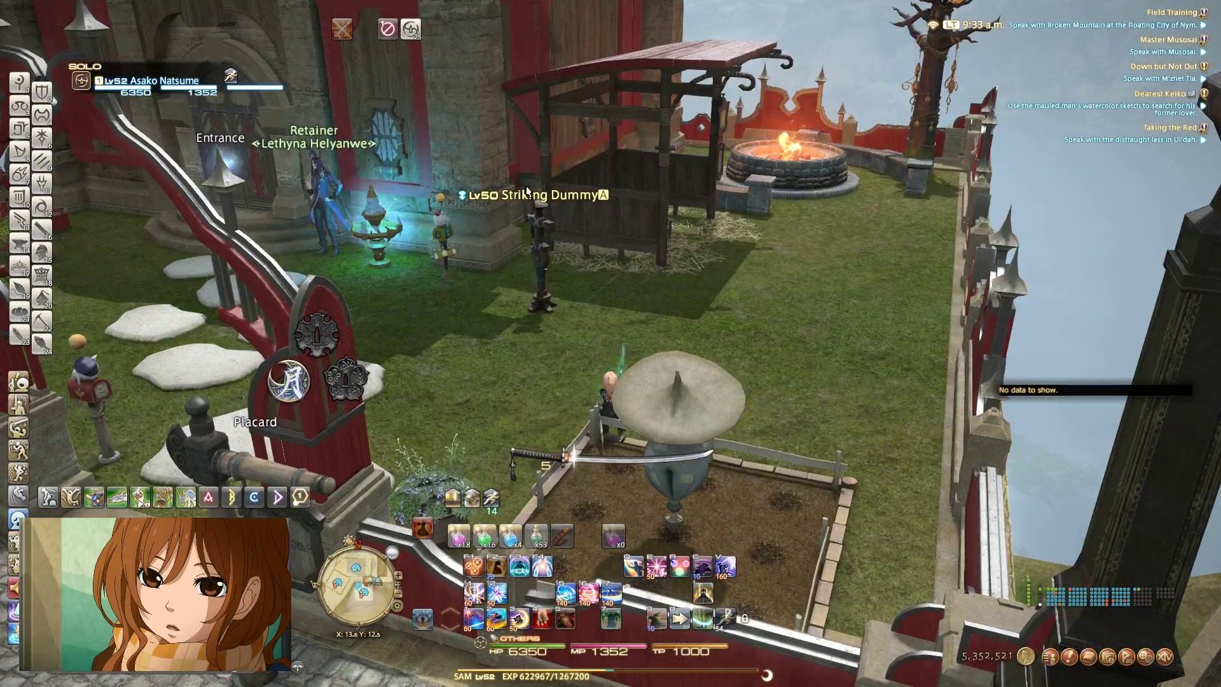
key("w")
left_click(619, 255)
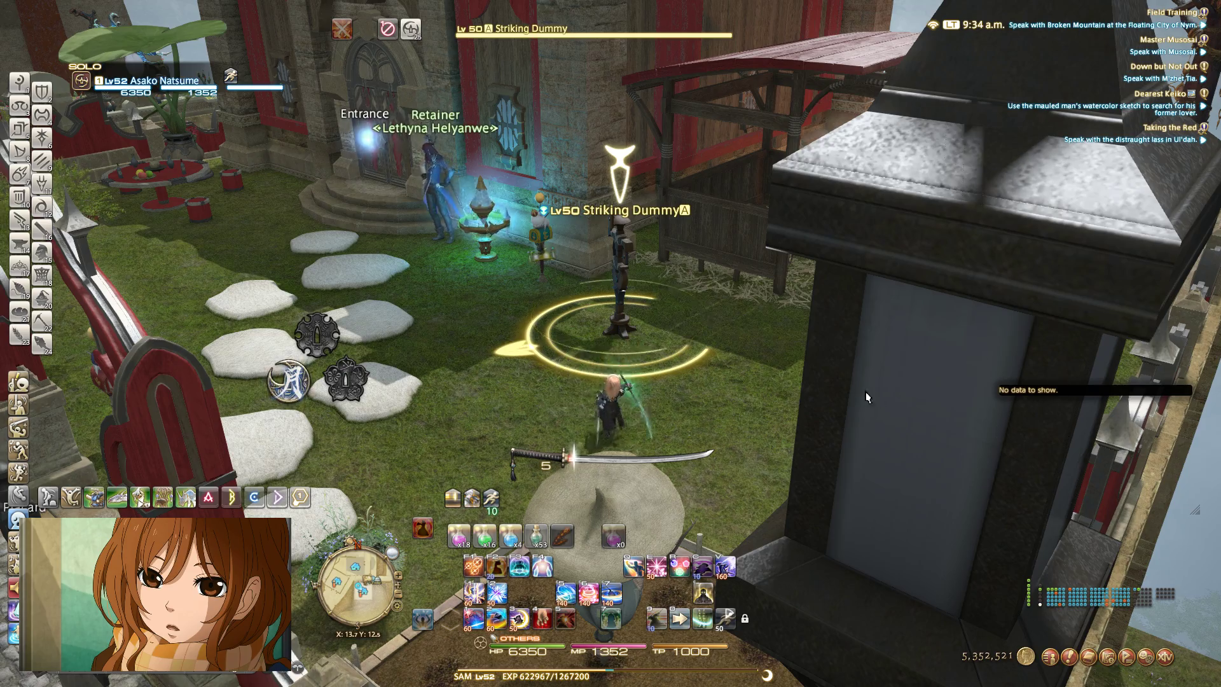
Attack the Striking Dummy with two Hakaze, Jinpu and Gekko combos to test the Mini Parse overlay.
left_click_drag(865, 392, 852, 391)
key("1")
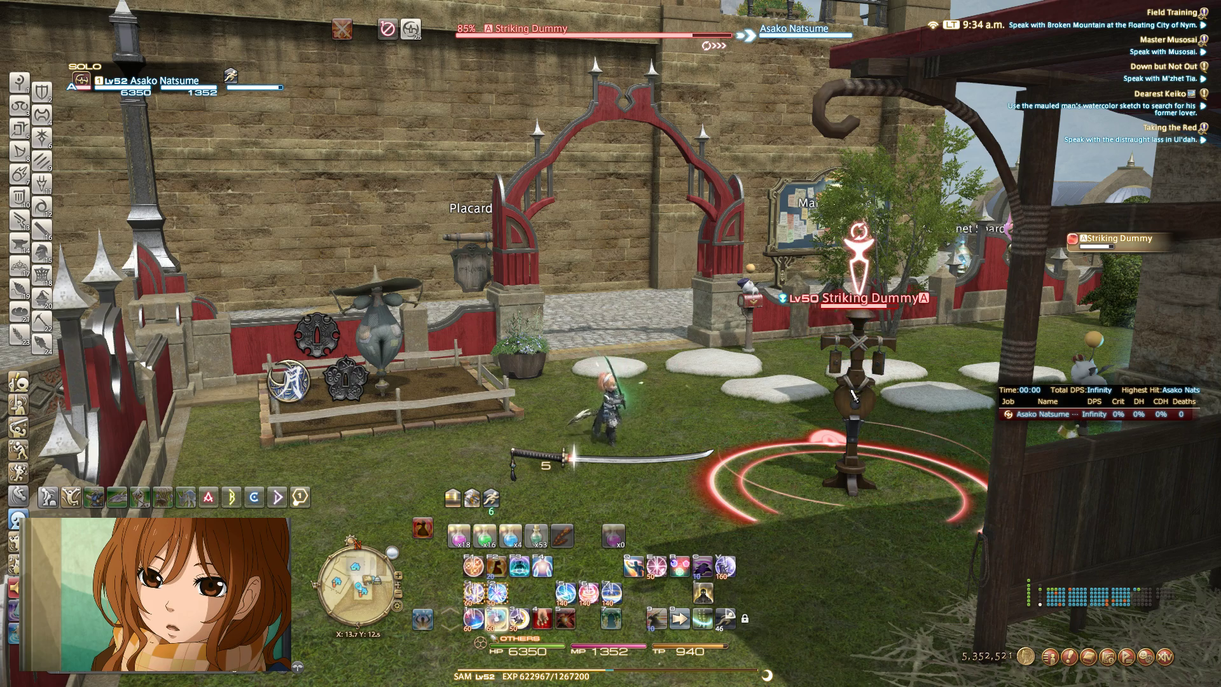
key("2")
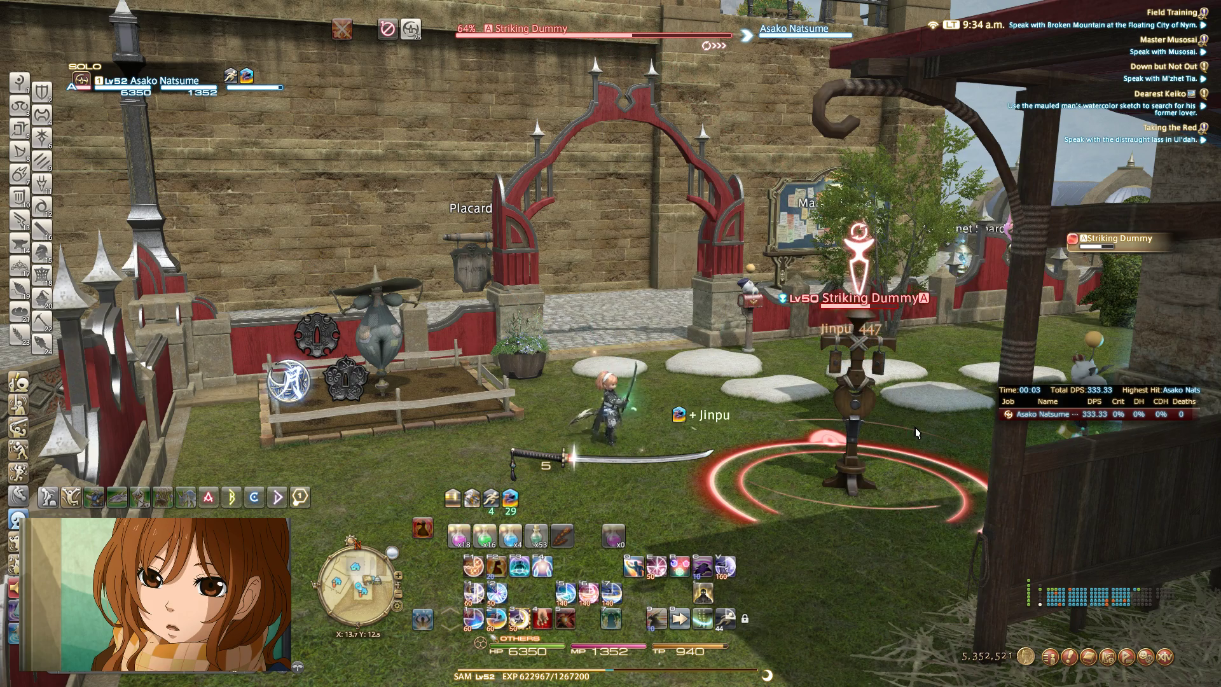
key("3")
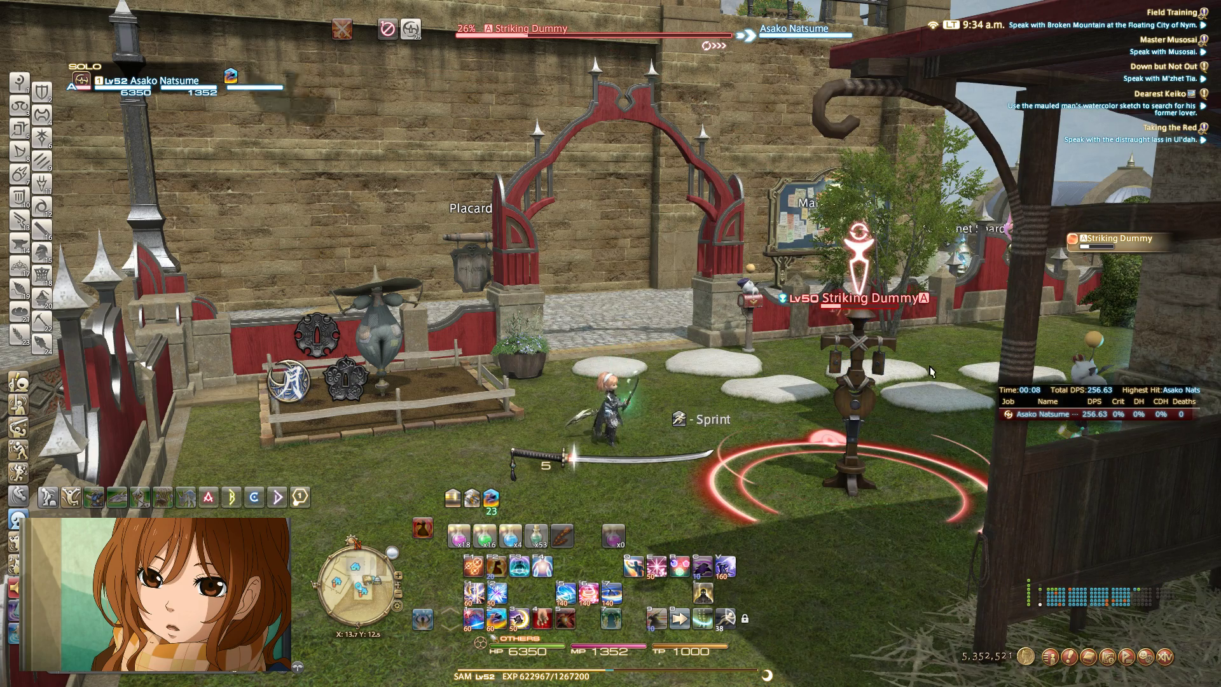
key("1")
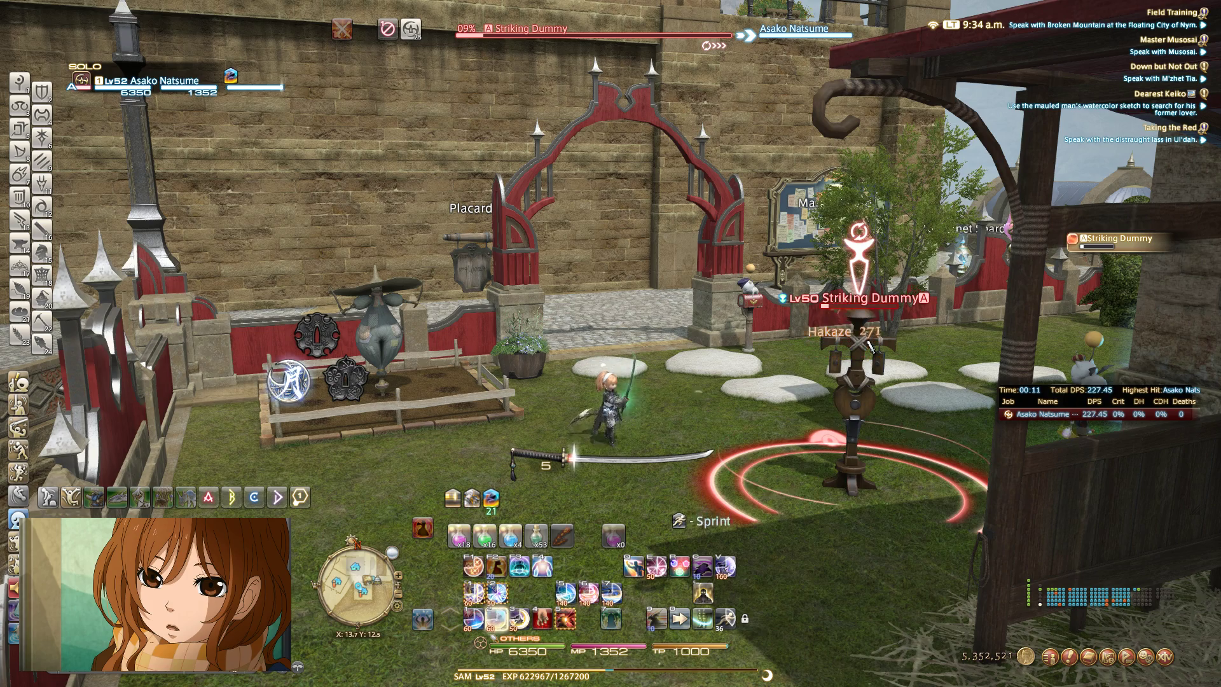
key("2")
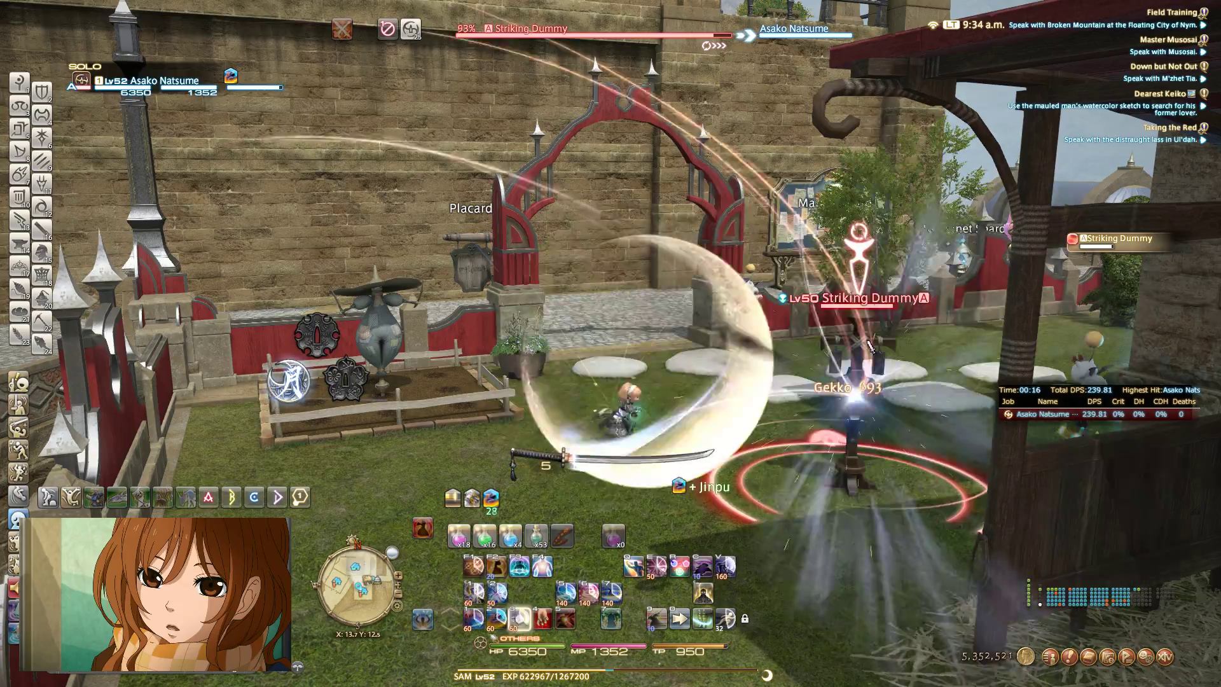
key("3")
Run the character out of the garden and away from the Striking Dummy to leave combat.
key("w")
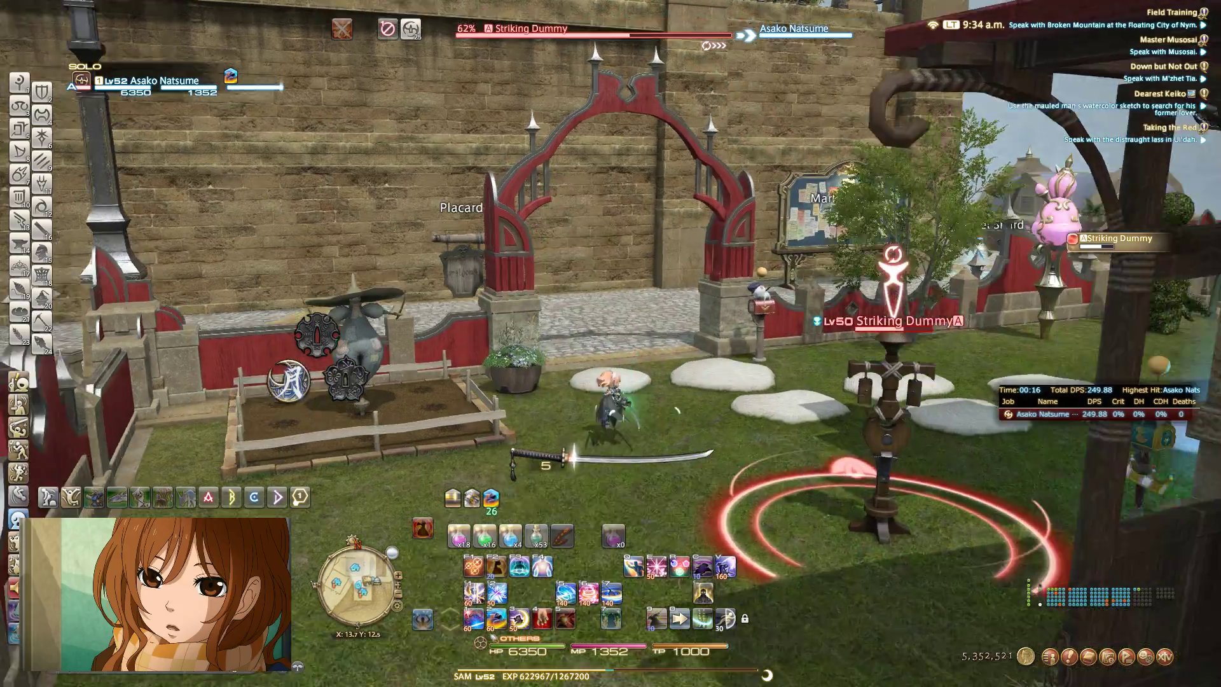
key("w")
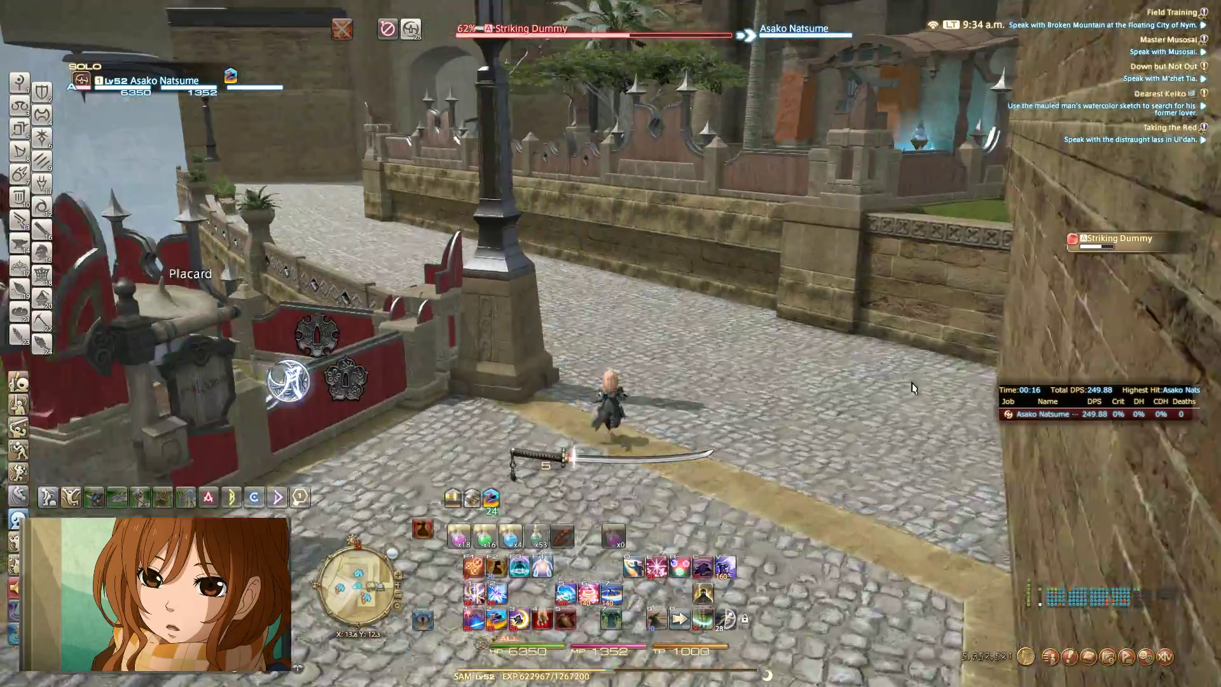
key("w")
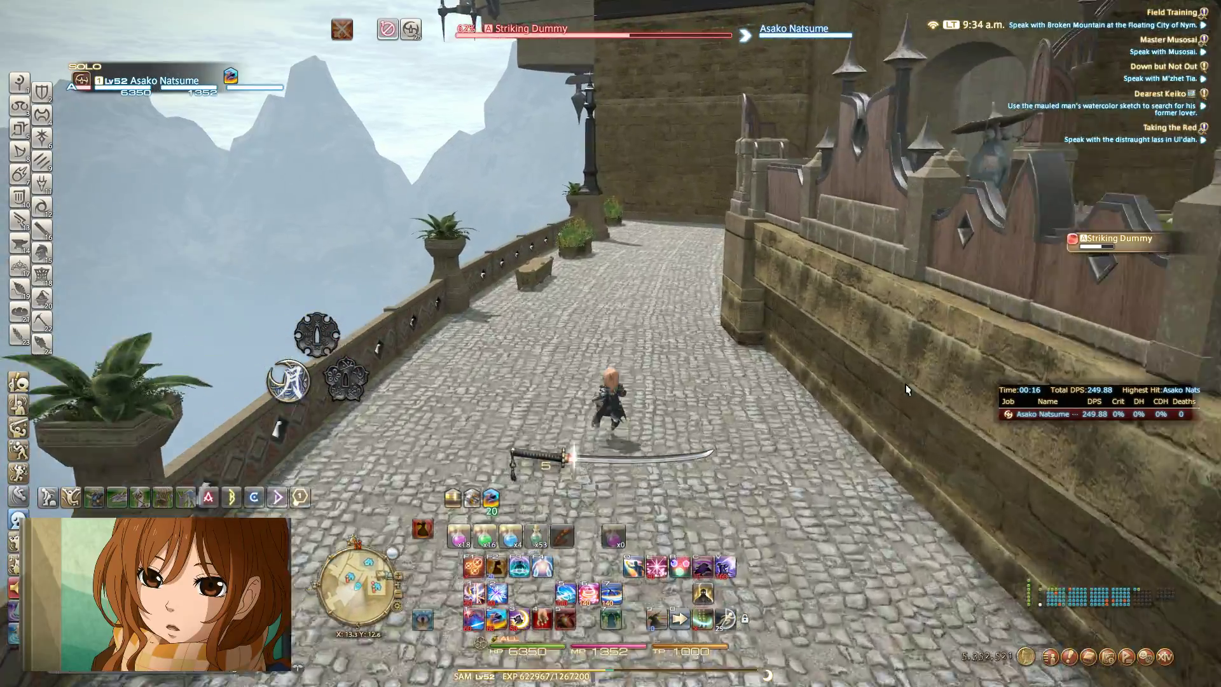
left_click_drag(905, 384, 1030, 385)
key("w")
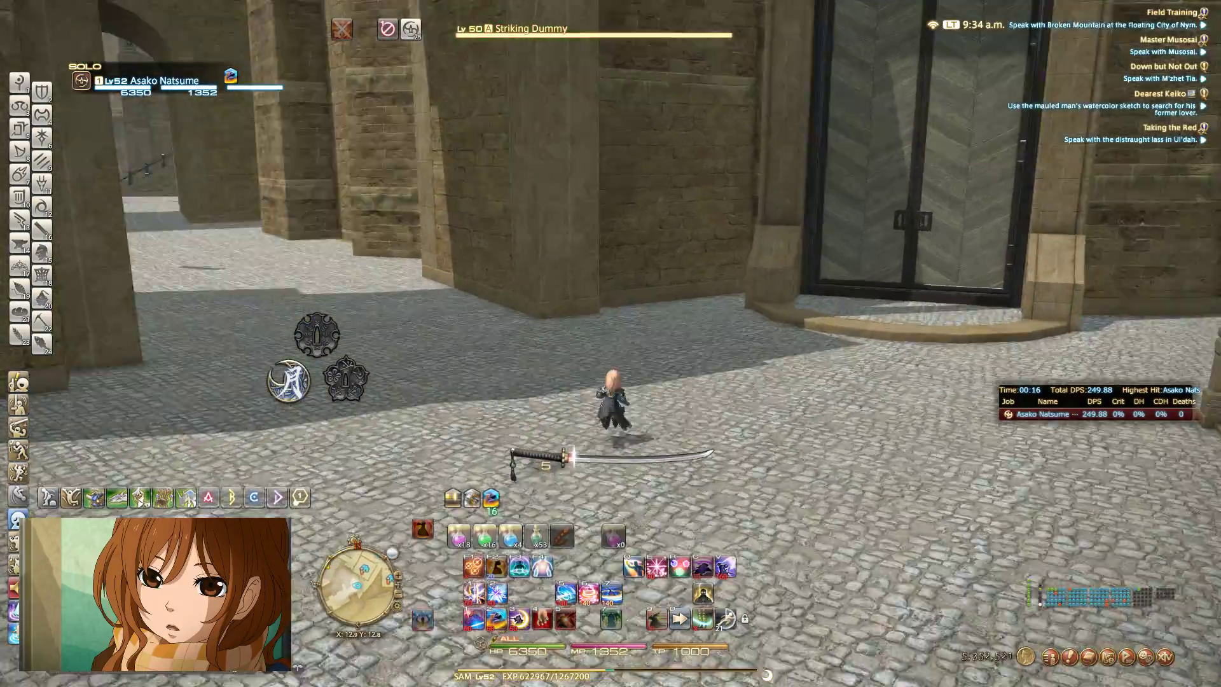
key("w")
left_click_drag(684, 312, 508, 312)
key("space")
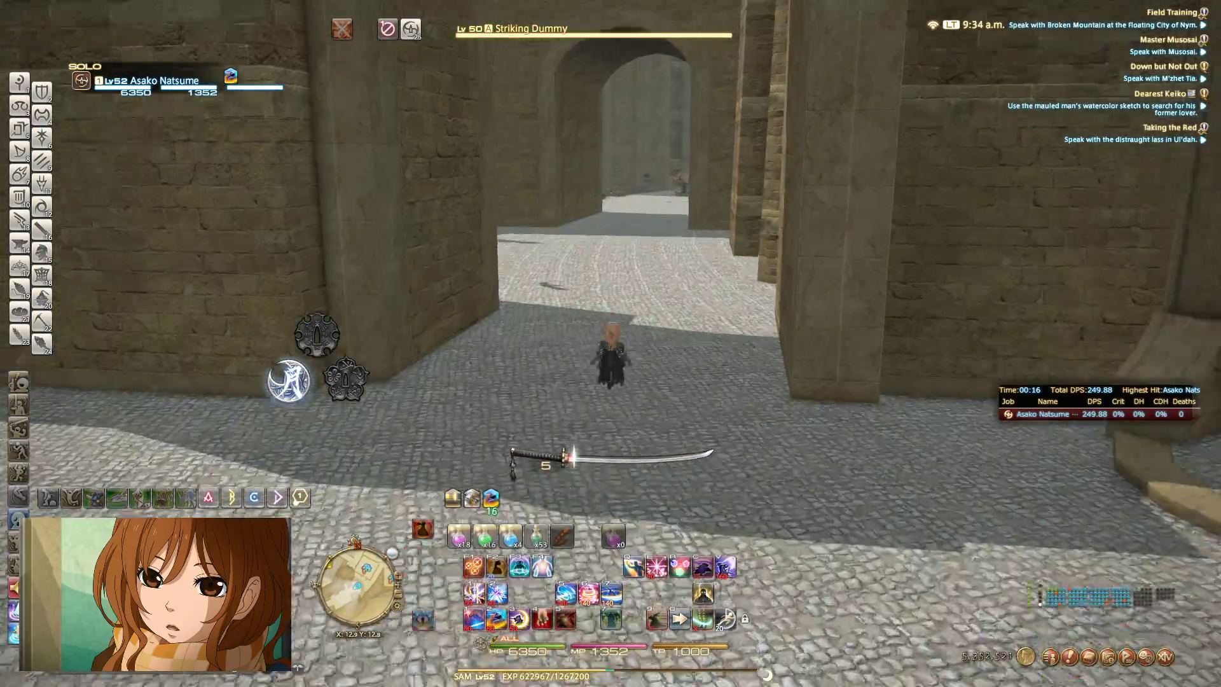
key("w")
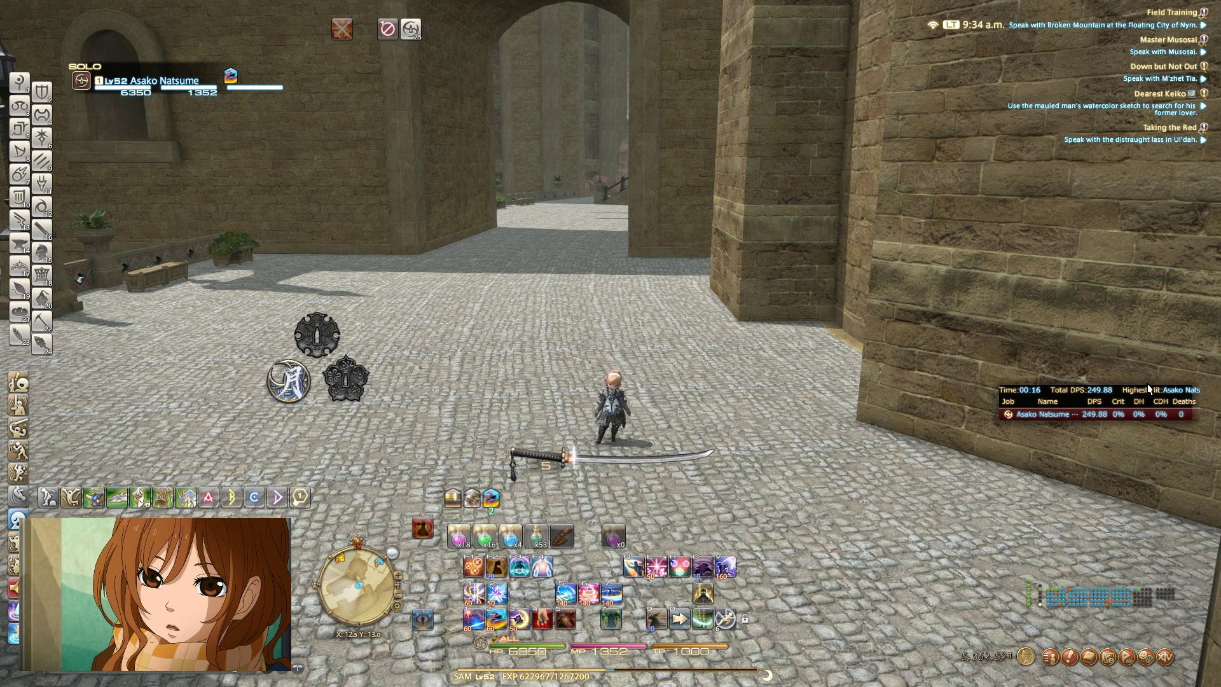
left_click_drag(1187, 378, 1183, 351)
key("w")
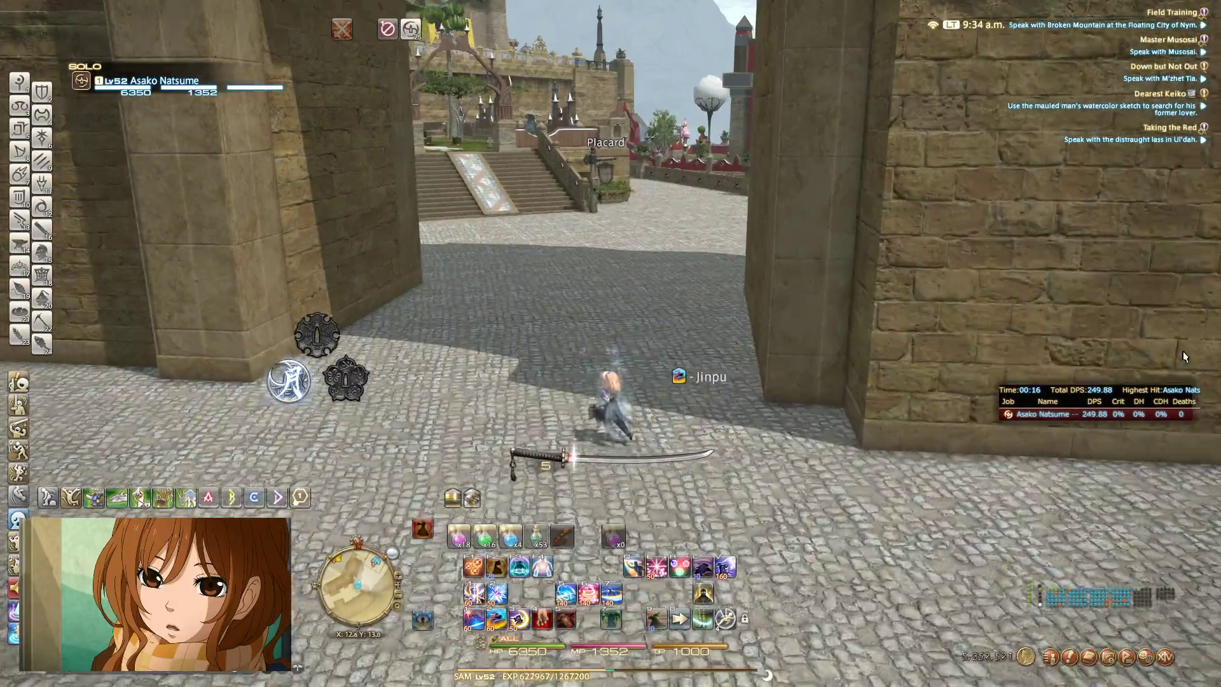
key("w")
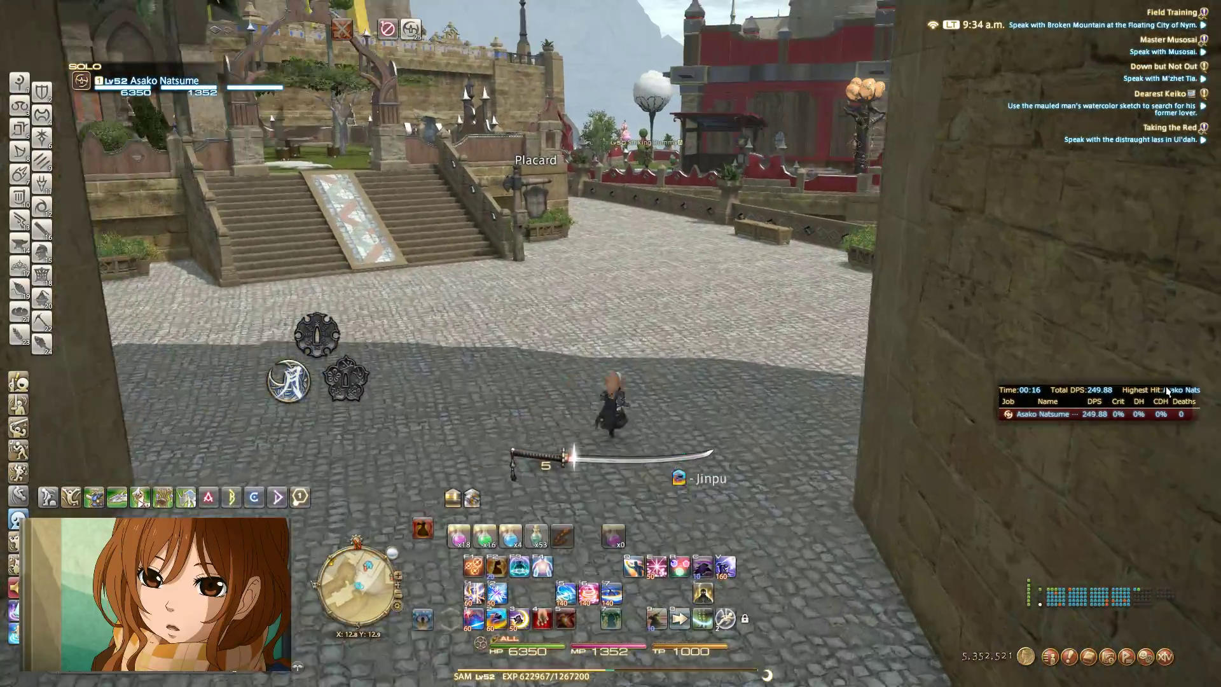
Run the character along the cobbled street back toward the garden with the Striking Dummy.
key("w")
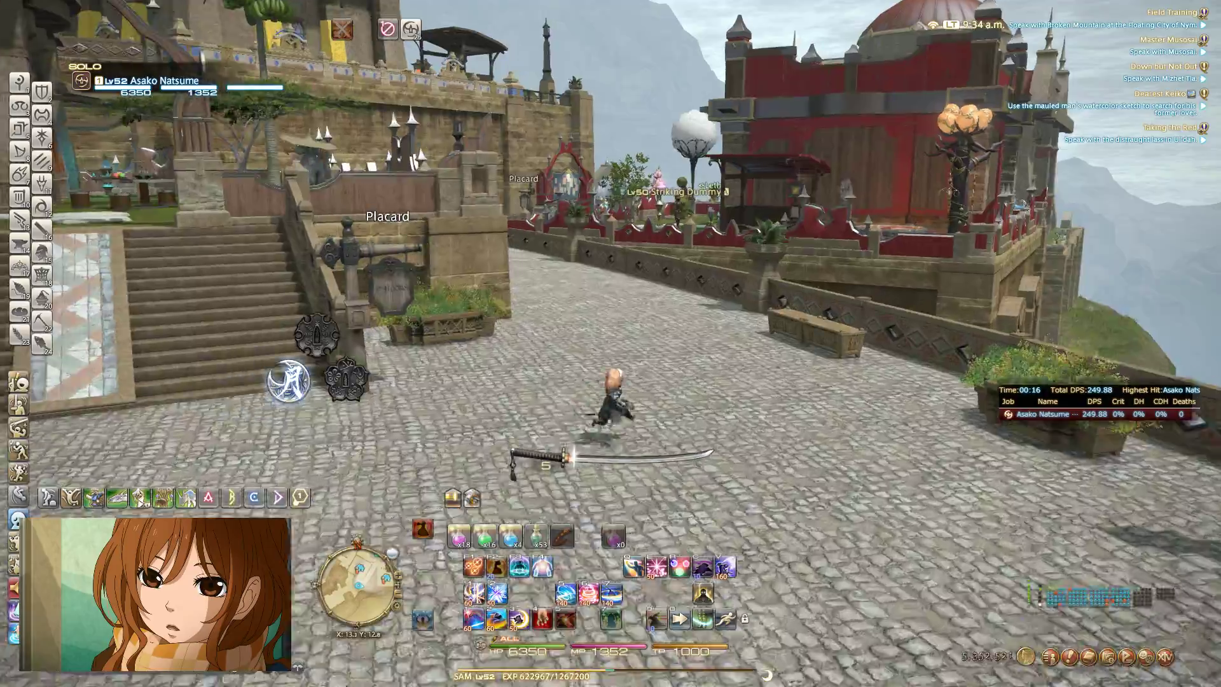
key("w")
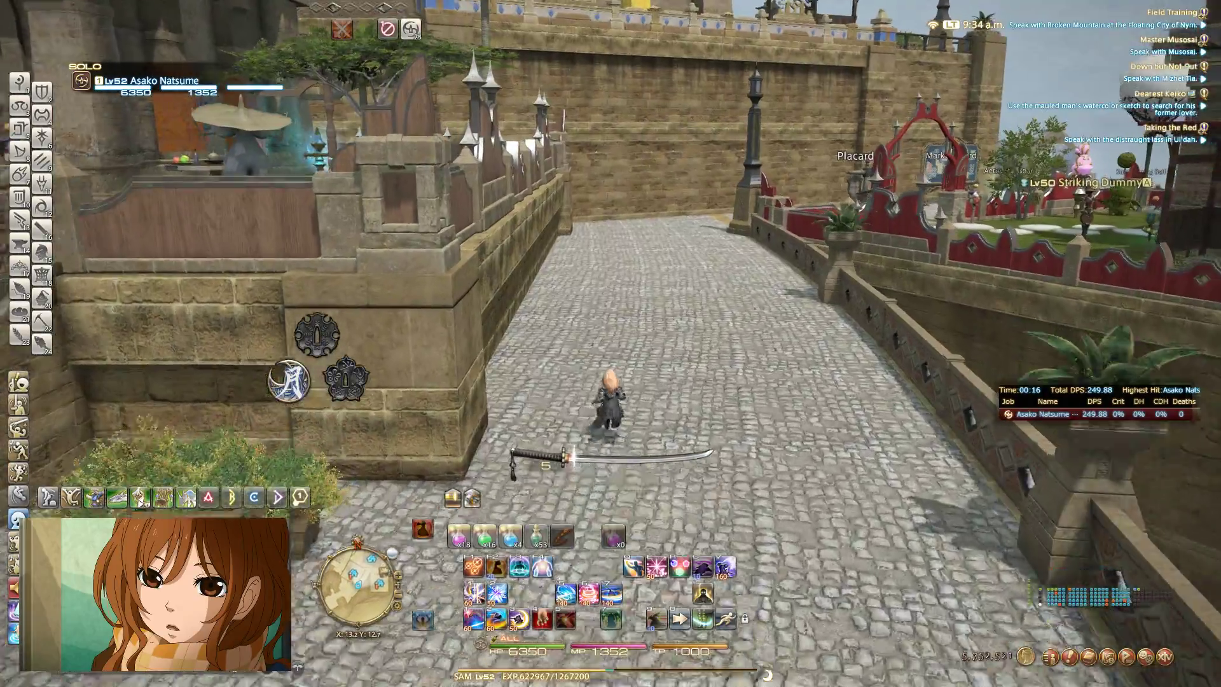
Switch to Advanced Combat Tracker and set the Mini Parse URL to miniparseGlowIconGraph_asako_fix in the ACT folder.
key("alt+Tab")
left_click(798, 253)
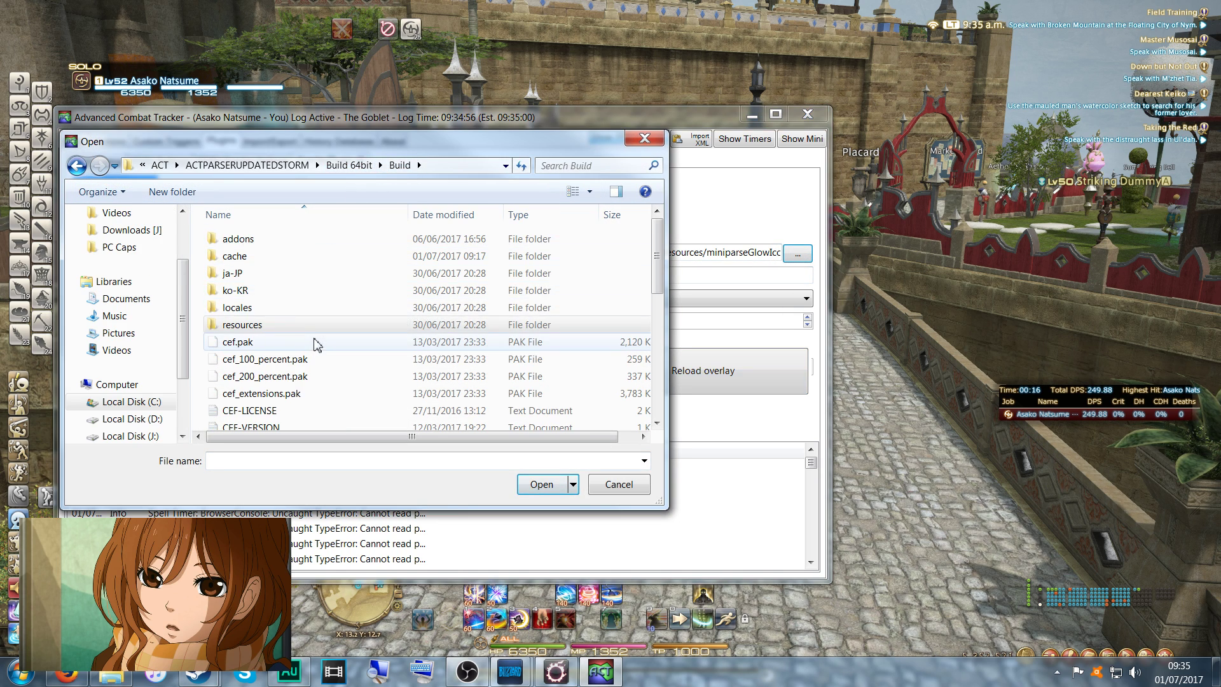
left_click(251, 166)
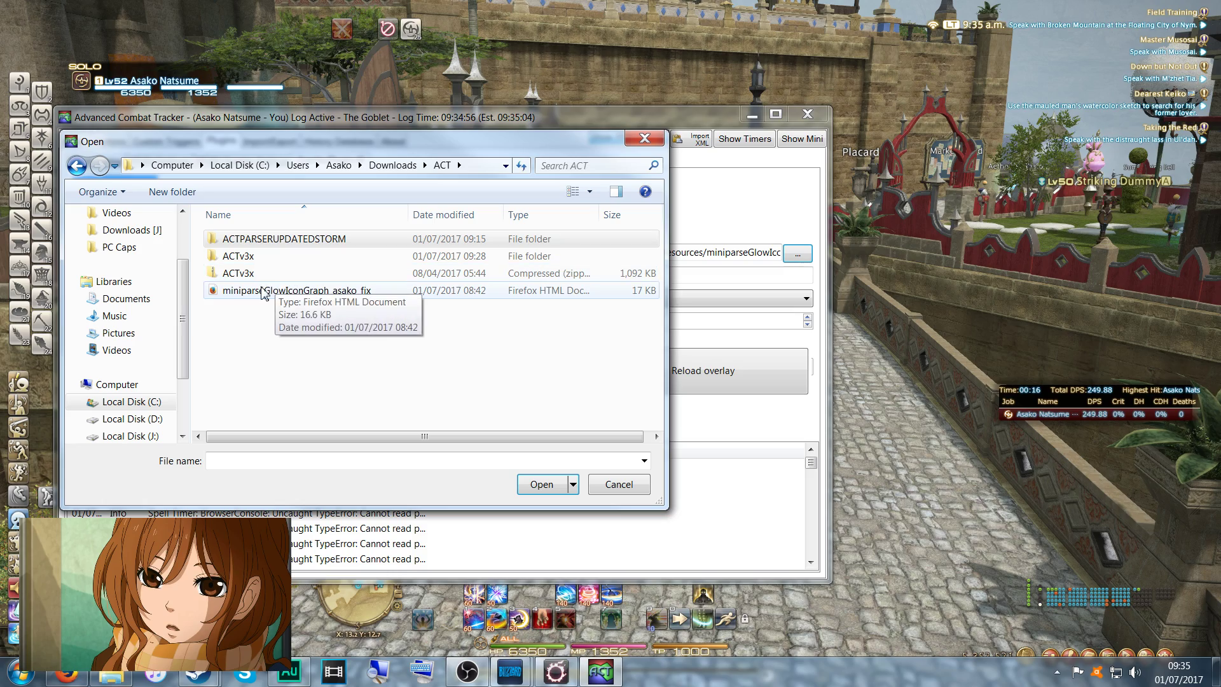
double_click(286, 296)
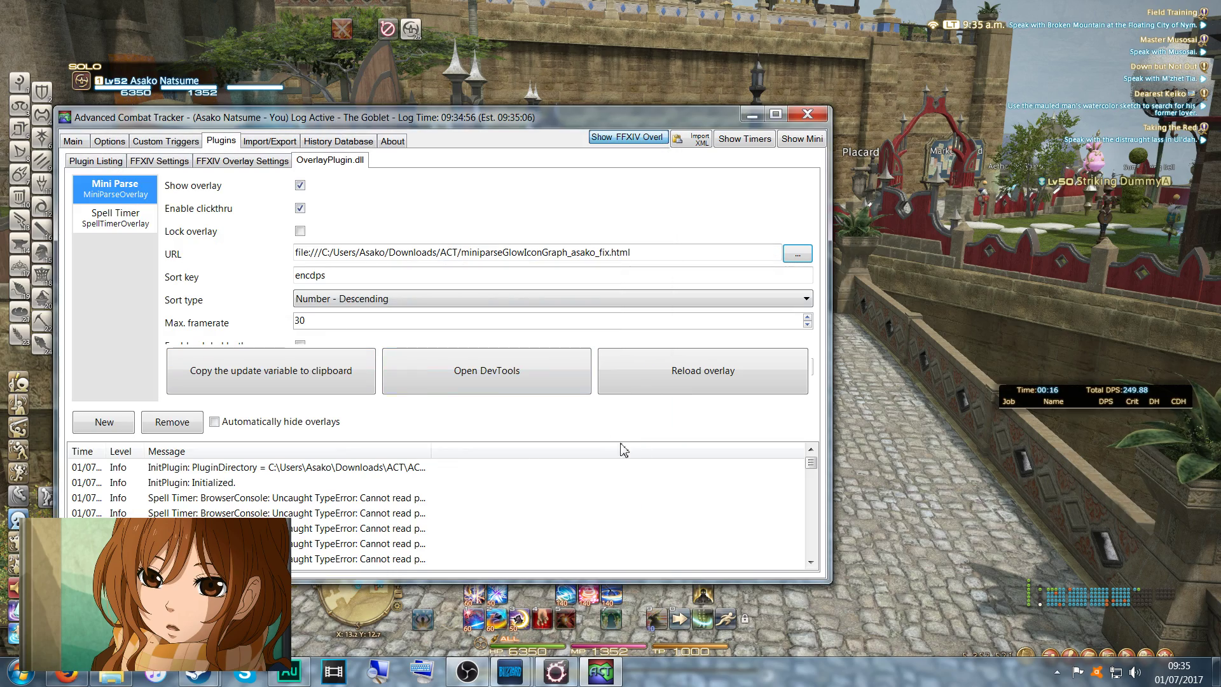
Switch back to Final Fantasy XIV, run the character into the garden and target the level 50 Striking Dummy.
left_click(915, 457)
key("w")
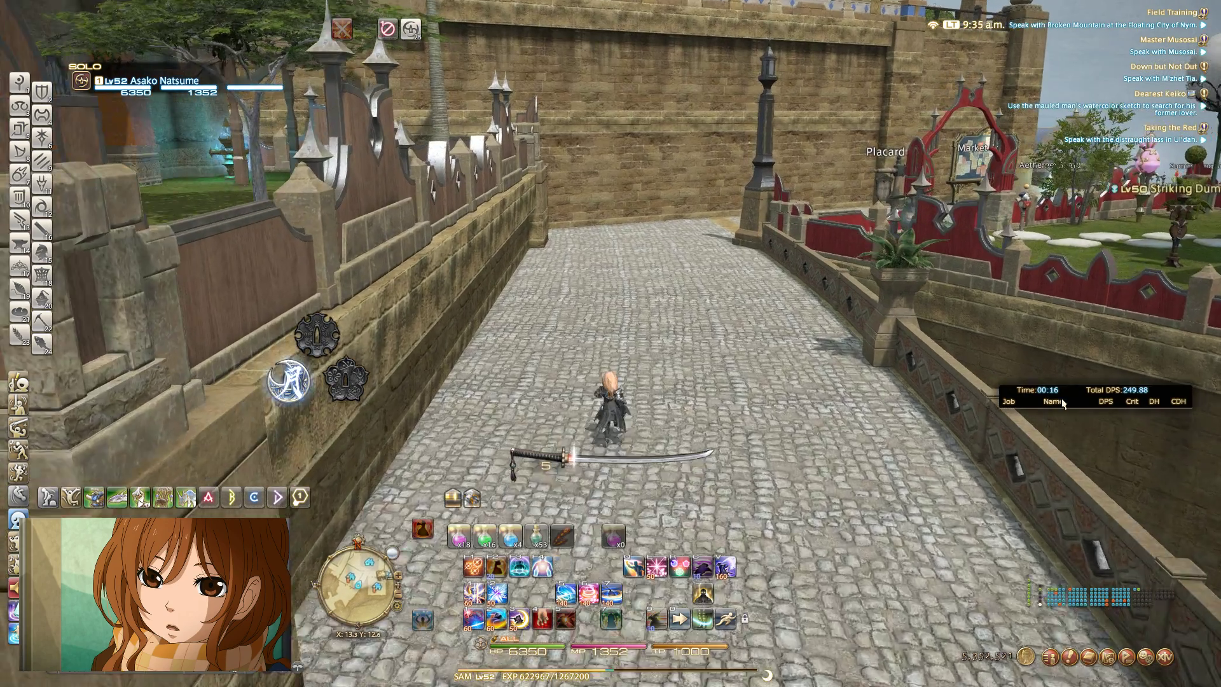
key("d")
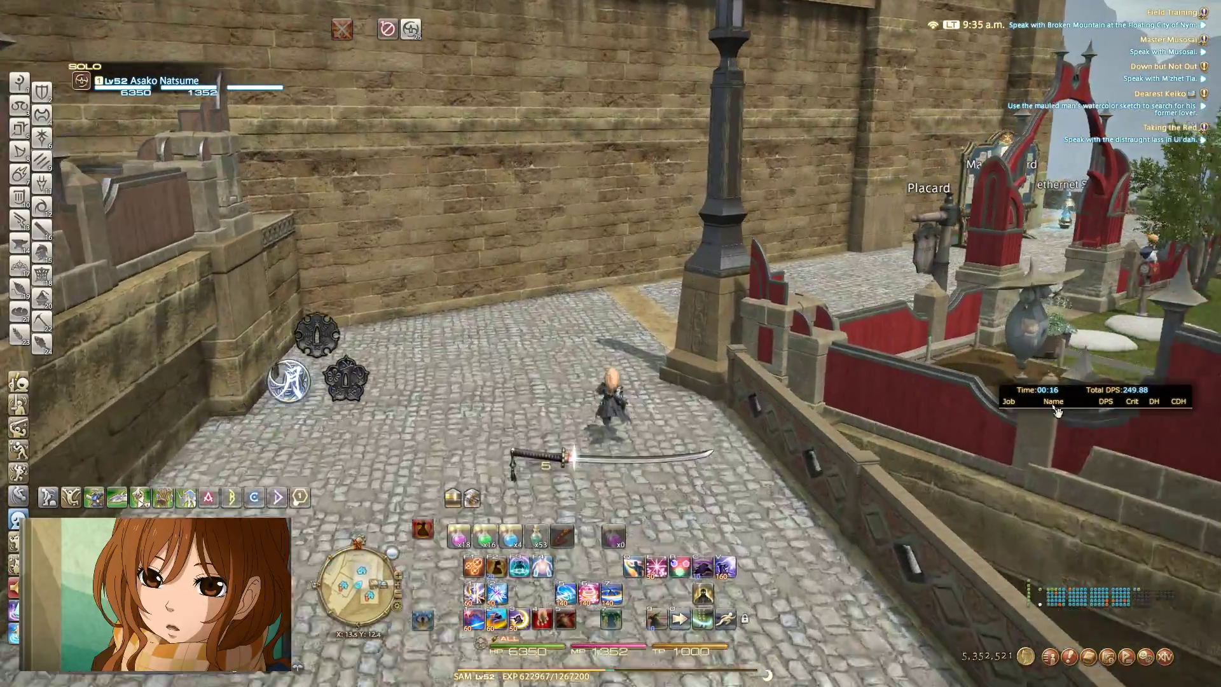
key("w")
left_click_drag(643, 337, 628, 320)
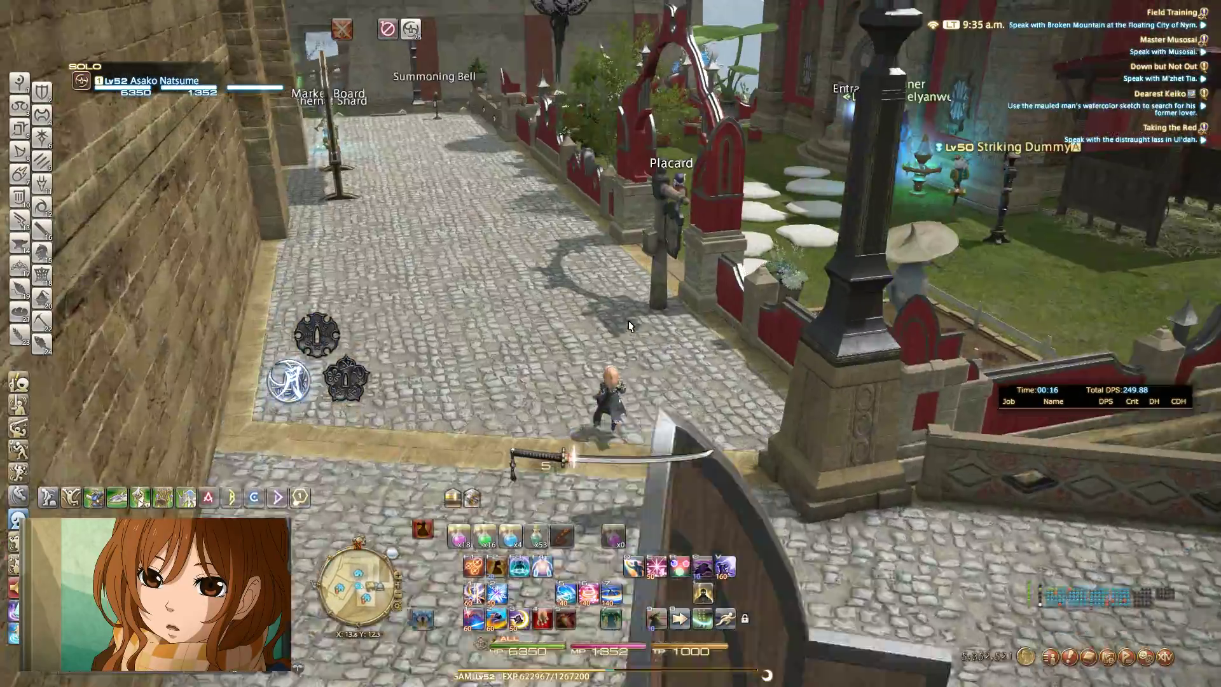
key("w")
key("Tab")
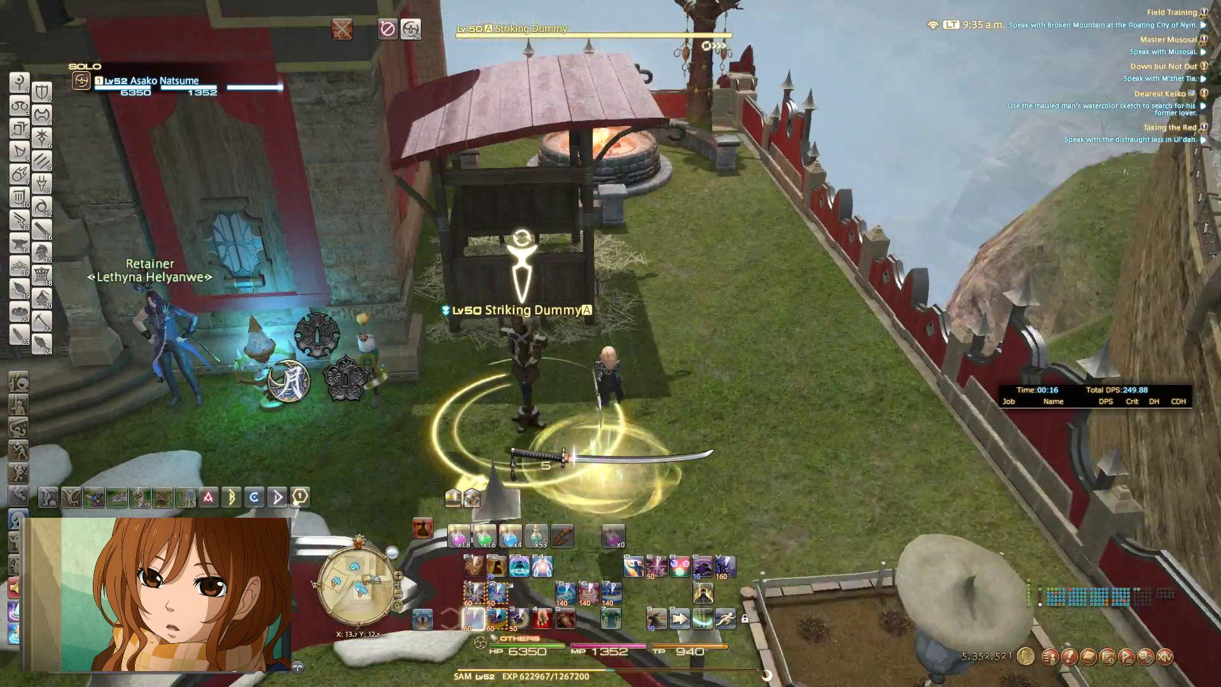
Attack the Striking Dummy with Hakaze, Jinpu and Gekko, followed by Hakaze and Jinpu, to test the new overlay skin.
key("1")
key("s")
key("a")
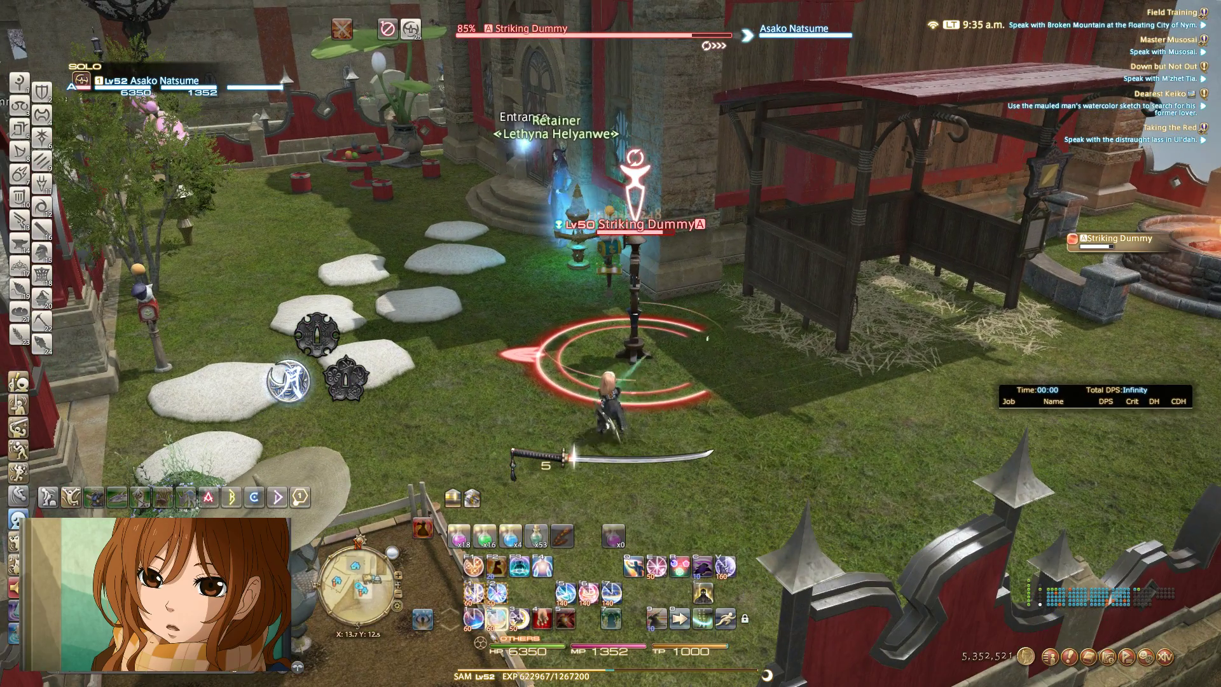
key("2")
key("2")
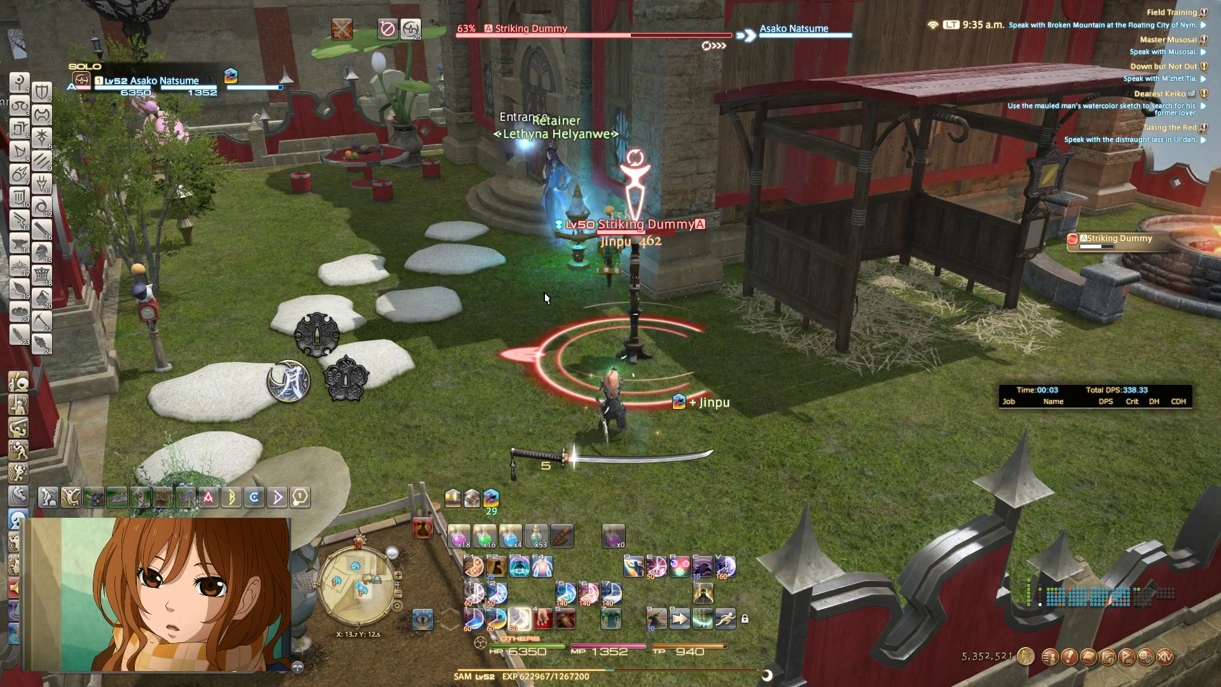
key("3")
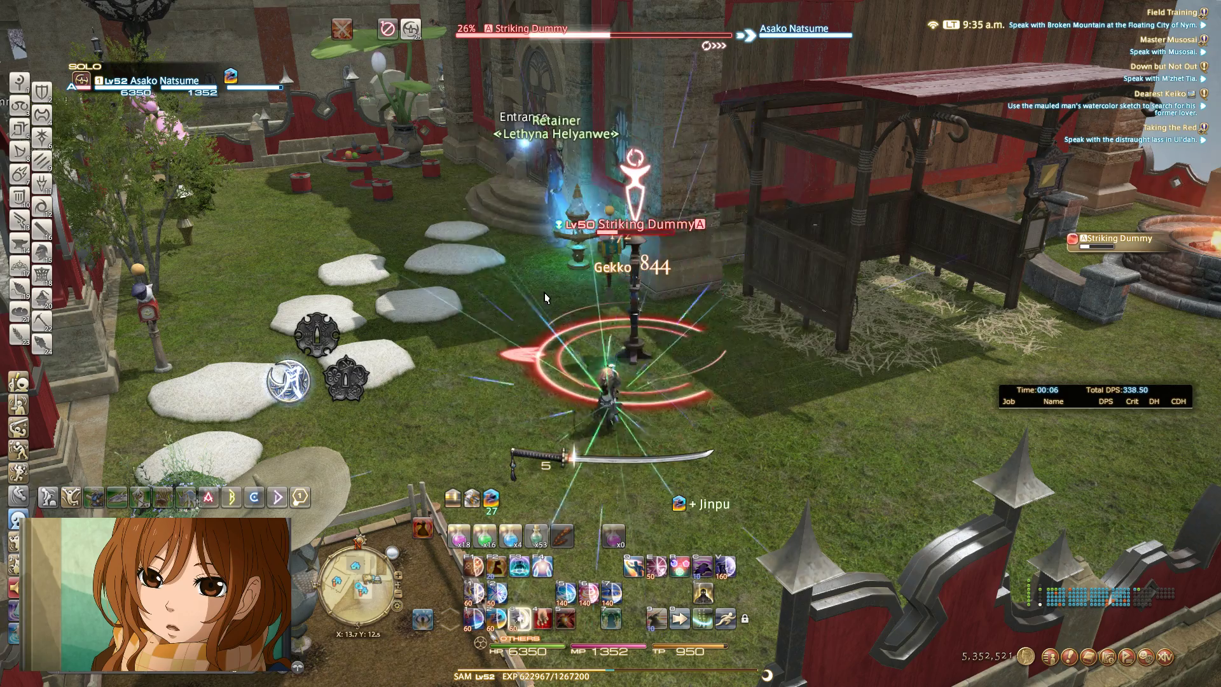
key("1")
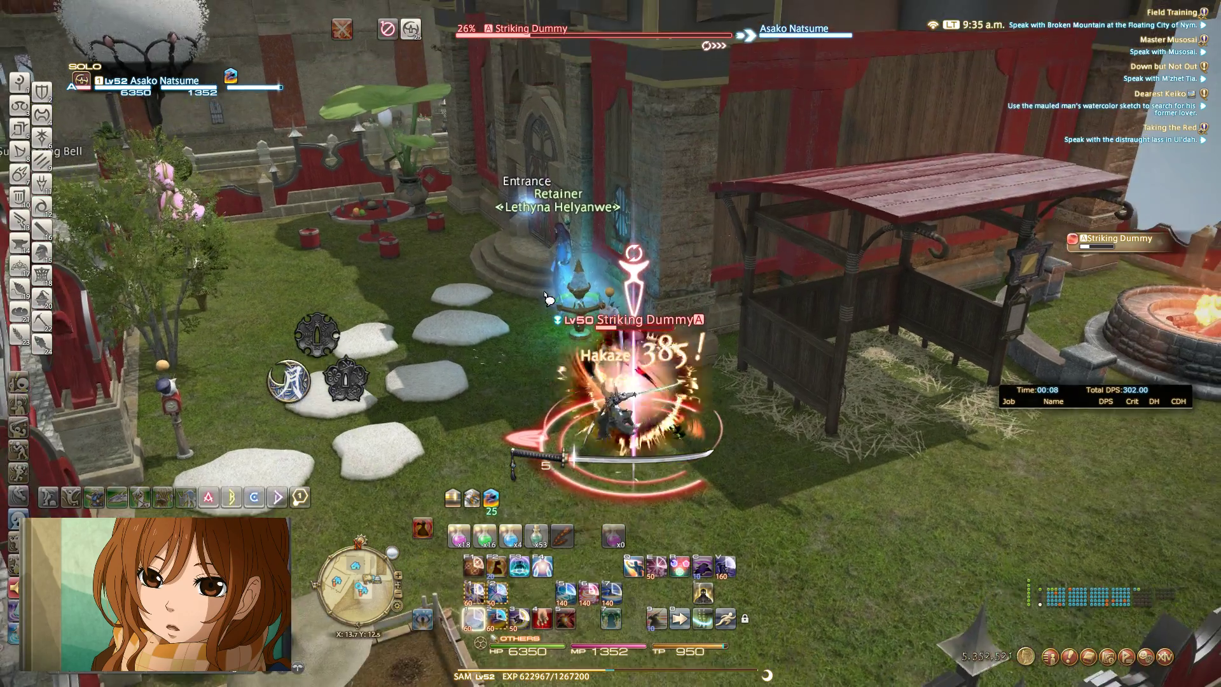
key("2")
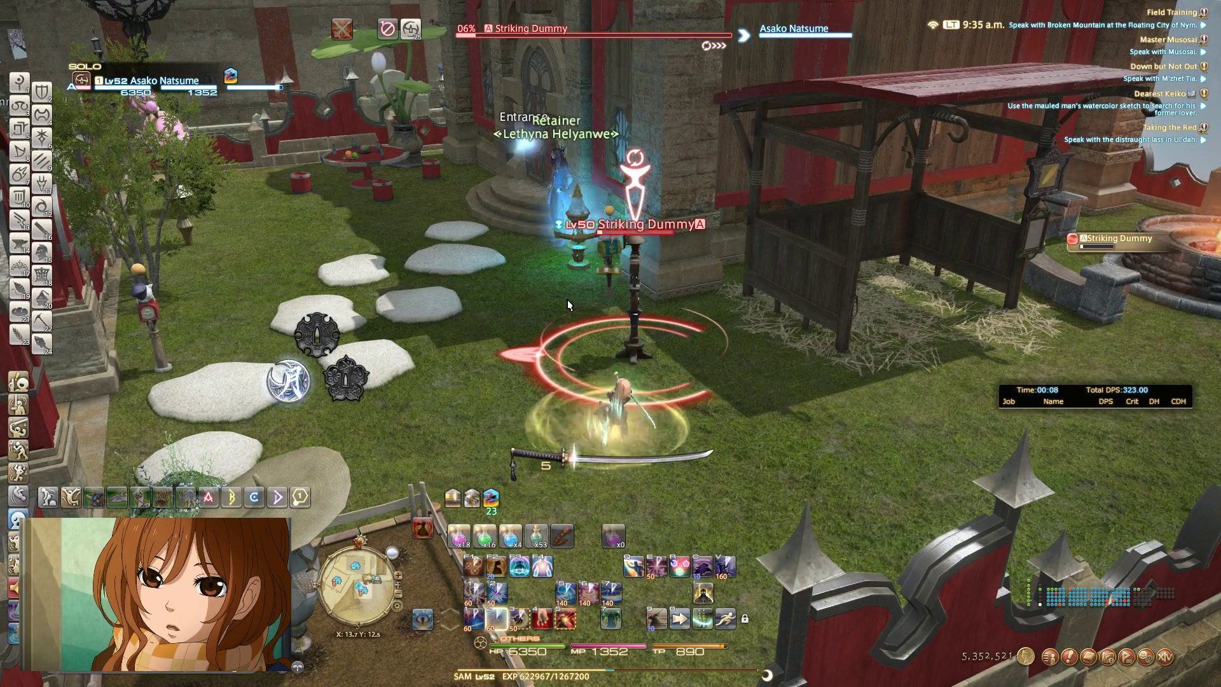
Switch to Advanced Combat Tracker, browse for the Mini Parse URL and copy the miniparseGlowIconGraph_asako_fix file from the ACT folder.
key("alt+Tab")
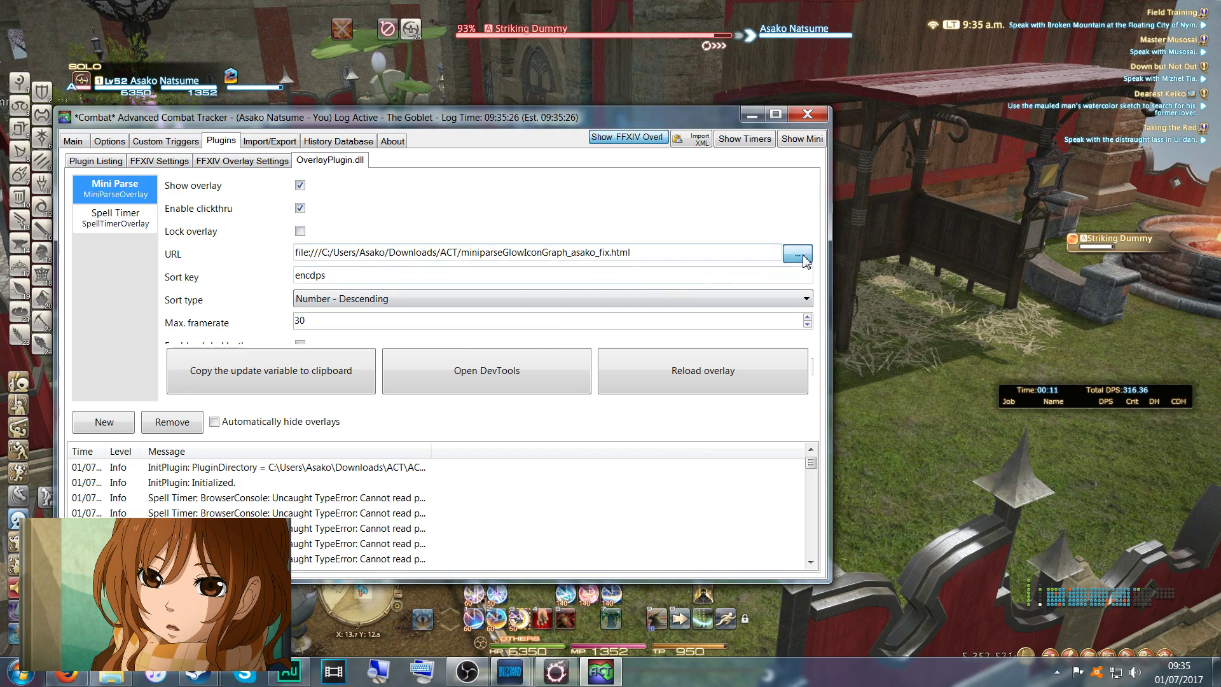
left_click(797, 254)
left_click(270, 291)
right_click(269, 294)
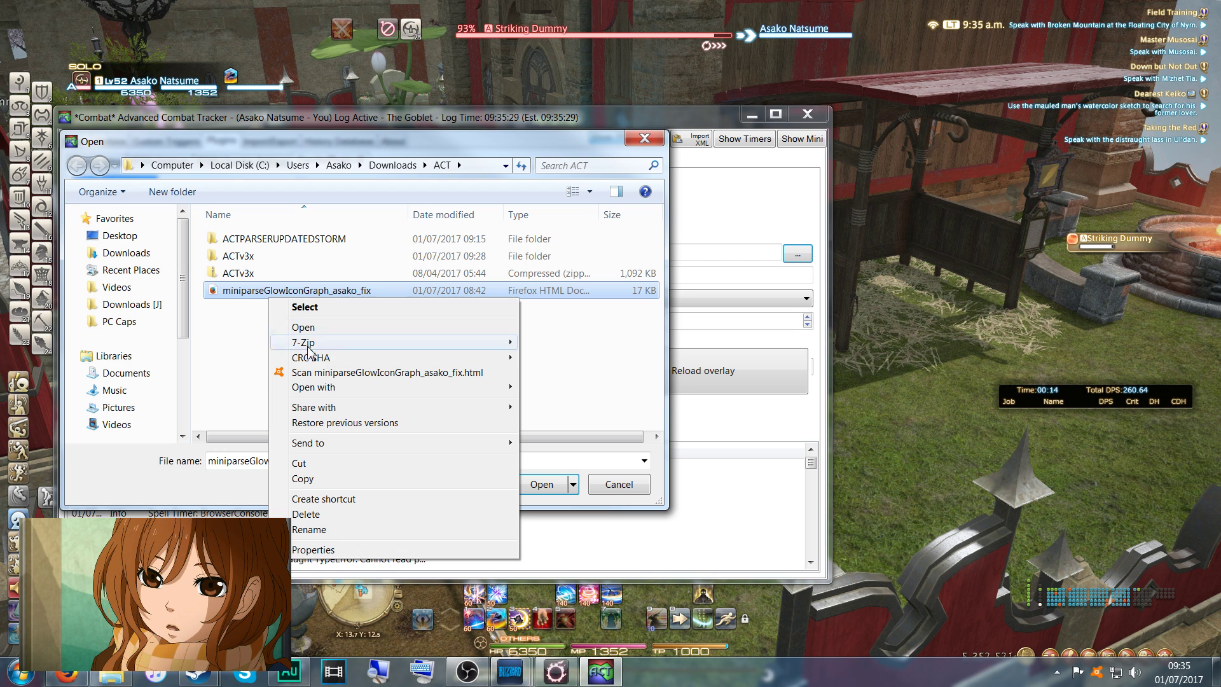
left_click(302, 480)
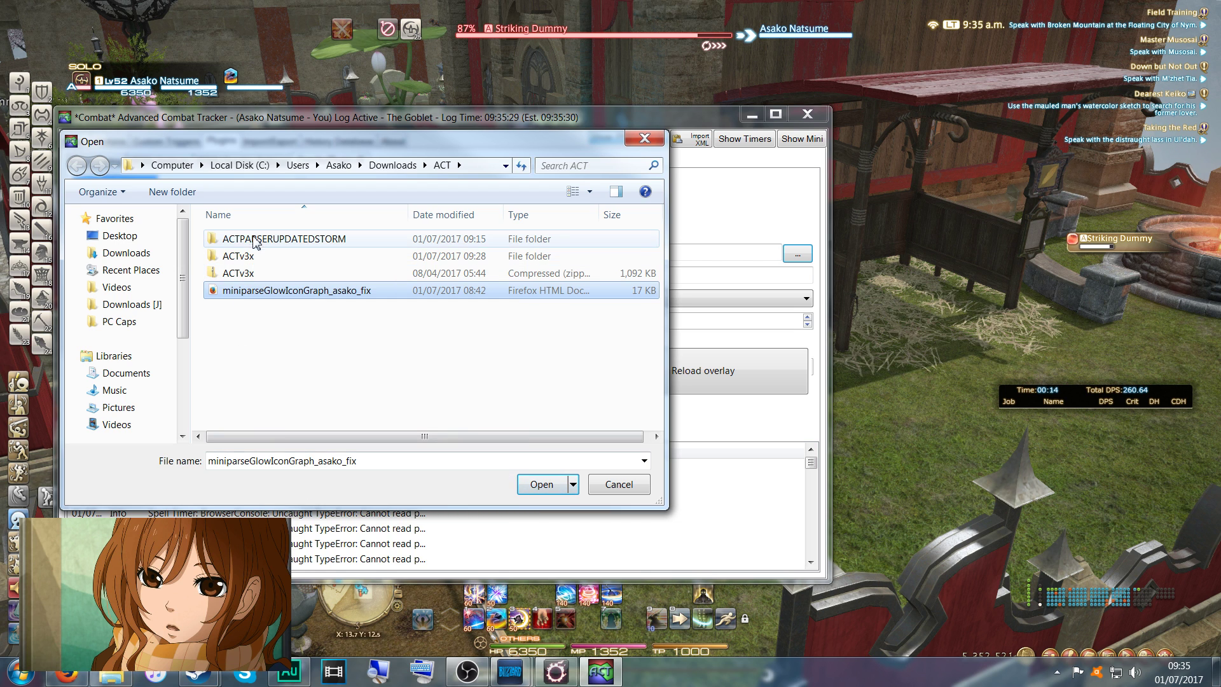
double_click(241, 257)
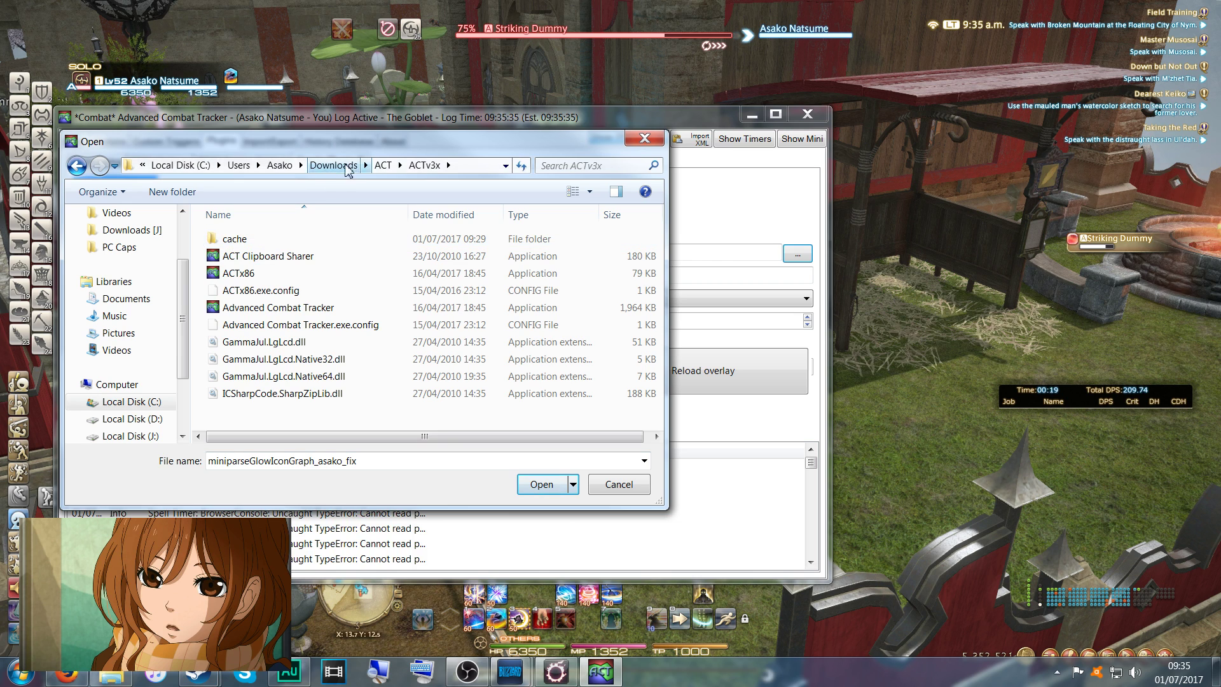
left_click(398, 166)
left_click(385, 167)
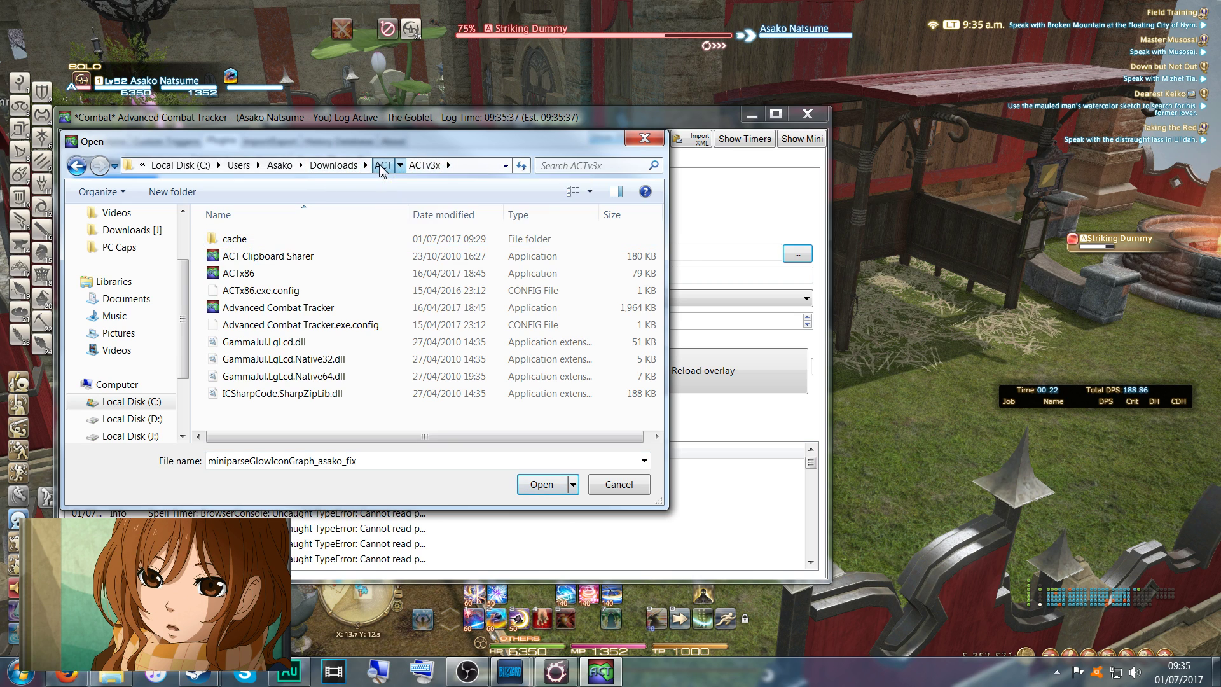
left_click(347, 168)
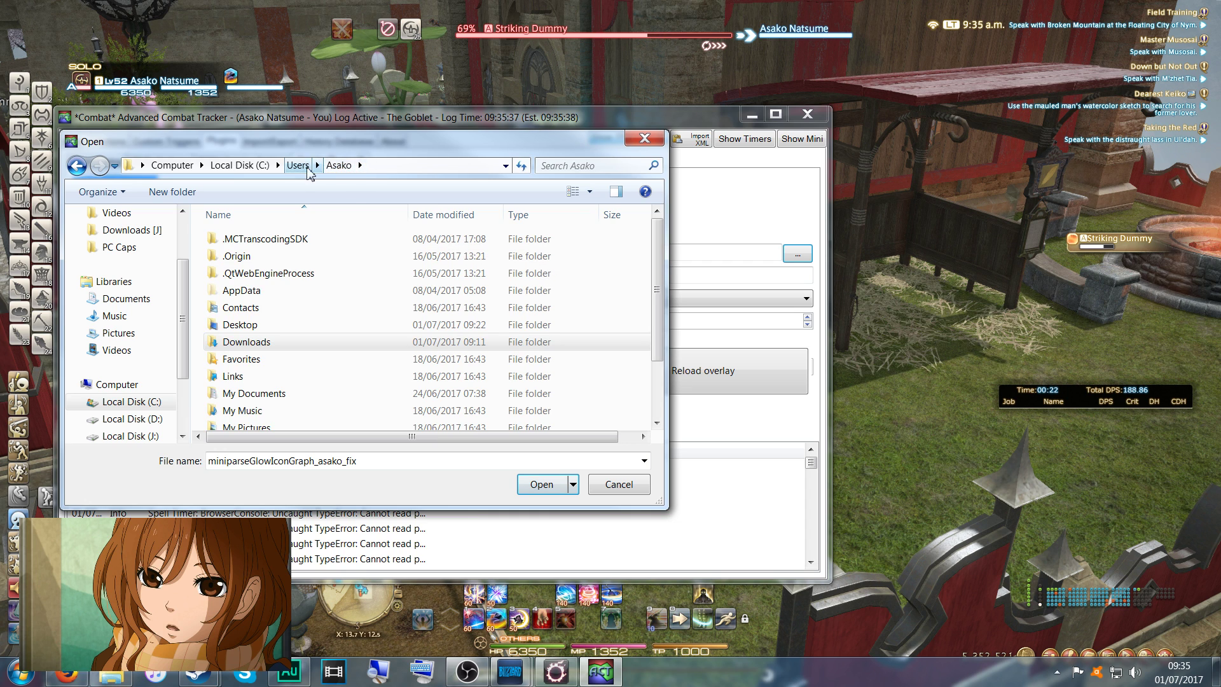
left_click(241, 290)
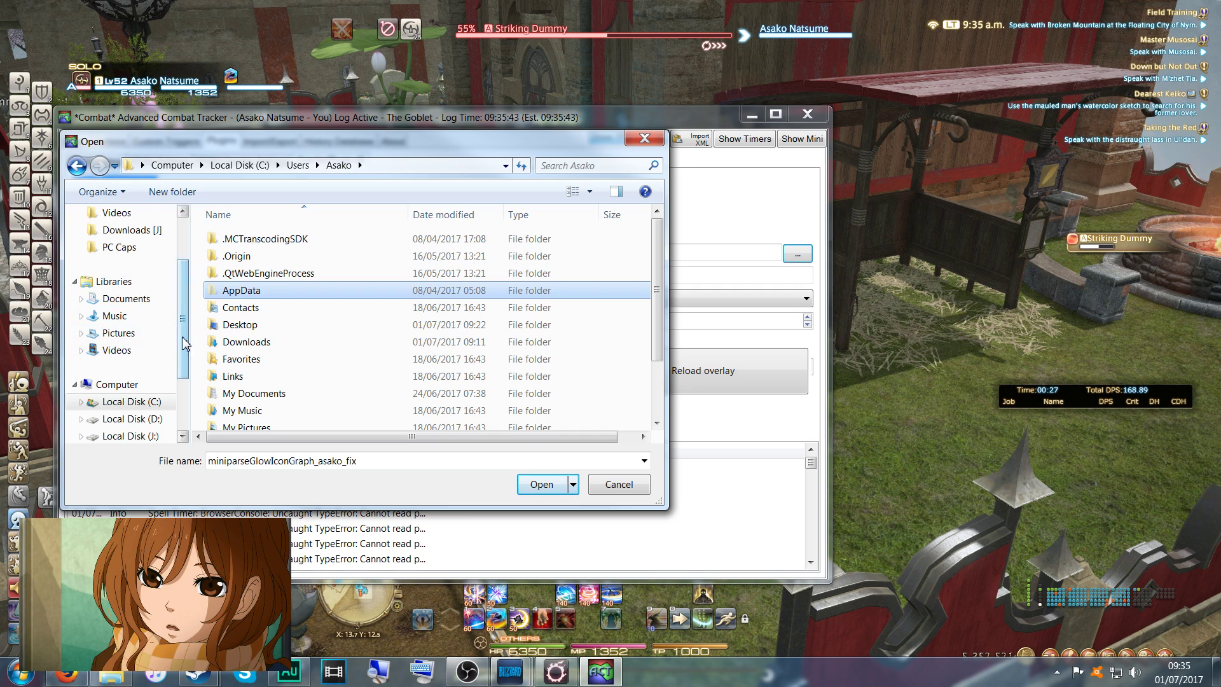
left_click_drag(182, 344, 179, 290)
left_click(129, 257)
double_click(241, 240)
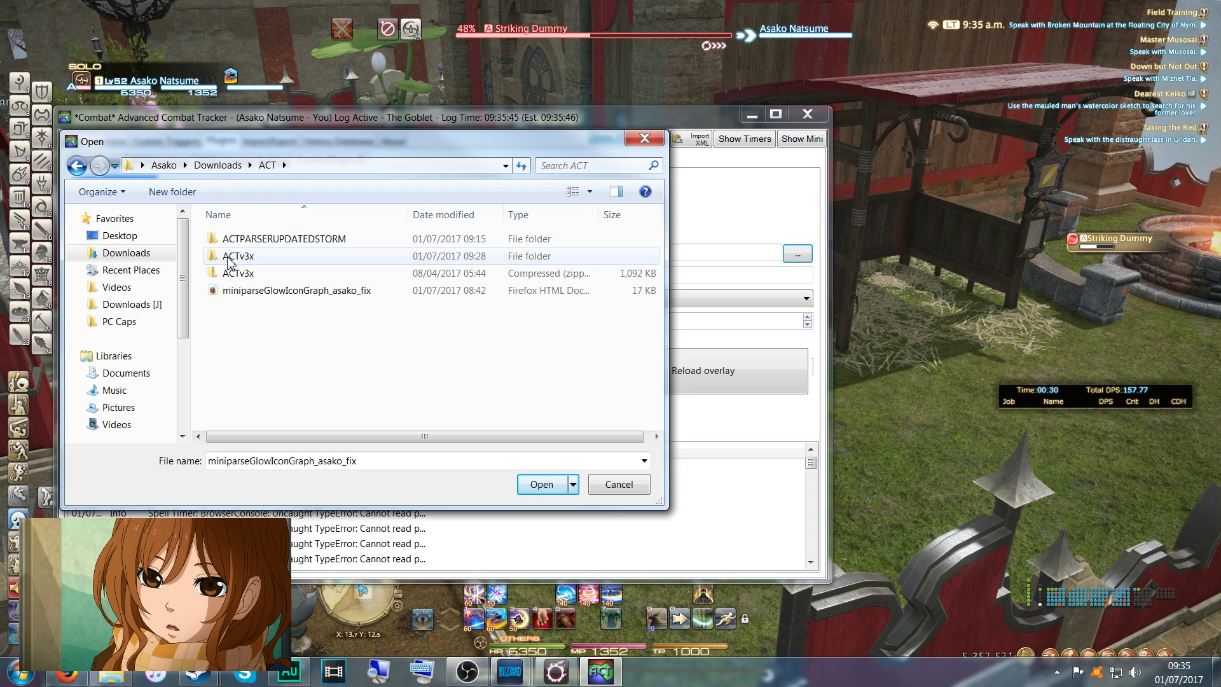
double_click(224, 257)
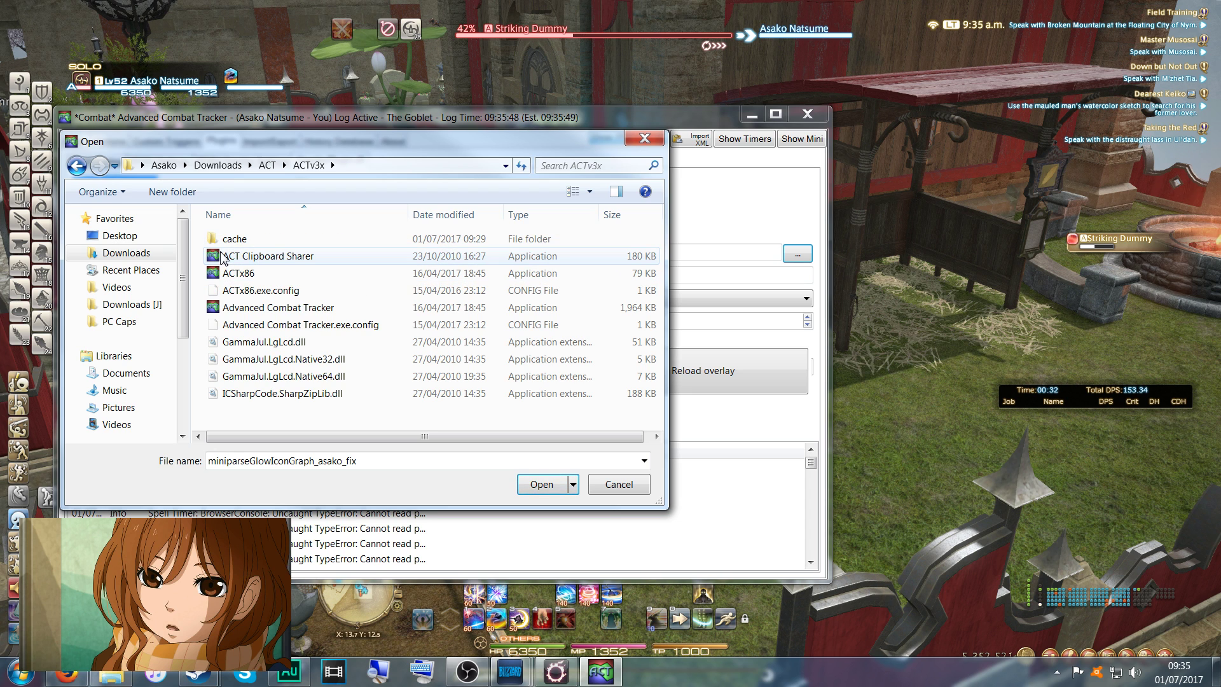
left_click(267, 165)
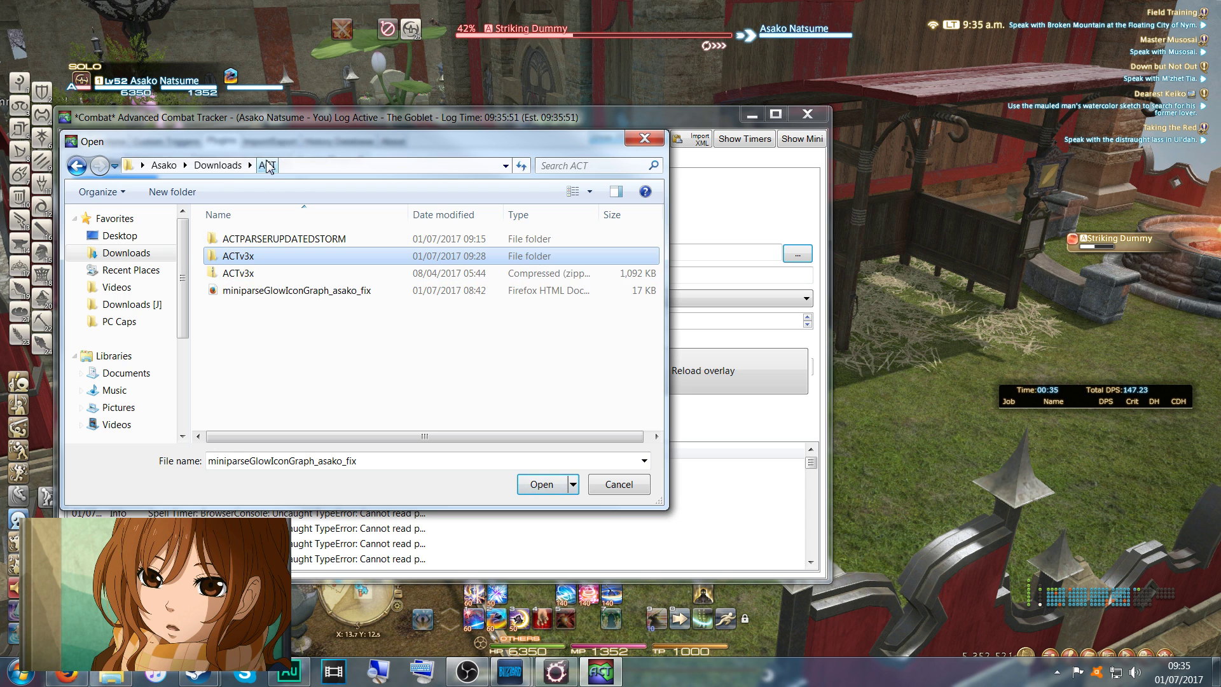
Paste the copied skin file into the resources folder under ACTPARSERUPDATEDSTORM, Build 64bit, Build, and load it as the Mini Parse URL.
double_click(241, 239)
double_click(240, 239)
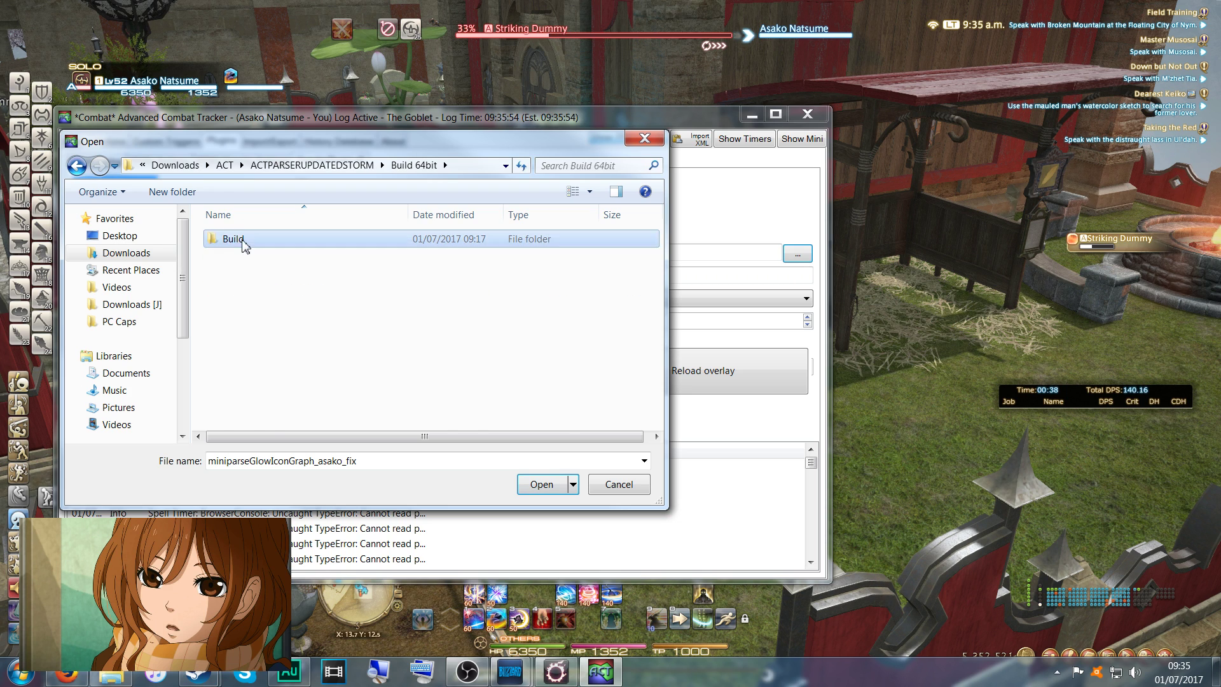
double_click(241, 242)
double_click(244, 326)
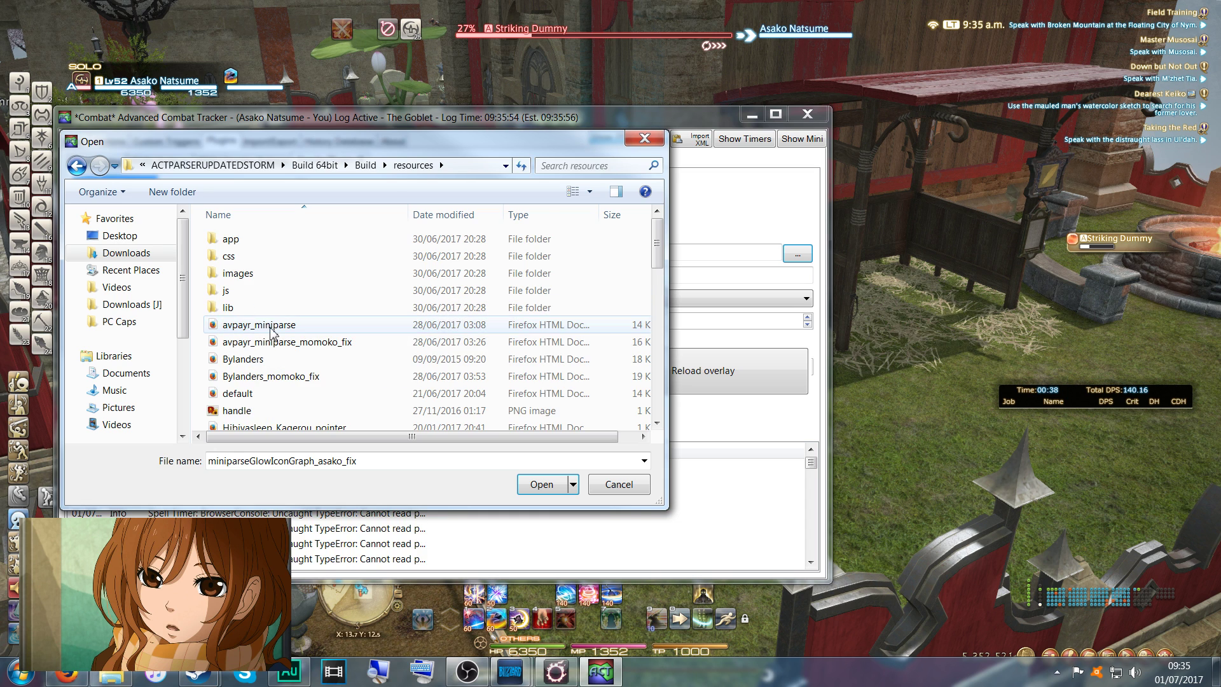
right_click(201, 346)
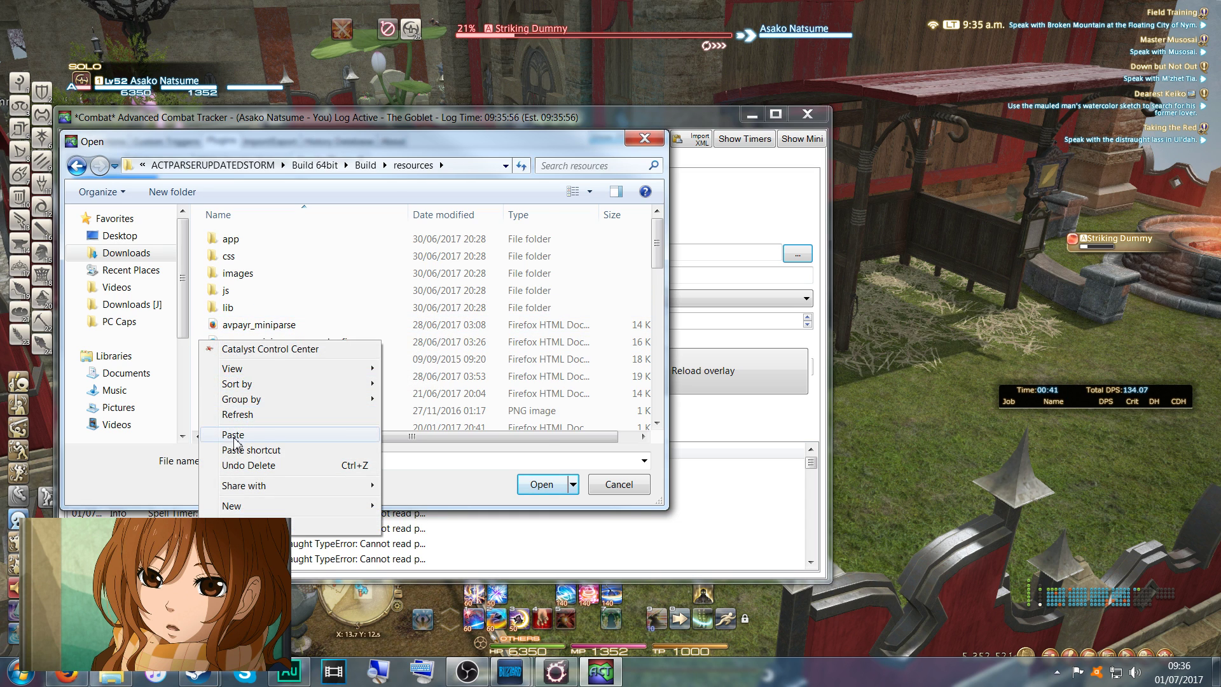
left_click(234, 435)
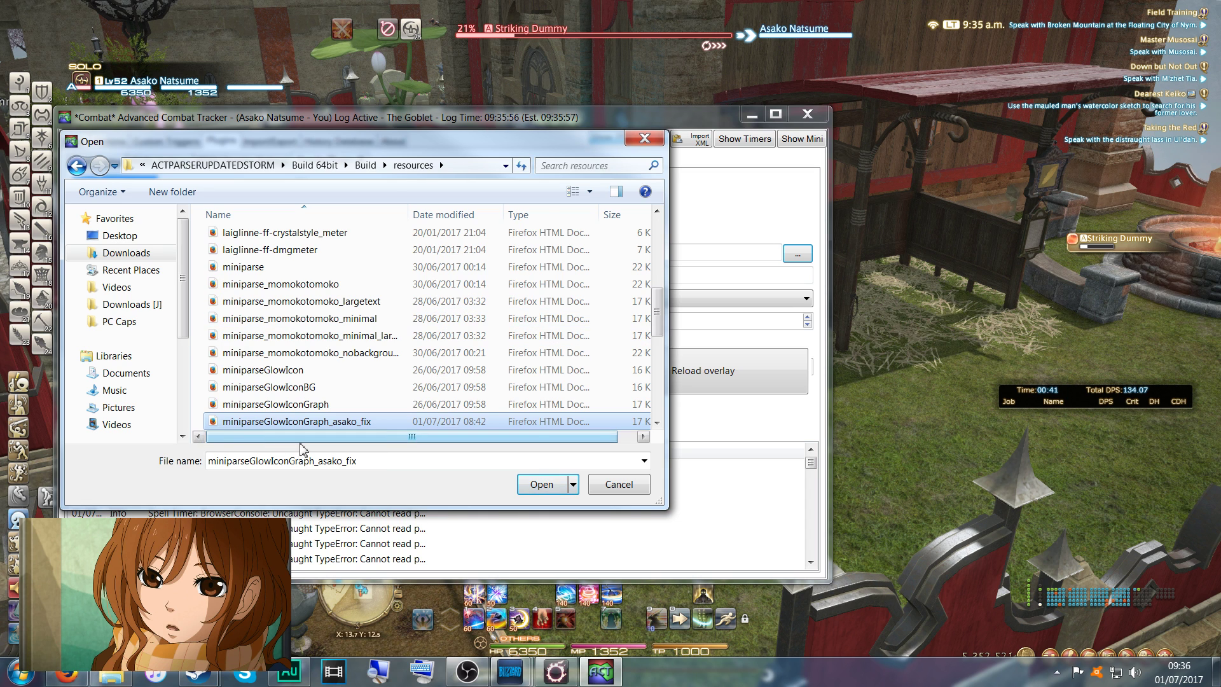
left_click(541, 487)
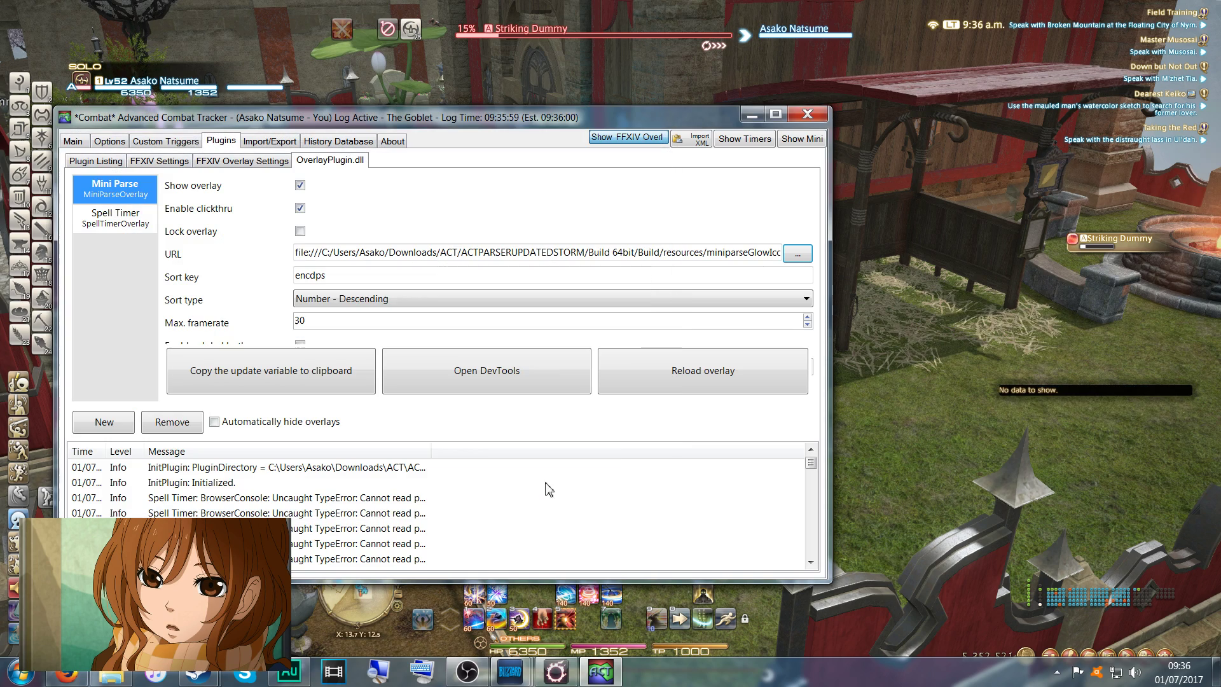
Return to Final Fantasy XIV, target the Striking Dummy and attack with Hakaze, Jinpu and Gekko to test the reloaded overlay.
left_click(906, 372)
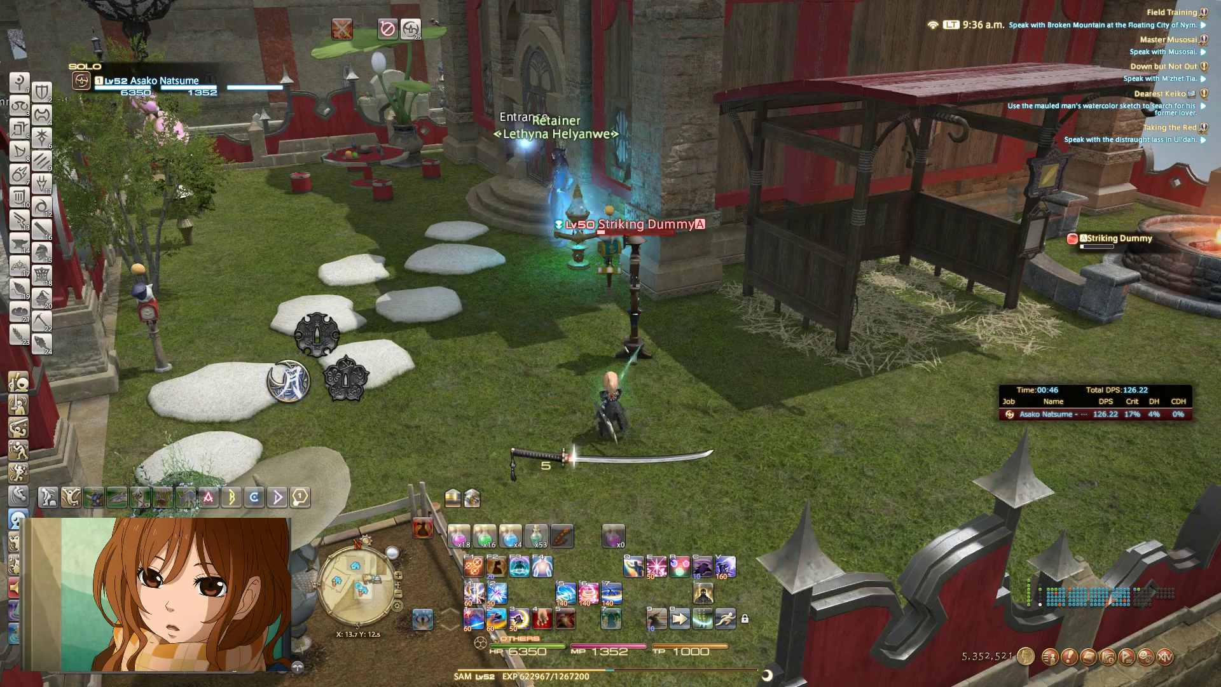
key("Tab")
mouse_move(808, 383)
left_mouse_down()
mouse_move(890, 375)
mouse_move(807, 383)
left_mouse_up()
key("1")
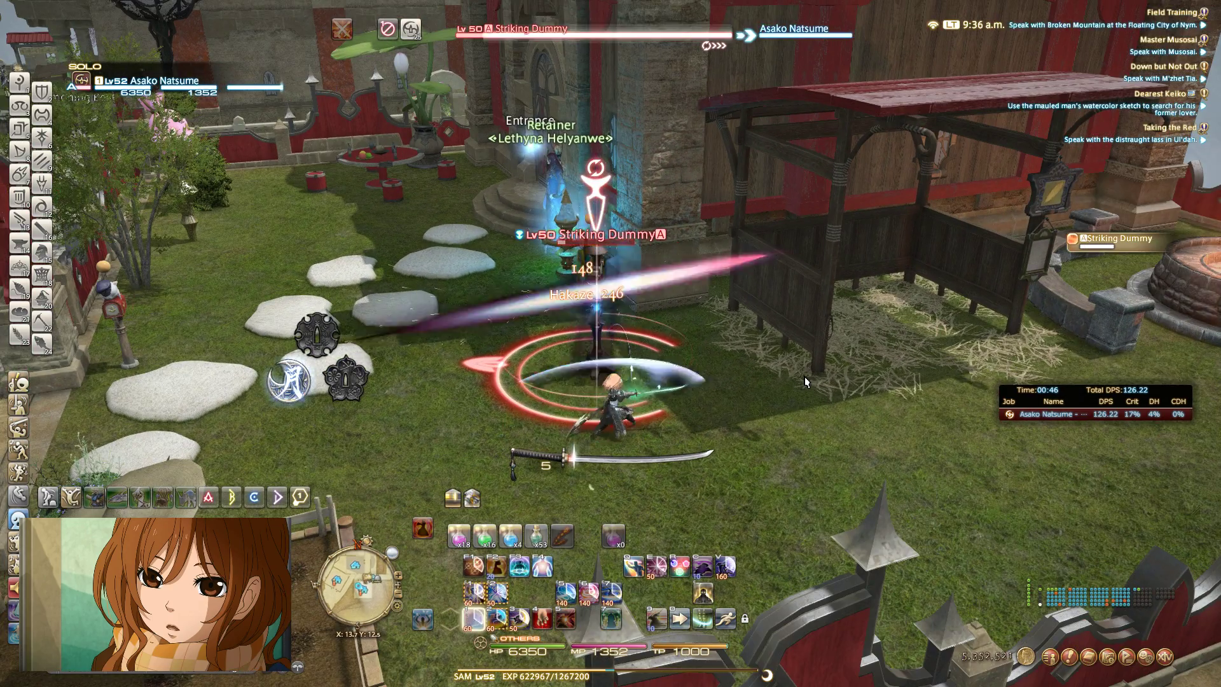
key("2")
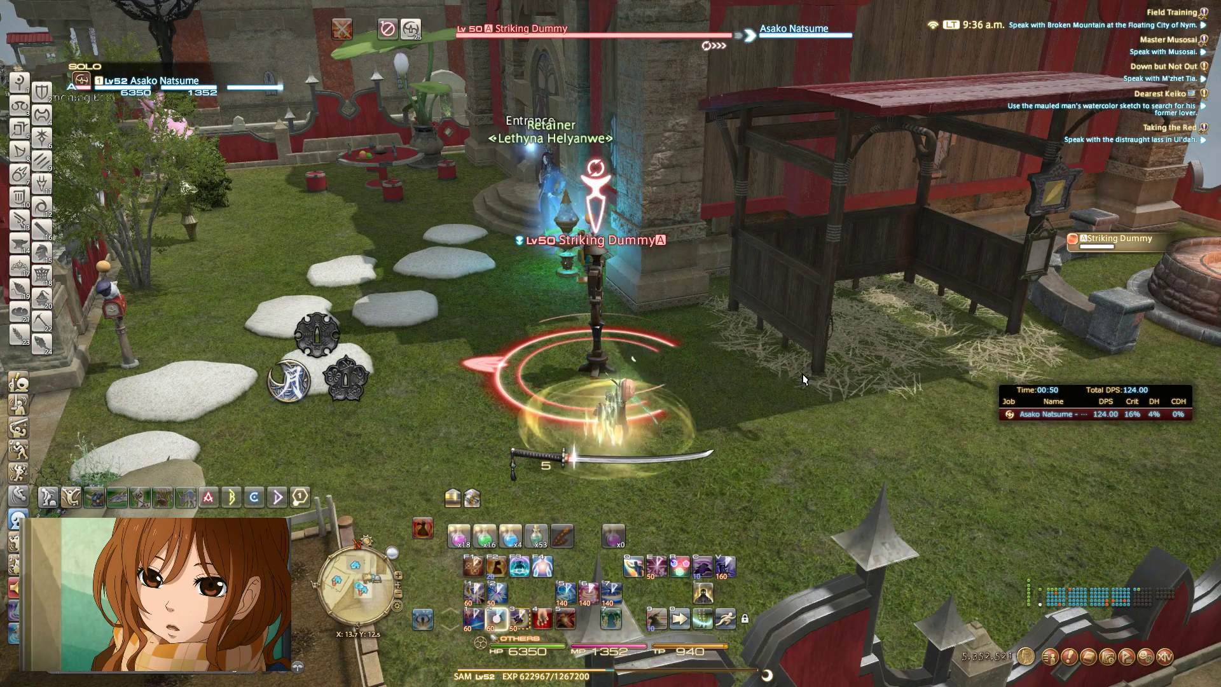
key("3")
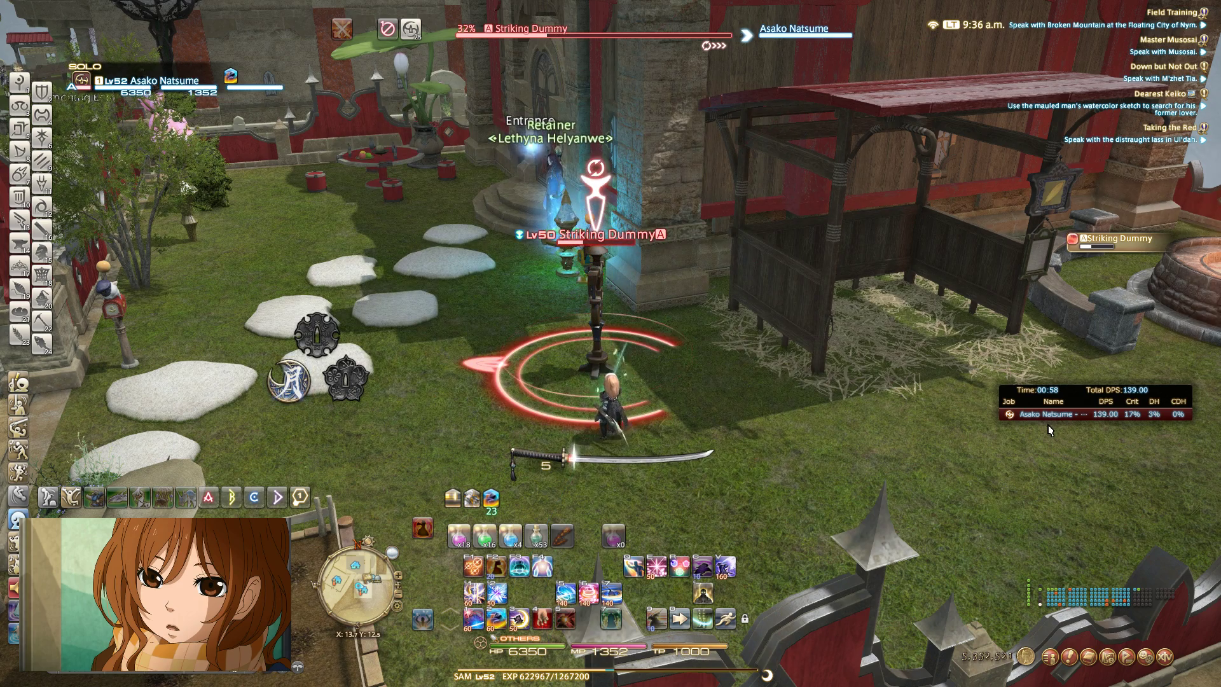
key("1")
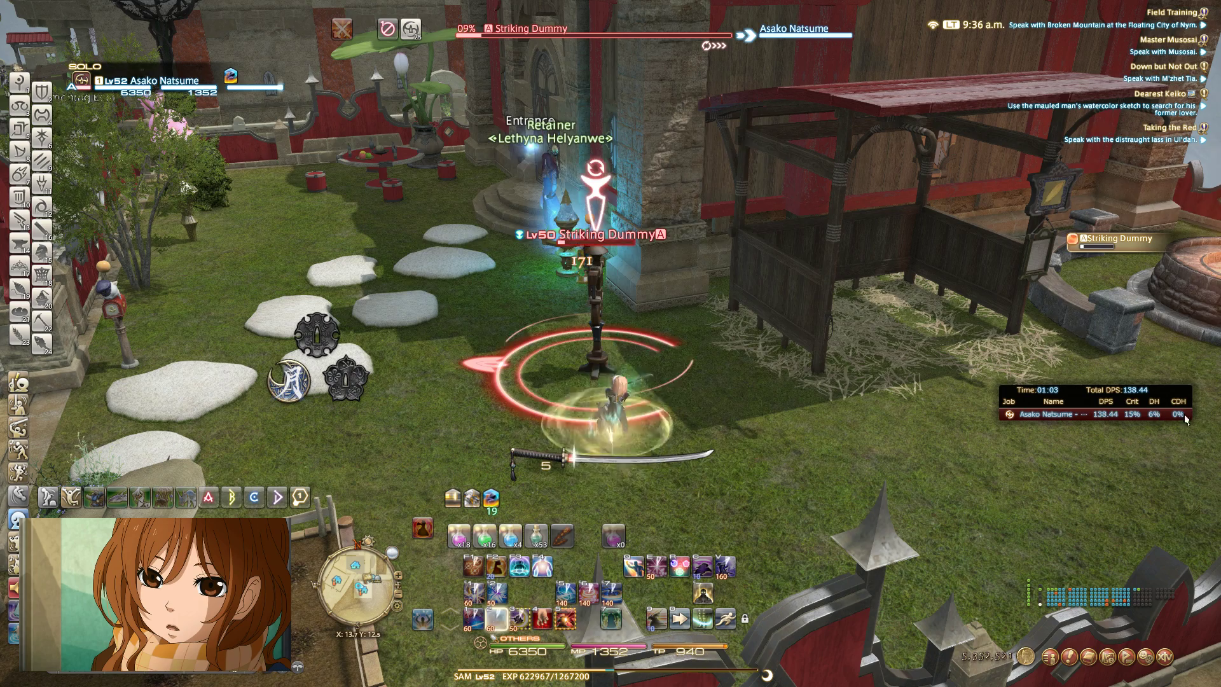
key("2")
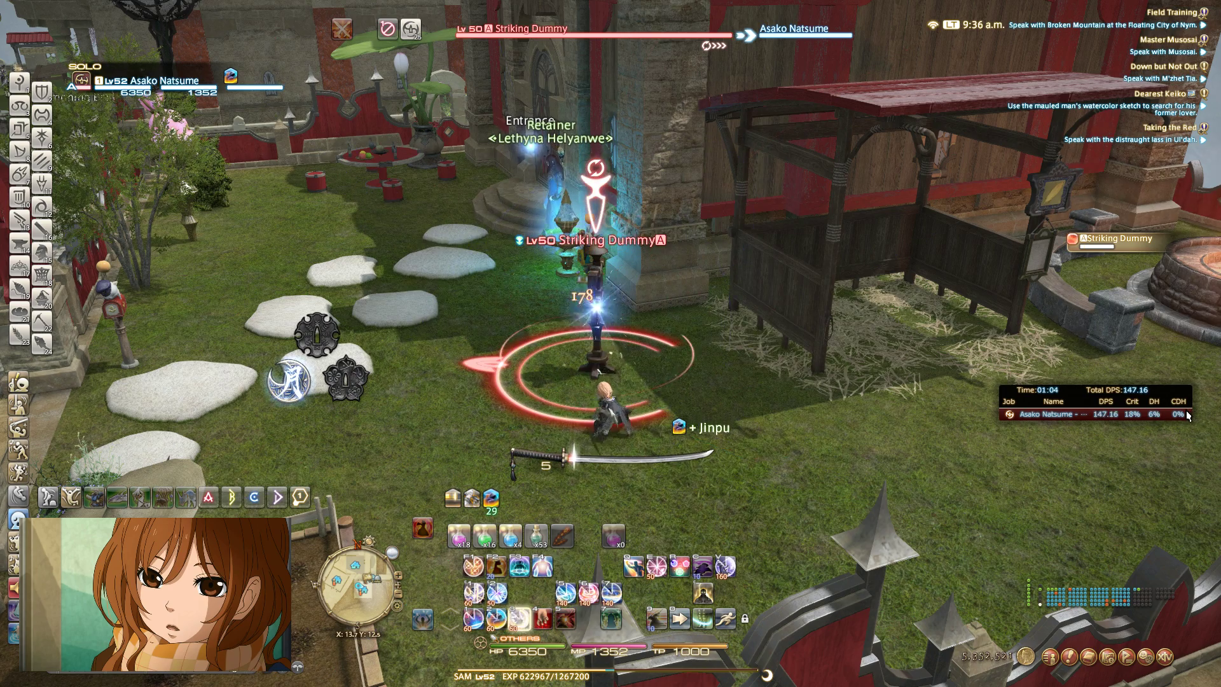
Finish the combo on the Striking Dummy with Gekko, and repeat Hakaze and Jinpu to keep testing the overlay.
key("3")
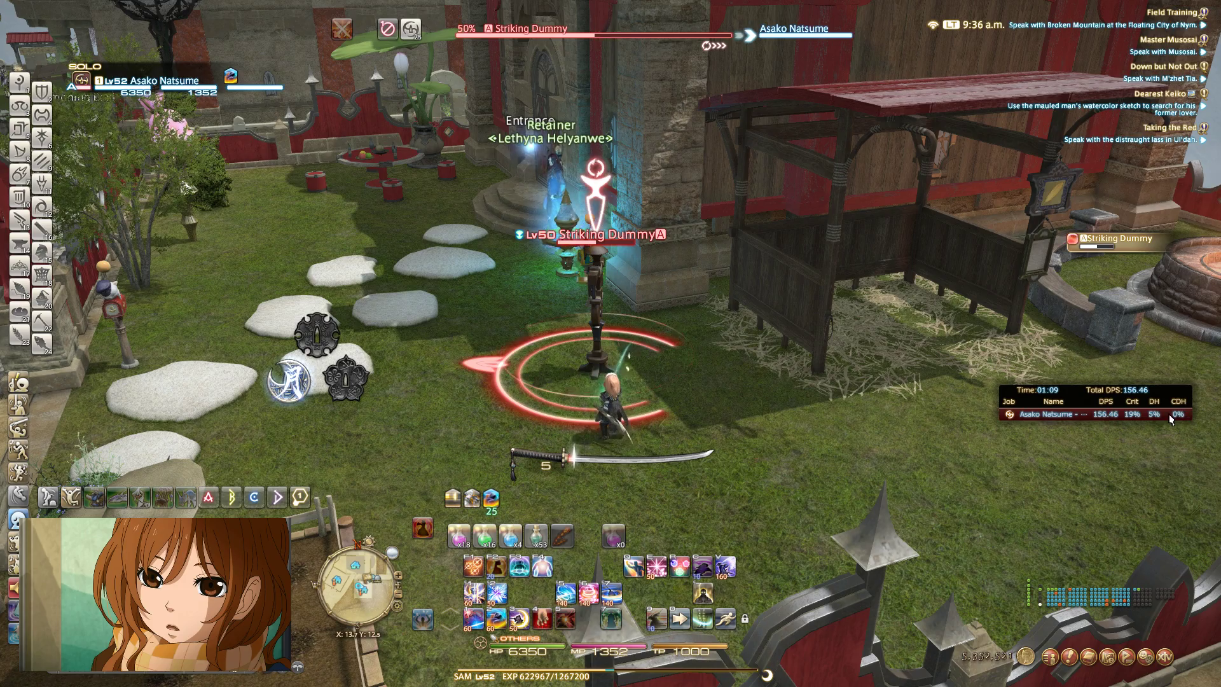
left_click_drag(879, 347, 807, 334)
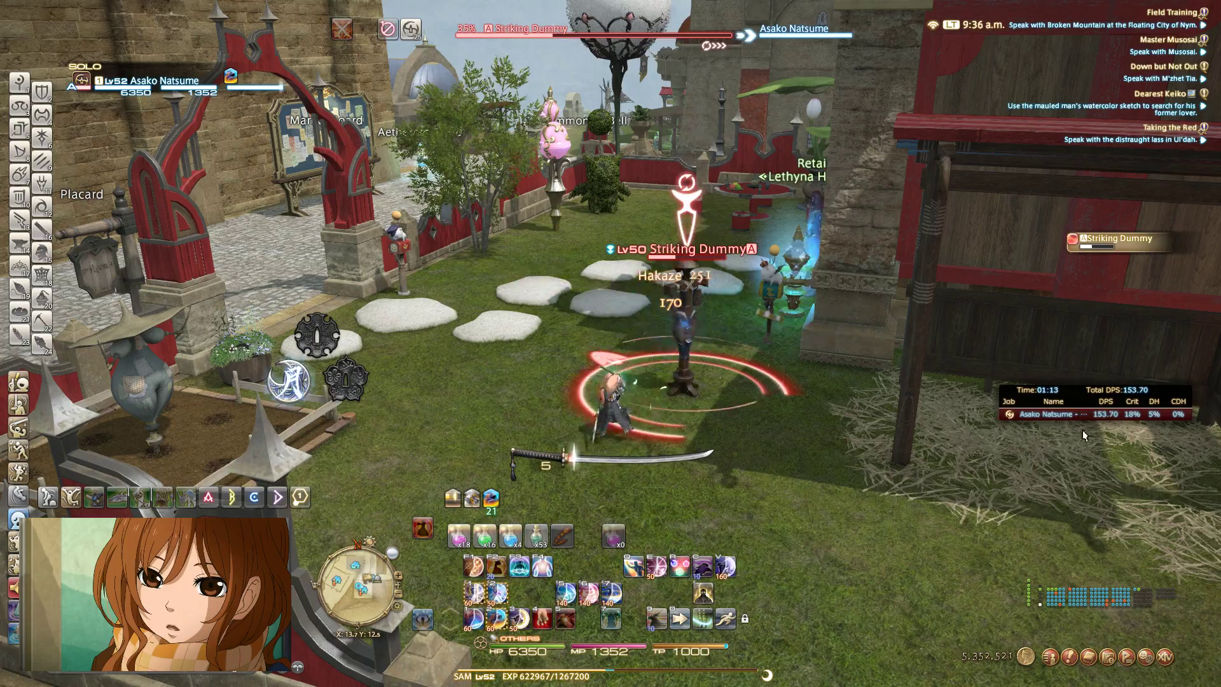
left_click_drag(1013, 440, 884, 425)
key("1")
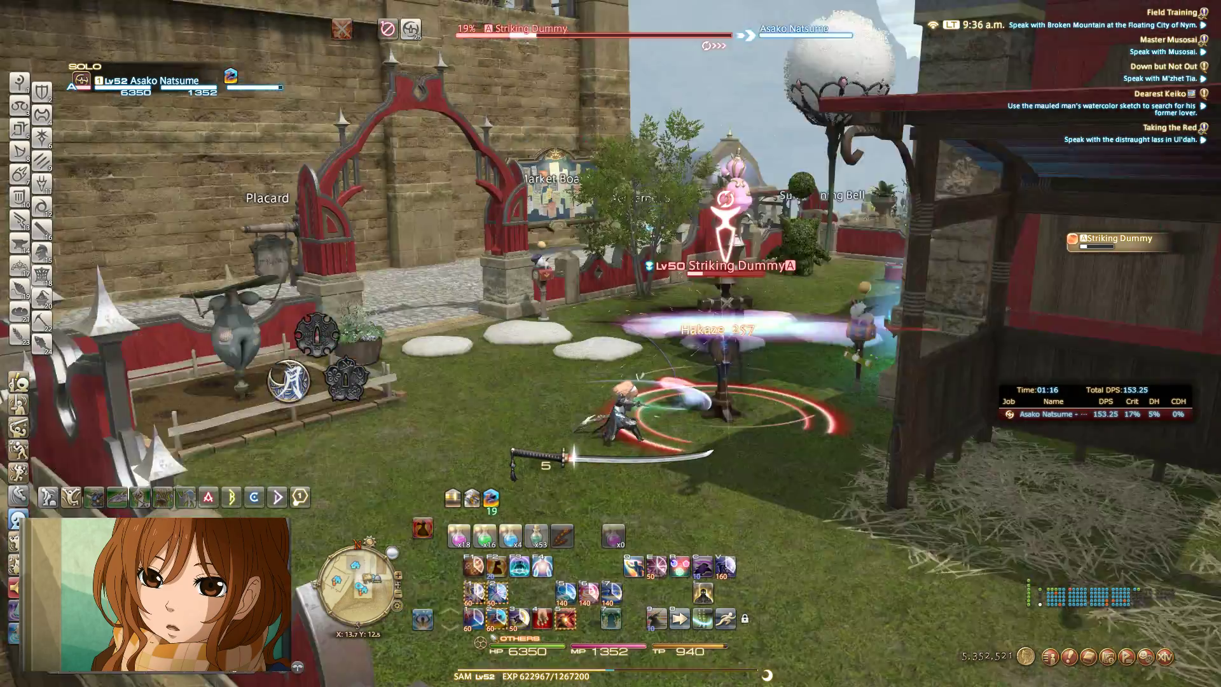
key("2")
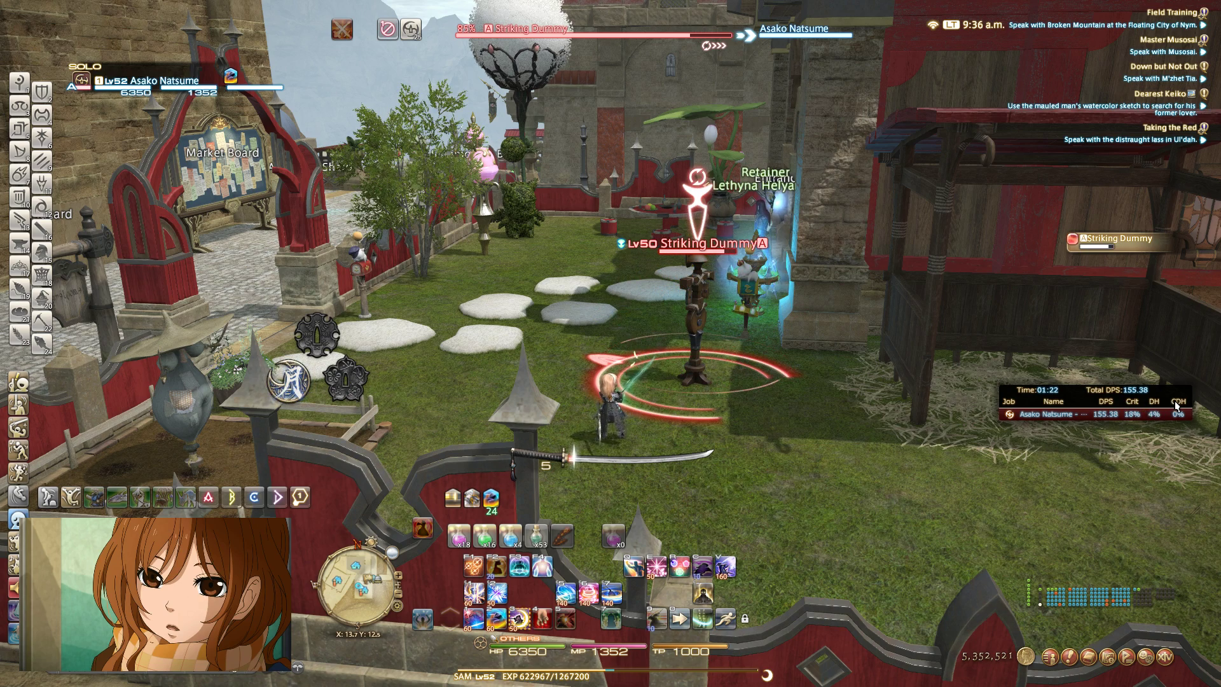
key("1")
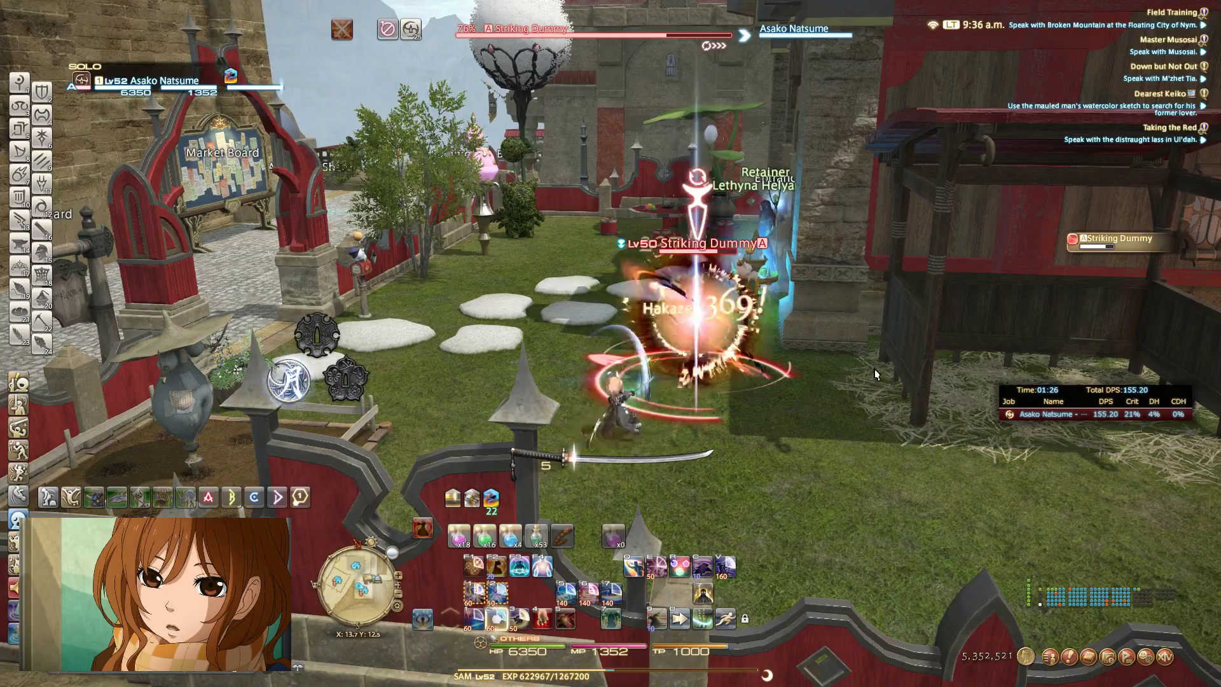
key("2")
left_click_drag(671, 348, 509, 356)
key("2")
Disengage from the Striking Dummy by running out of the garden and along the cobbled street to the stone archway.
key("w")
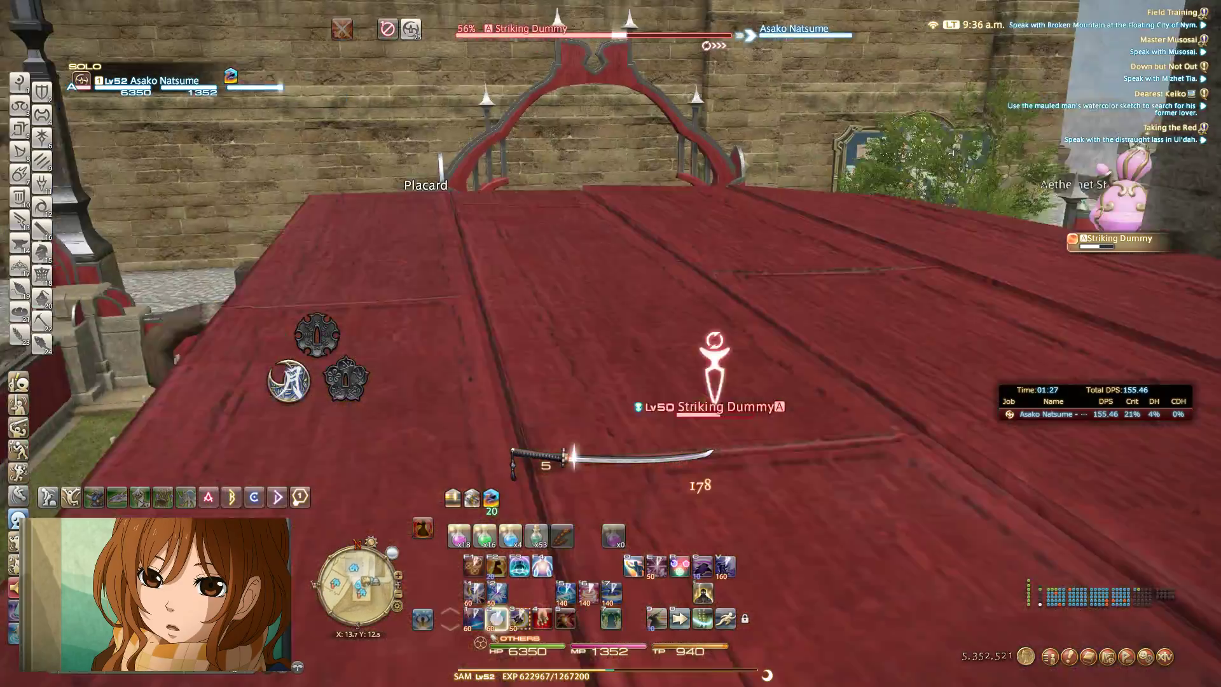
key("w")
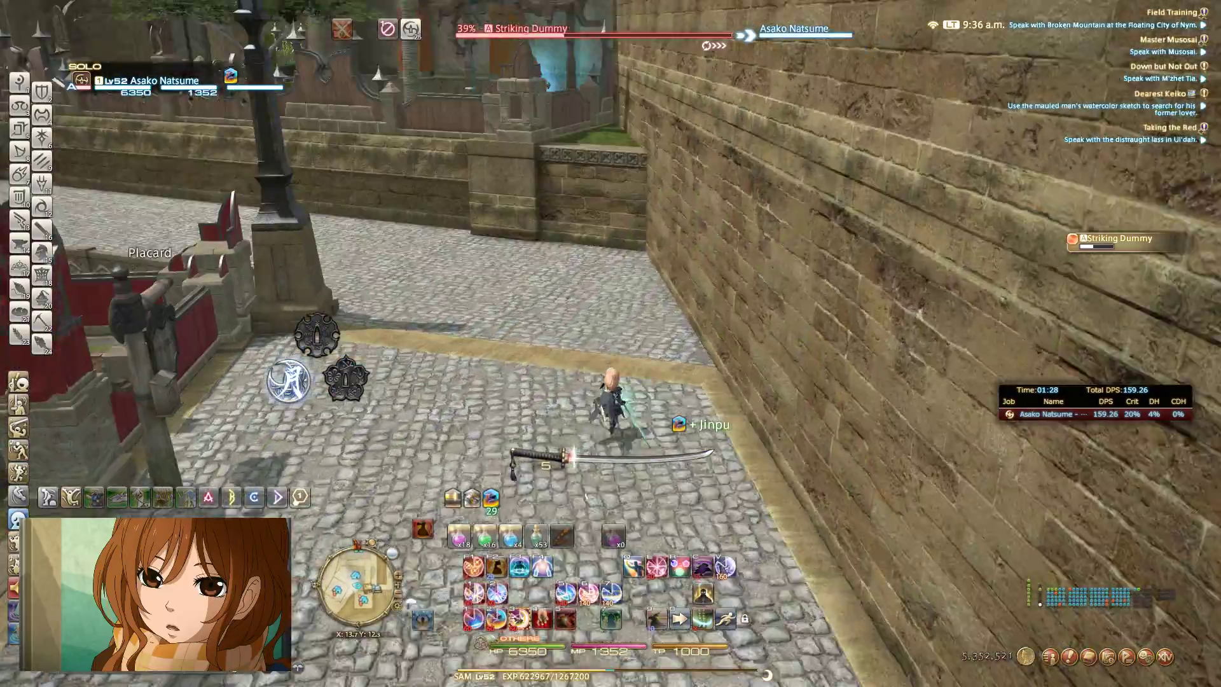
key("w")
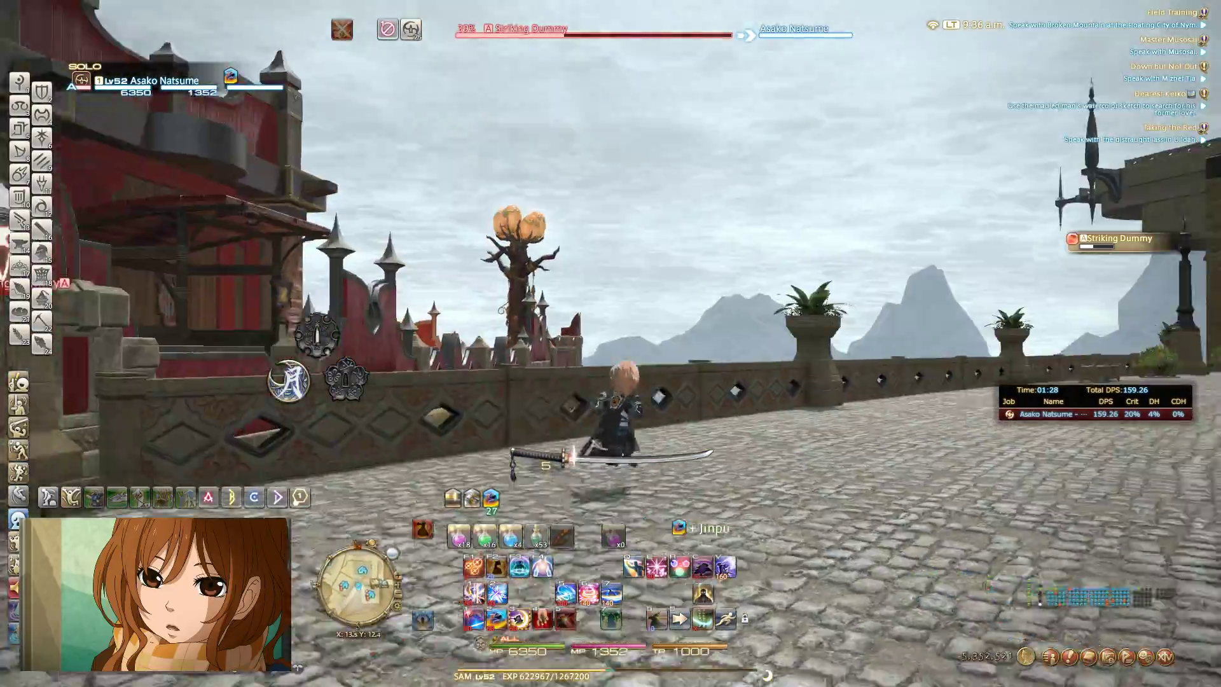
key("w")
key("space")
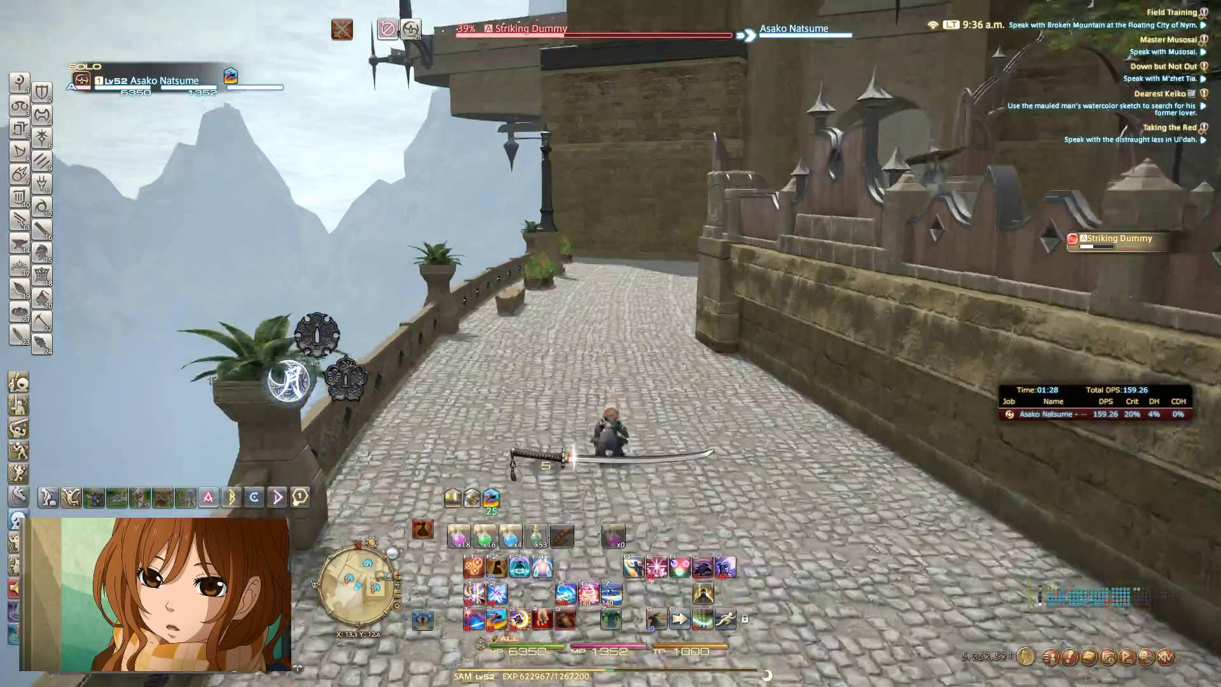
key("space")
key("w")
key("d")
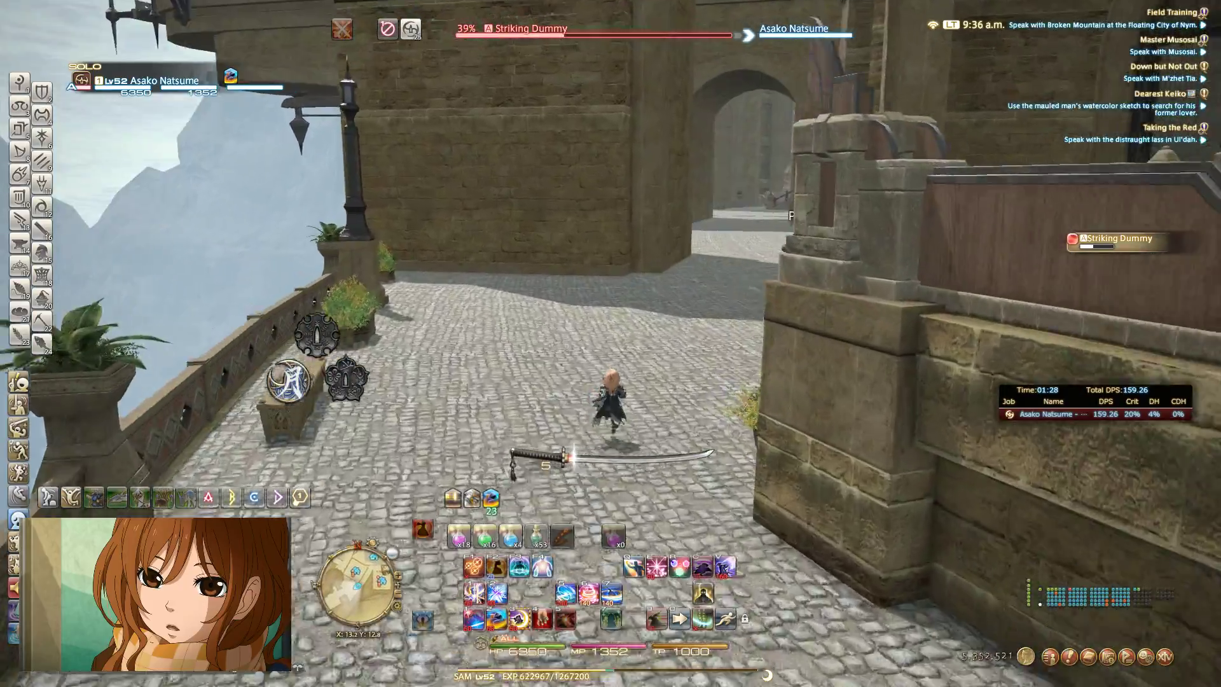
key("w")
key("a")
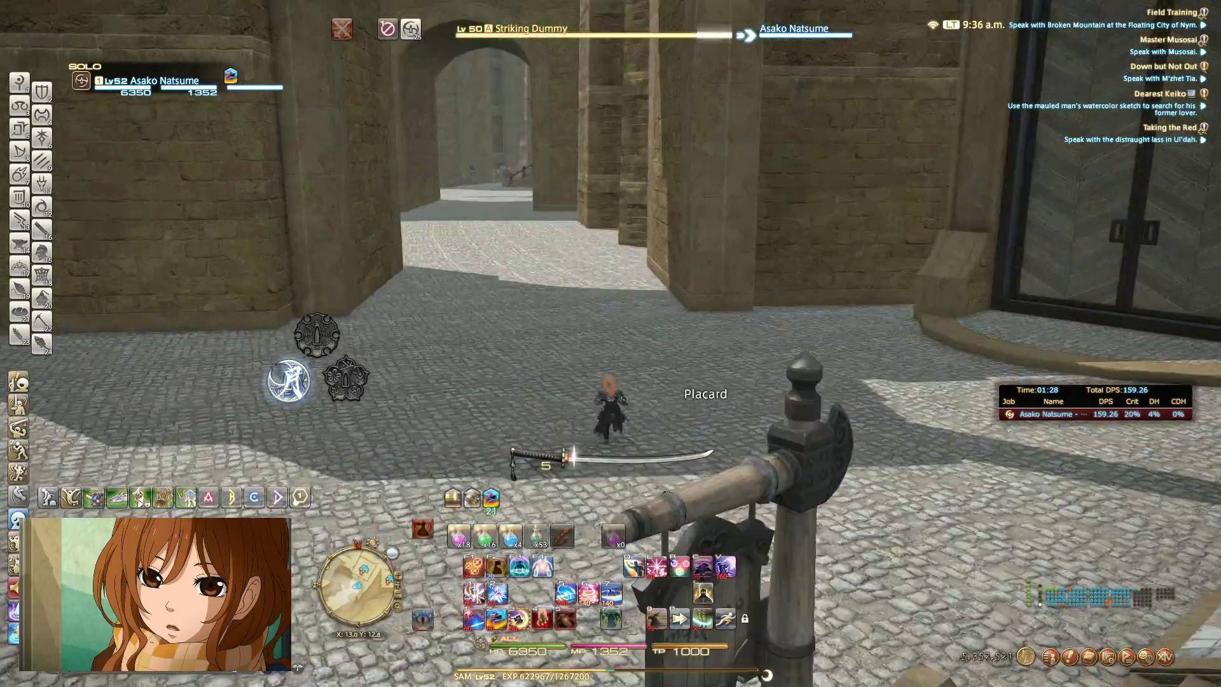
key("w")
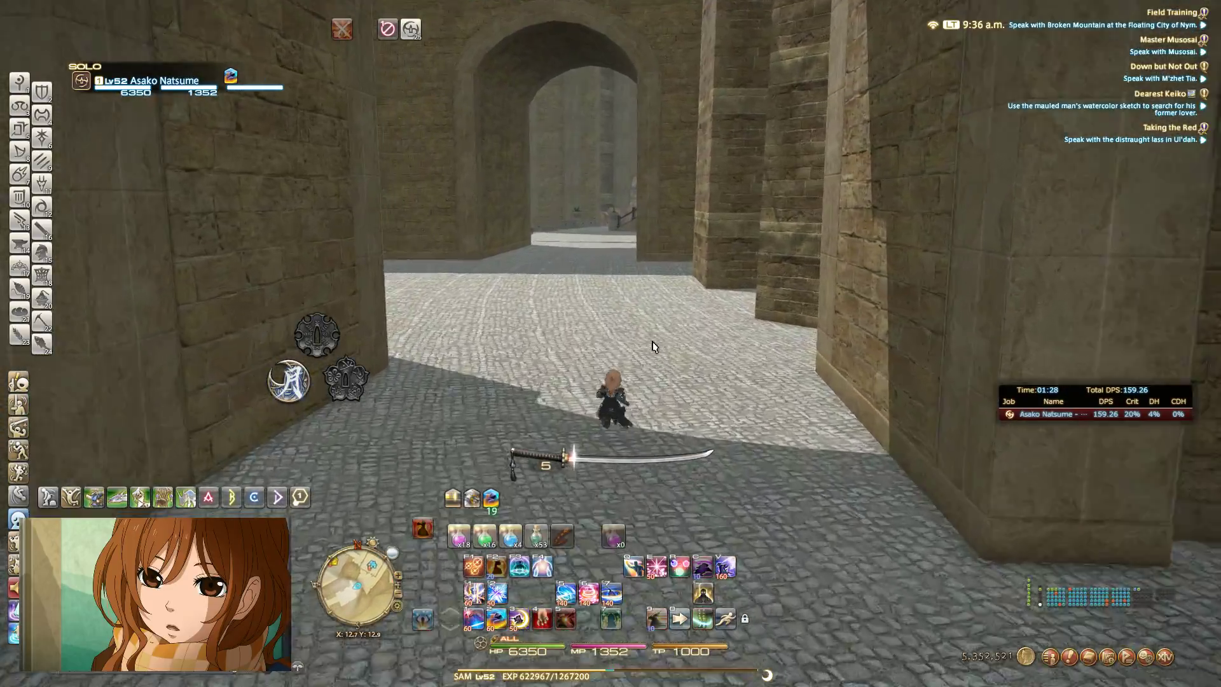
key("w")
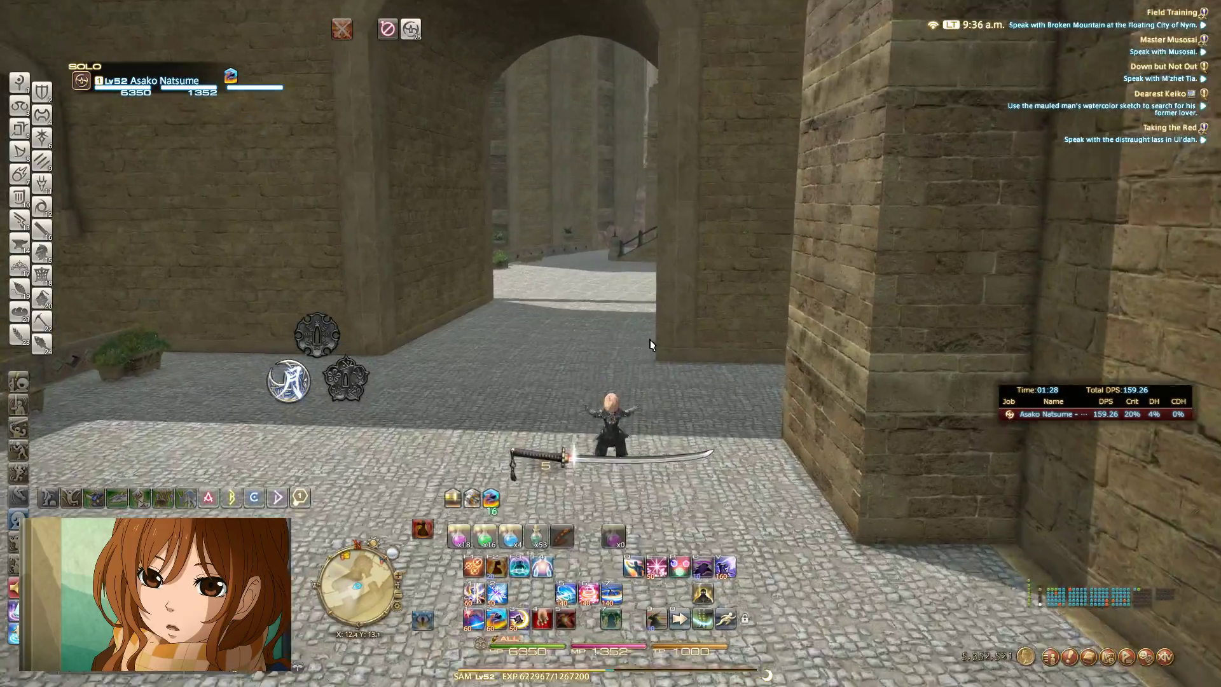
Turn the character around at the archway and run back past the staircase onto the walkway leading to the garden.
key("s")
left_click_drag(650, 339, 985, 346)
key("w")
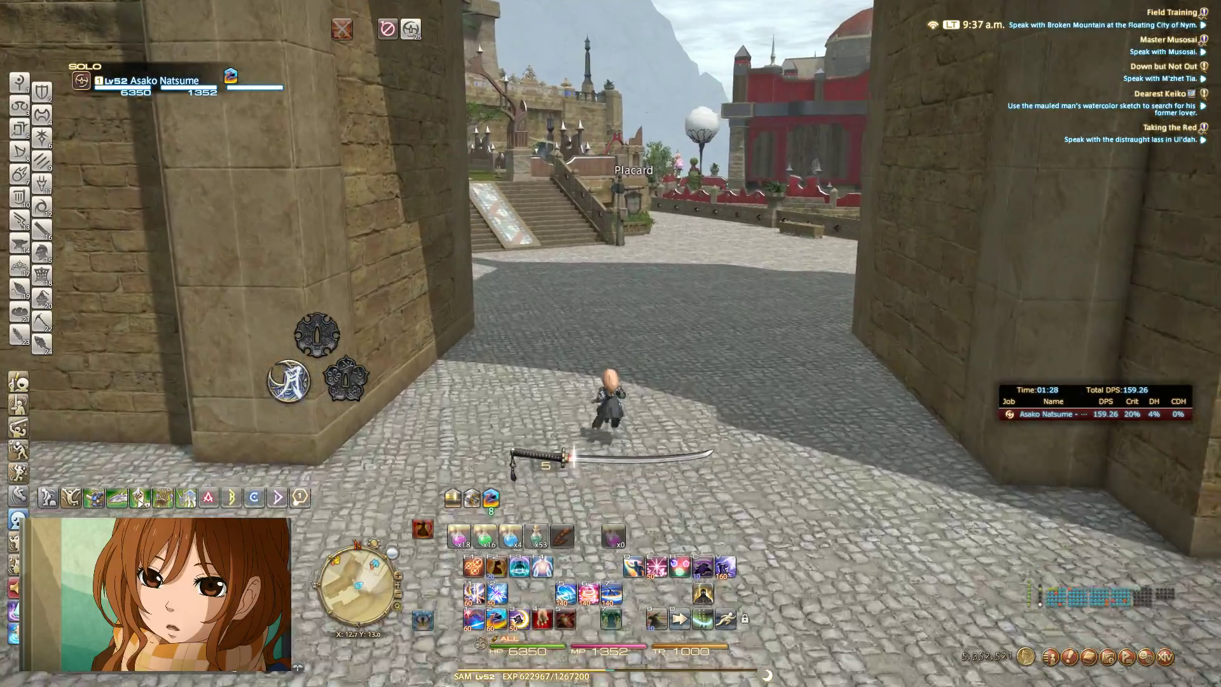
left_click_drag(986, 347, 990, 318)
key("w")
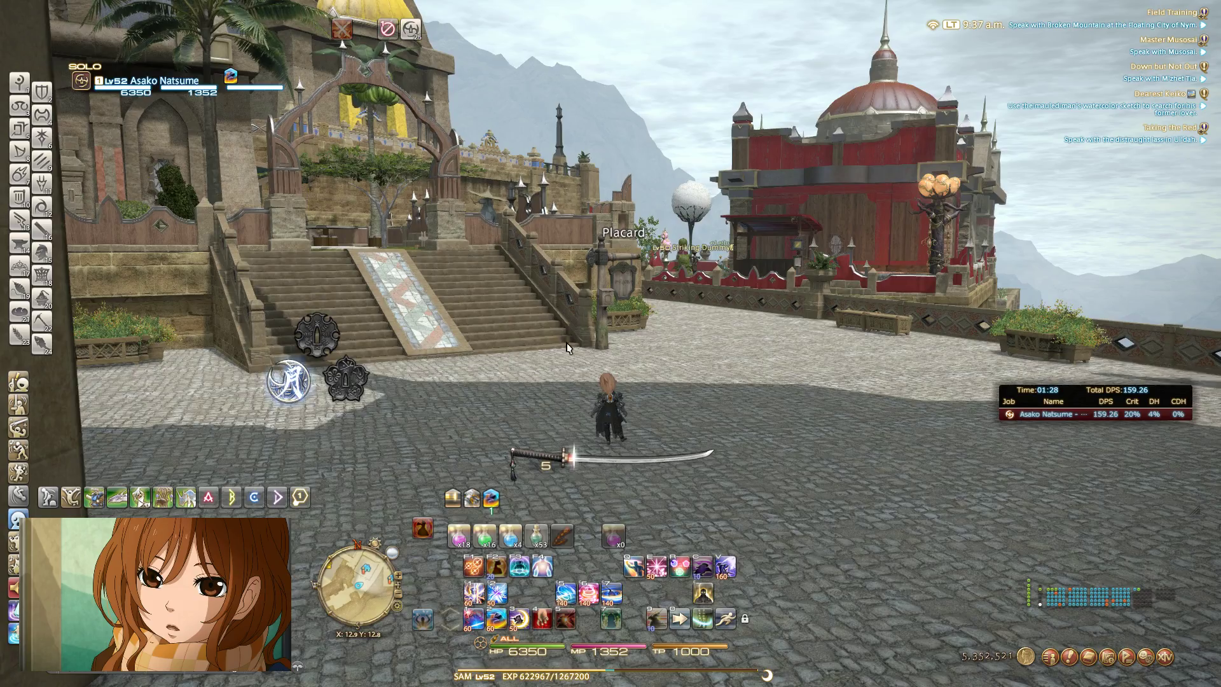
left_click_drag(568, 347, 290, 308)
key("w")
key("space")
key("space")
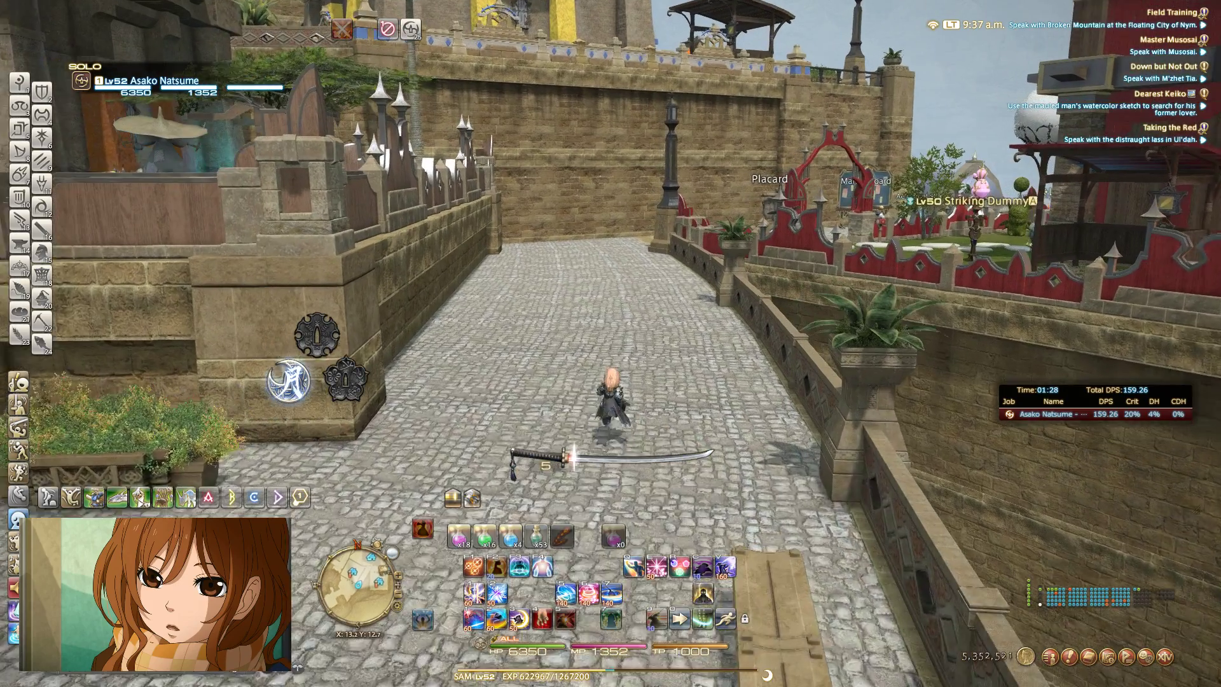
Walk along the cobbled walkway toward the lamp post and Placard near the red garden fence.
key("w")
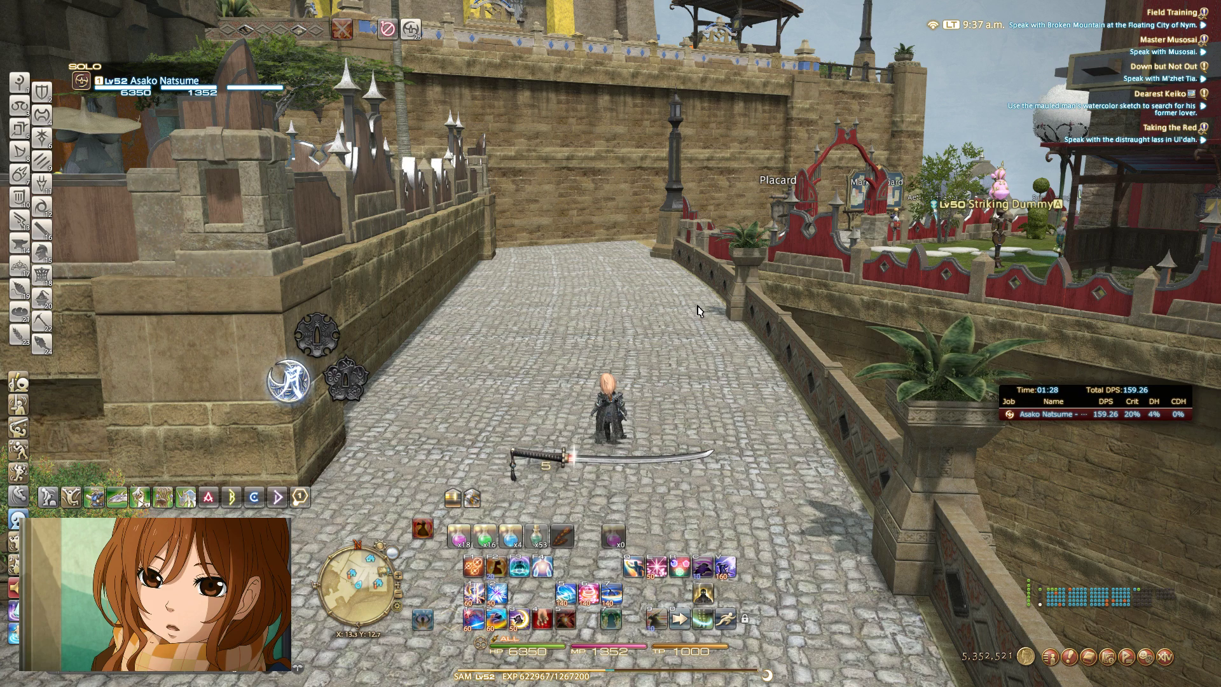
left_click_drag(659, 275, 738, 288)
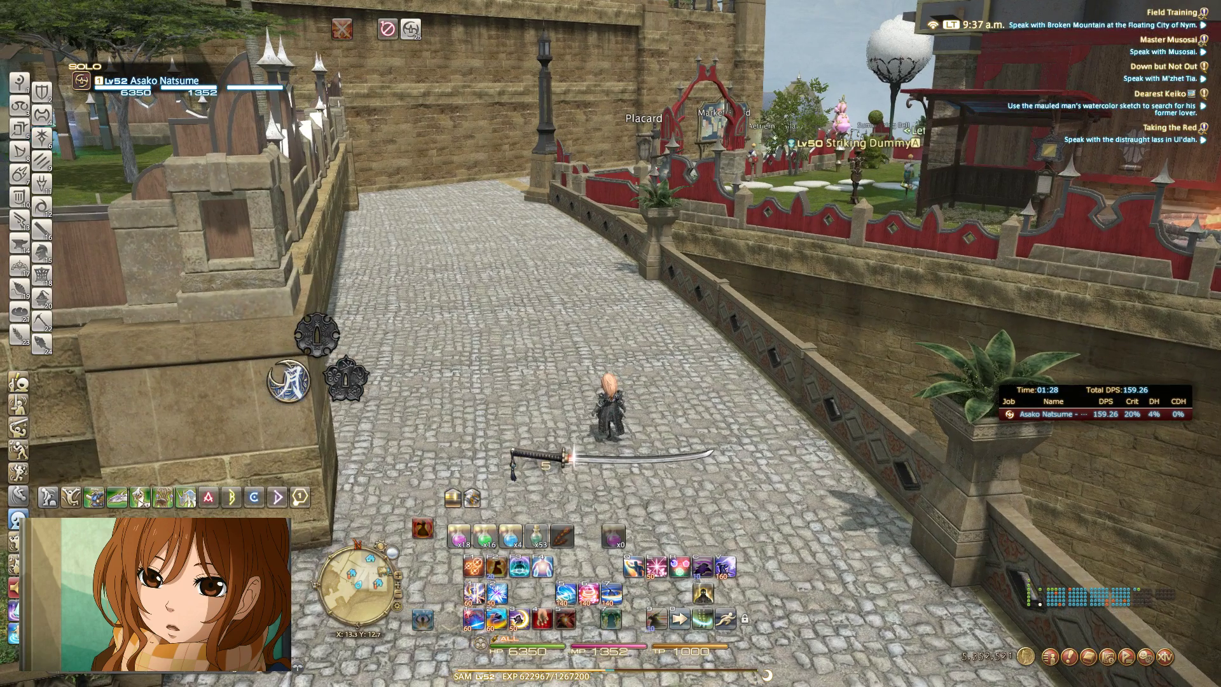
key("minus")
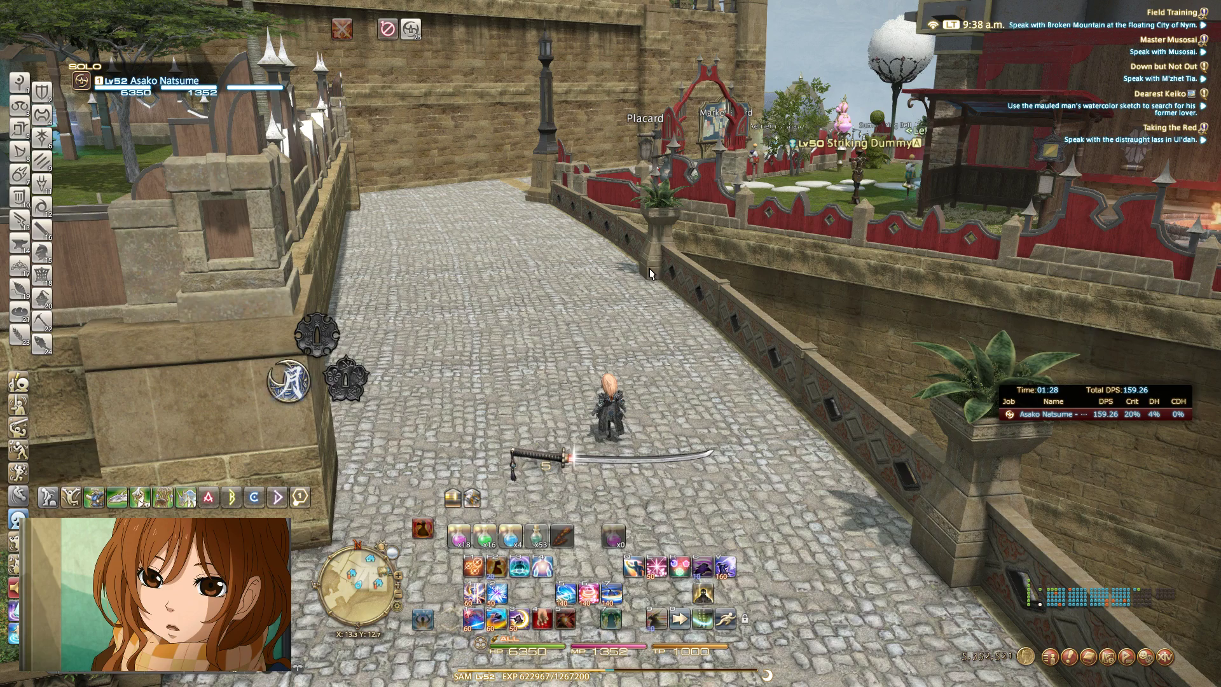
key("w")
left_click_drag(649, 268, 646, 268)
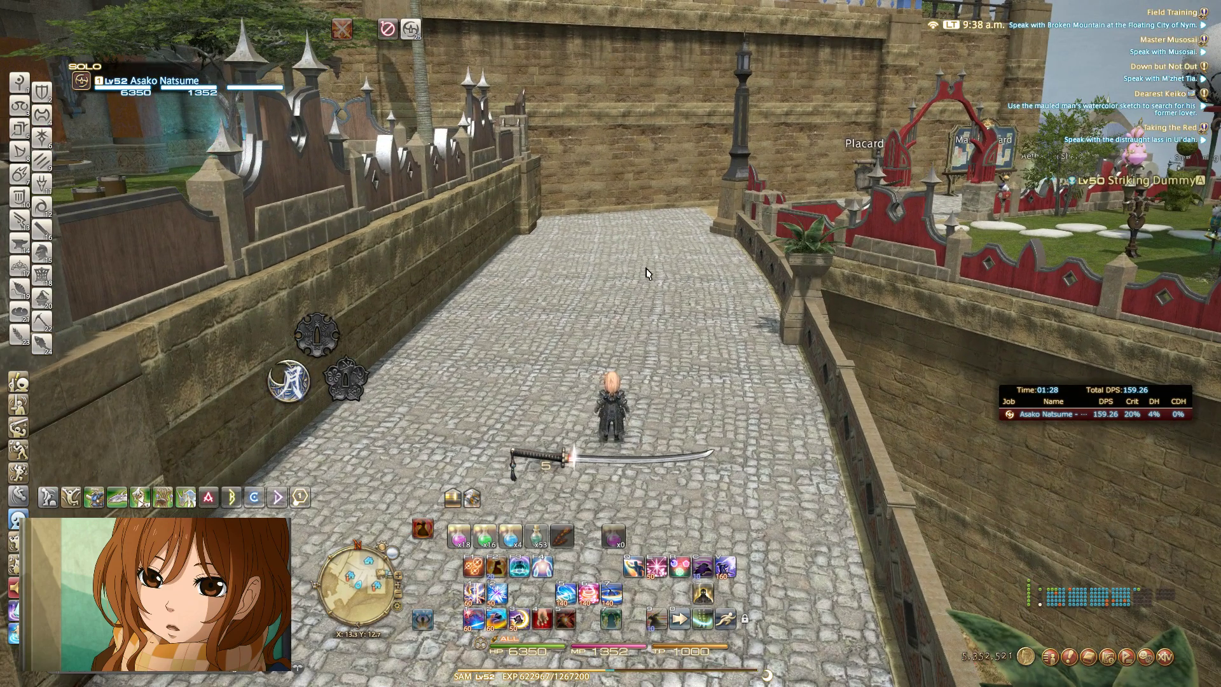
key("w")
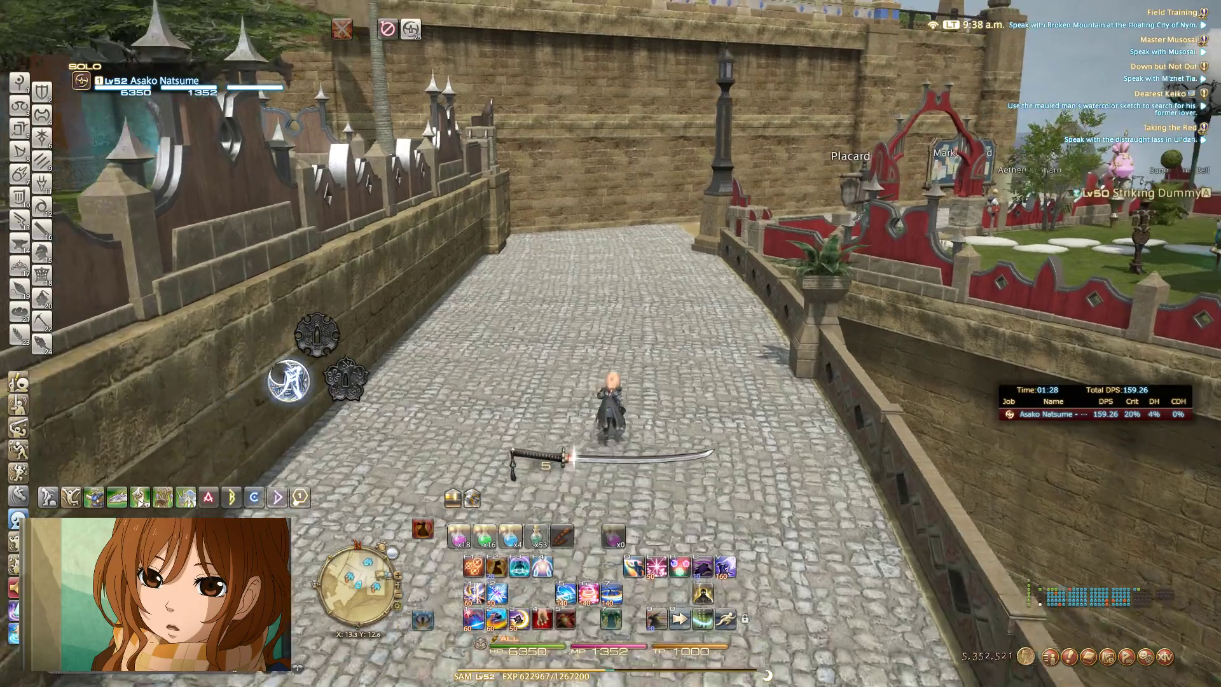
key("w")
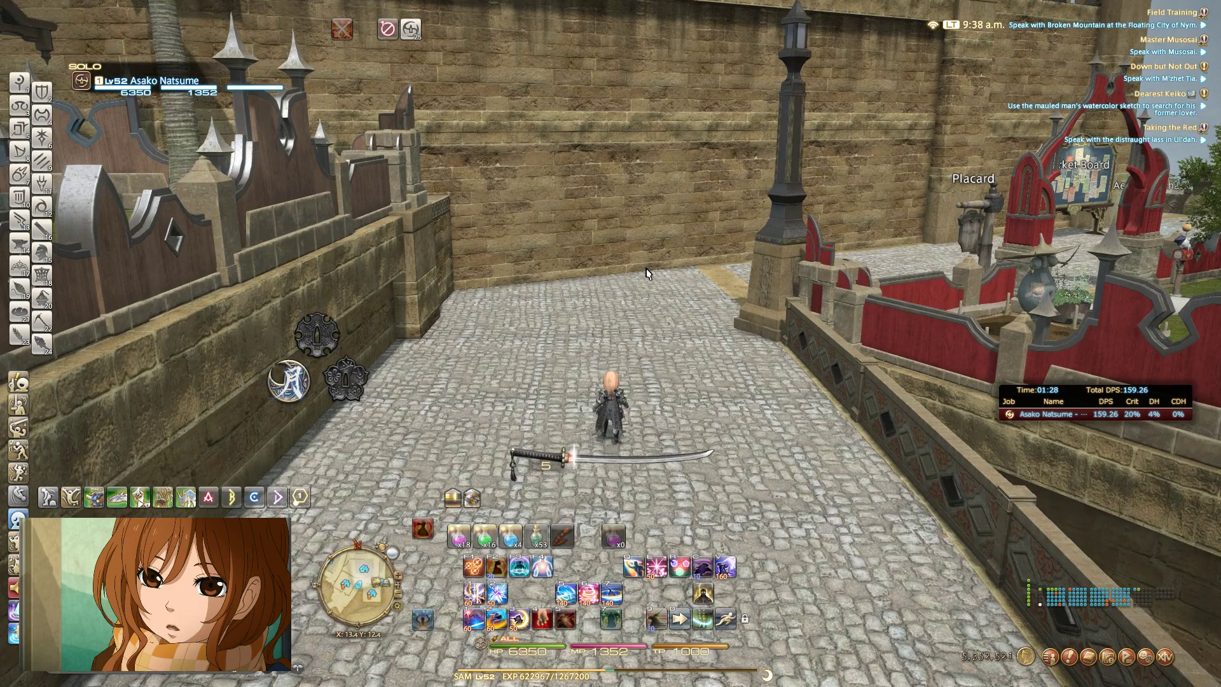